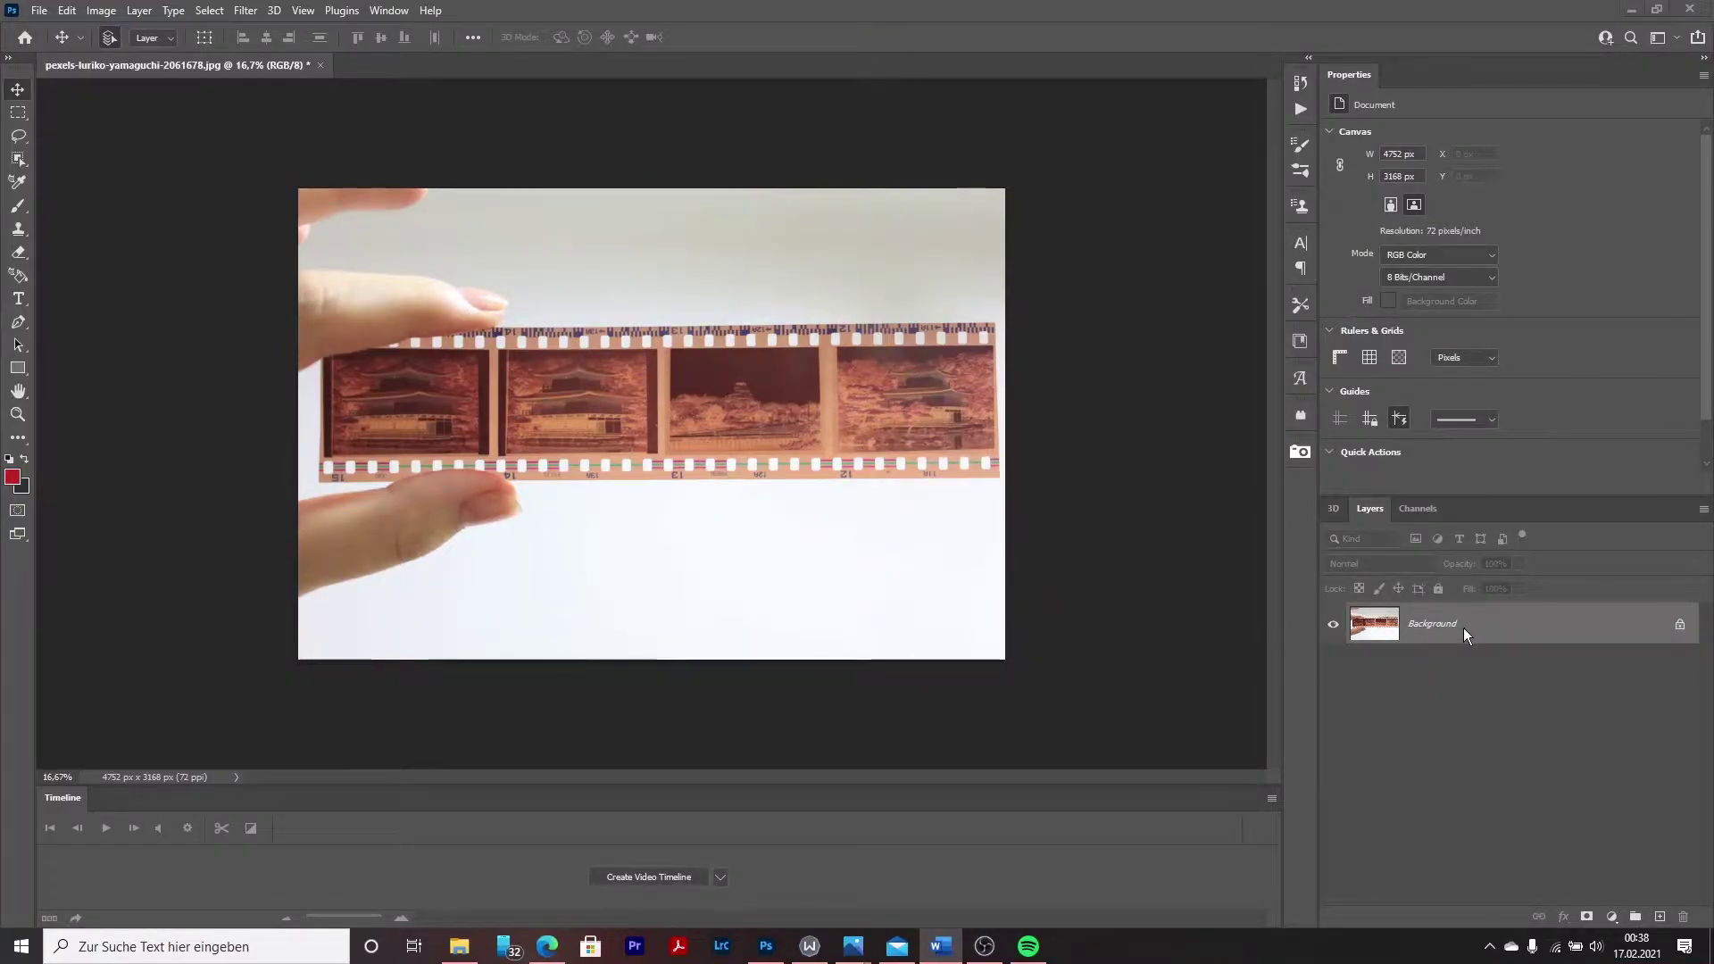
Unlock the film-strip photo's Background into editable Layer 0.
{"action": "left_click", "coordinate": [1677, 625]}
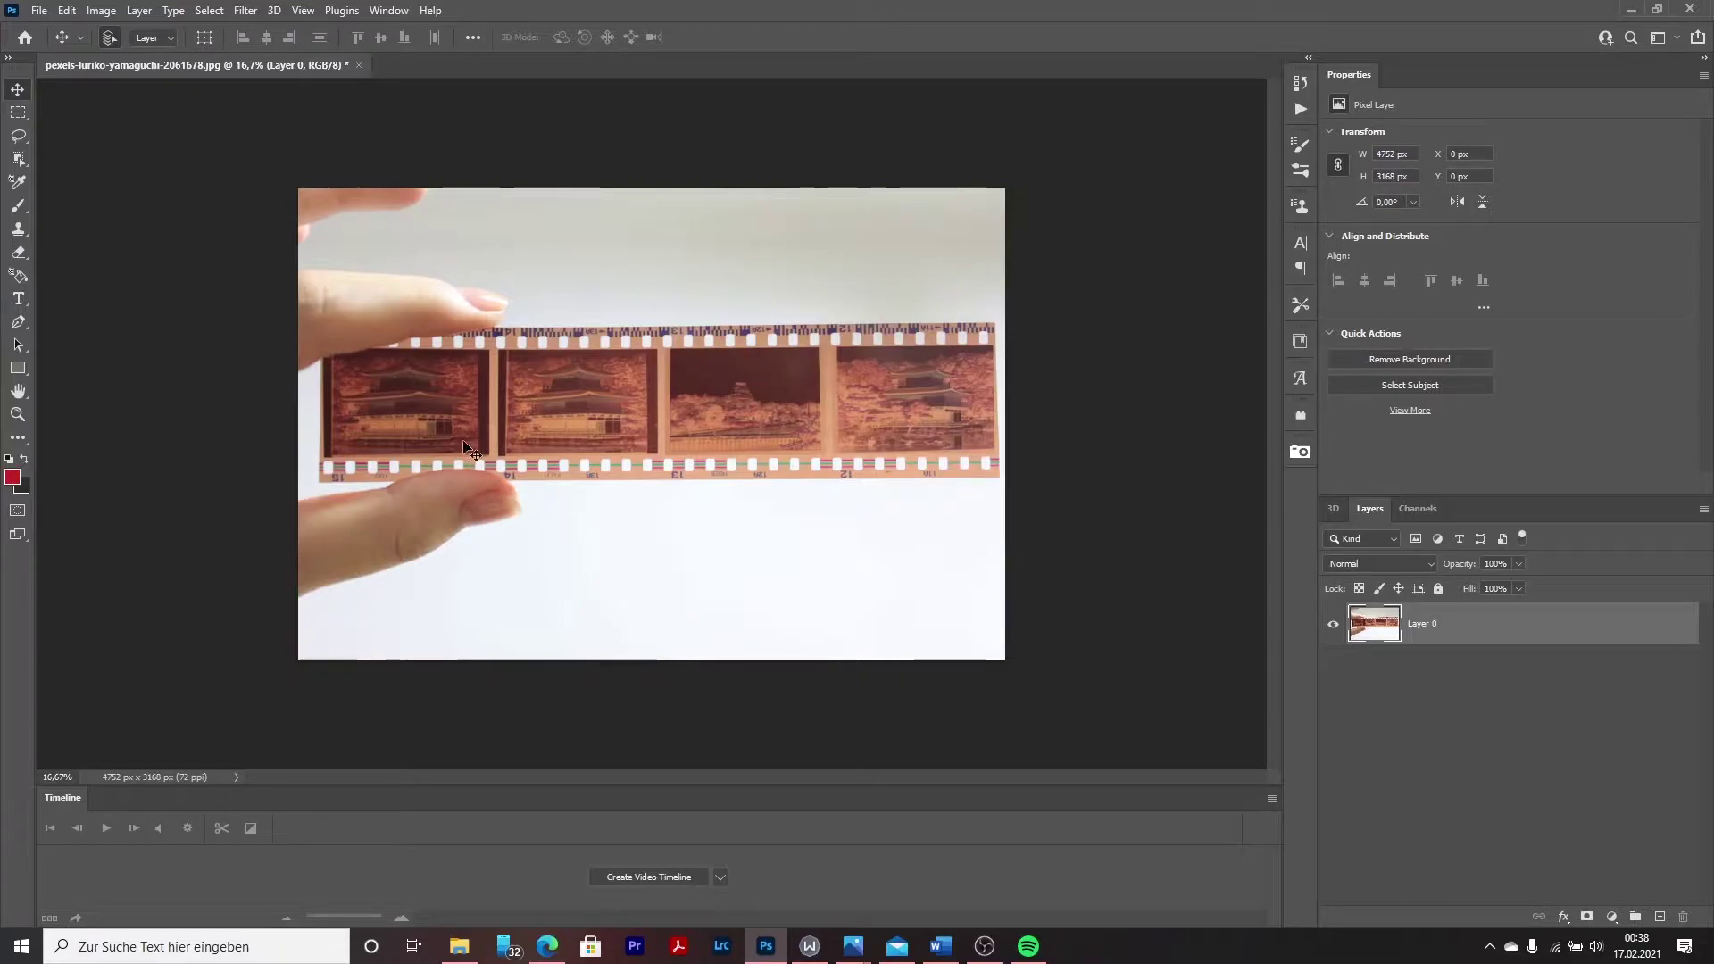
{"action": "left_click", "coordinate": [1611, 916]}
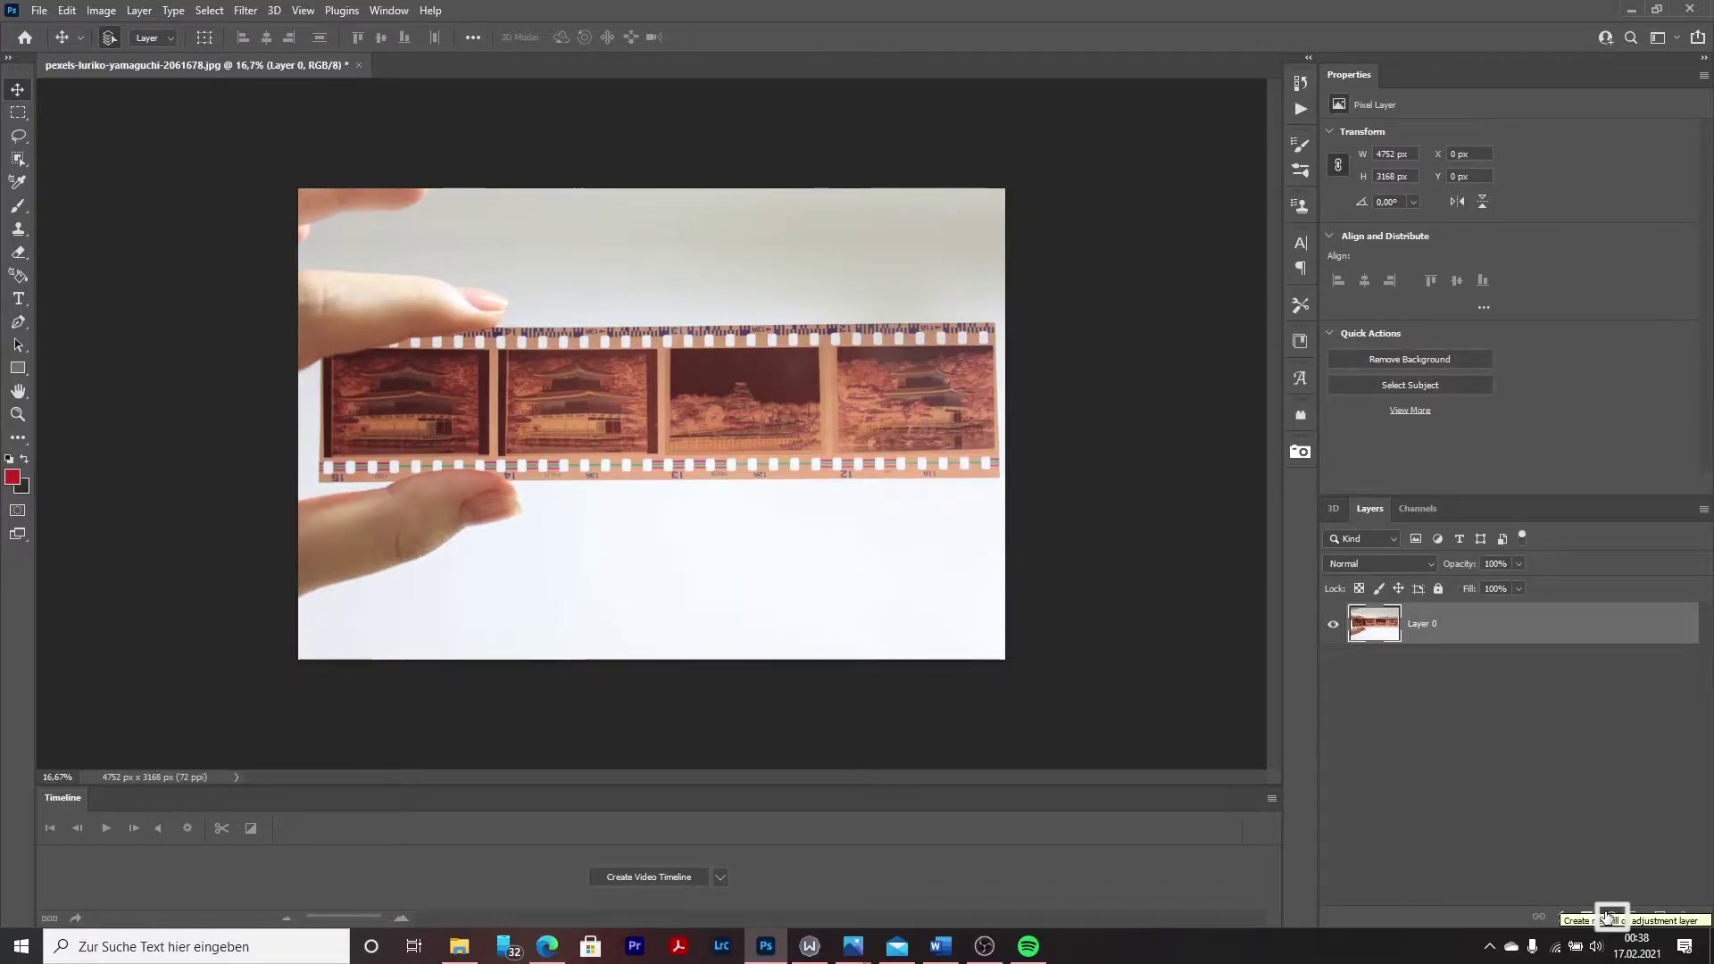
Add an Invert adjustment over the negative and merge it with the photo into one layer.
{"action": "left_click", "coordinate": [1611, 917]}
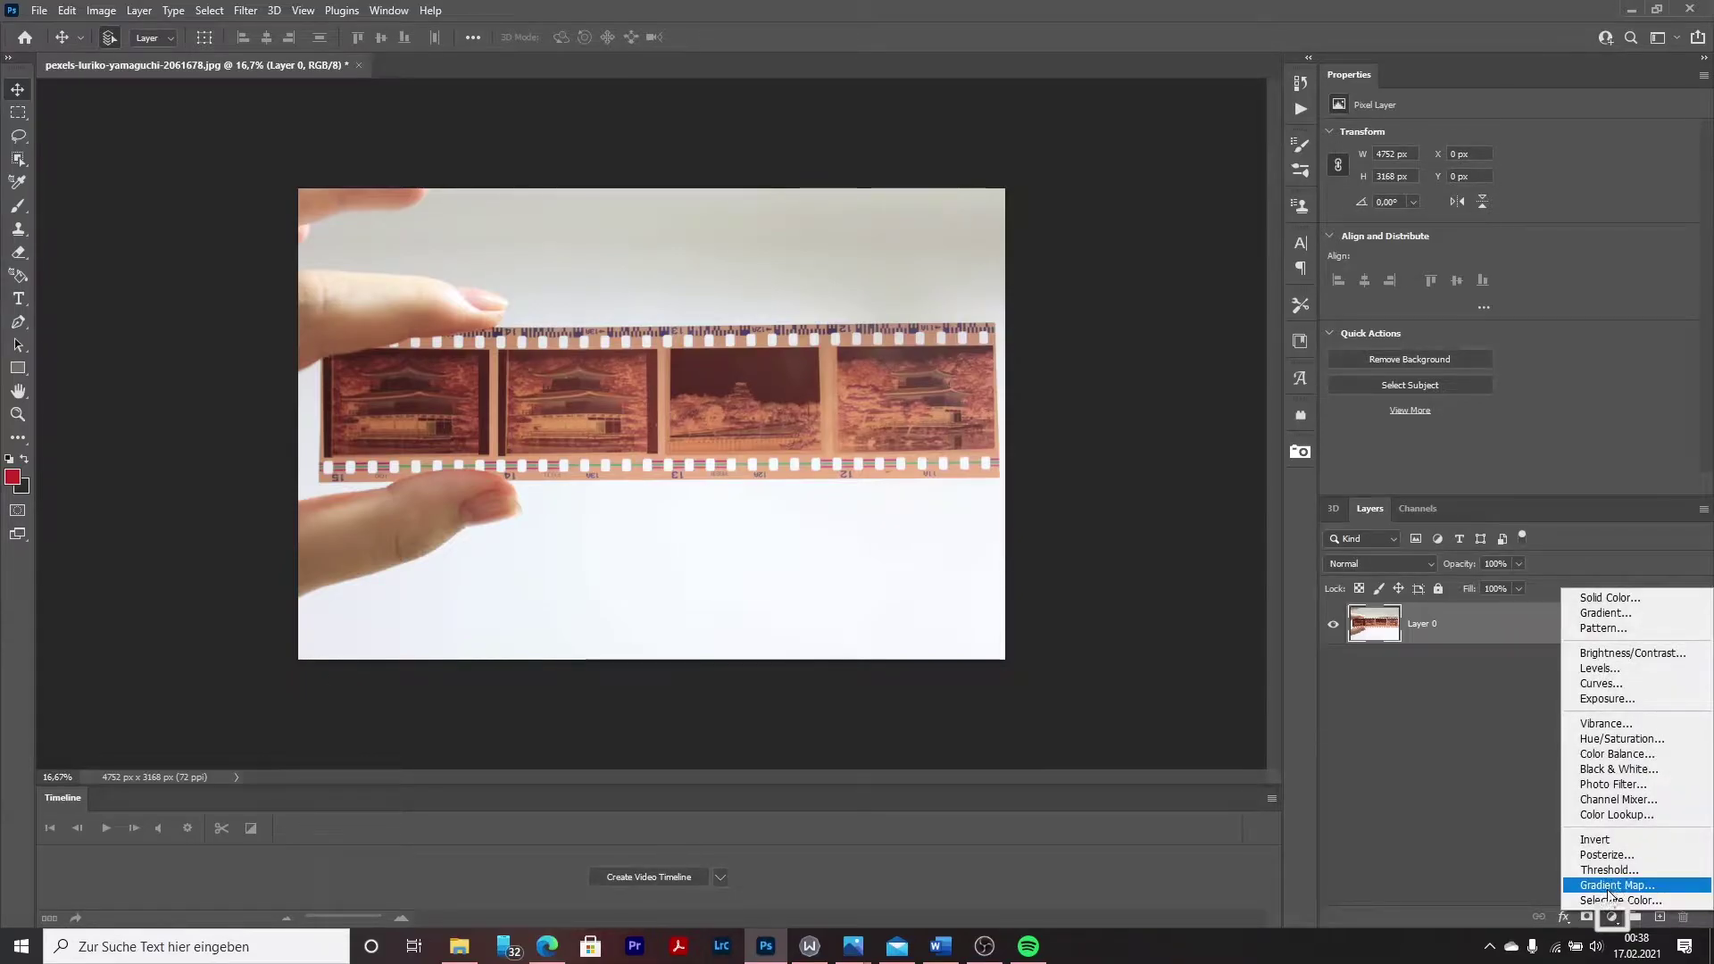
{"action": "left_click", "coordinate": [1597, 840]}
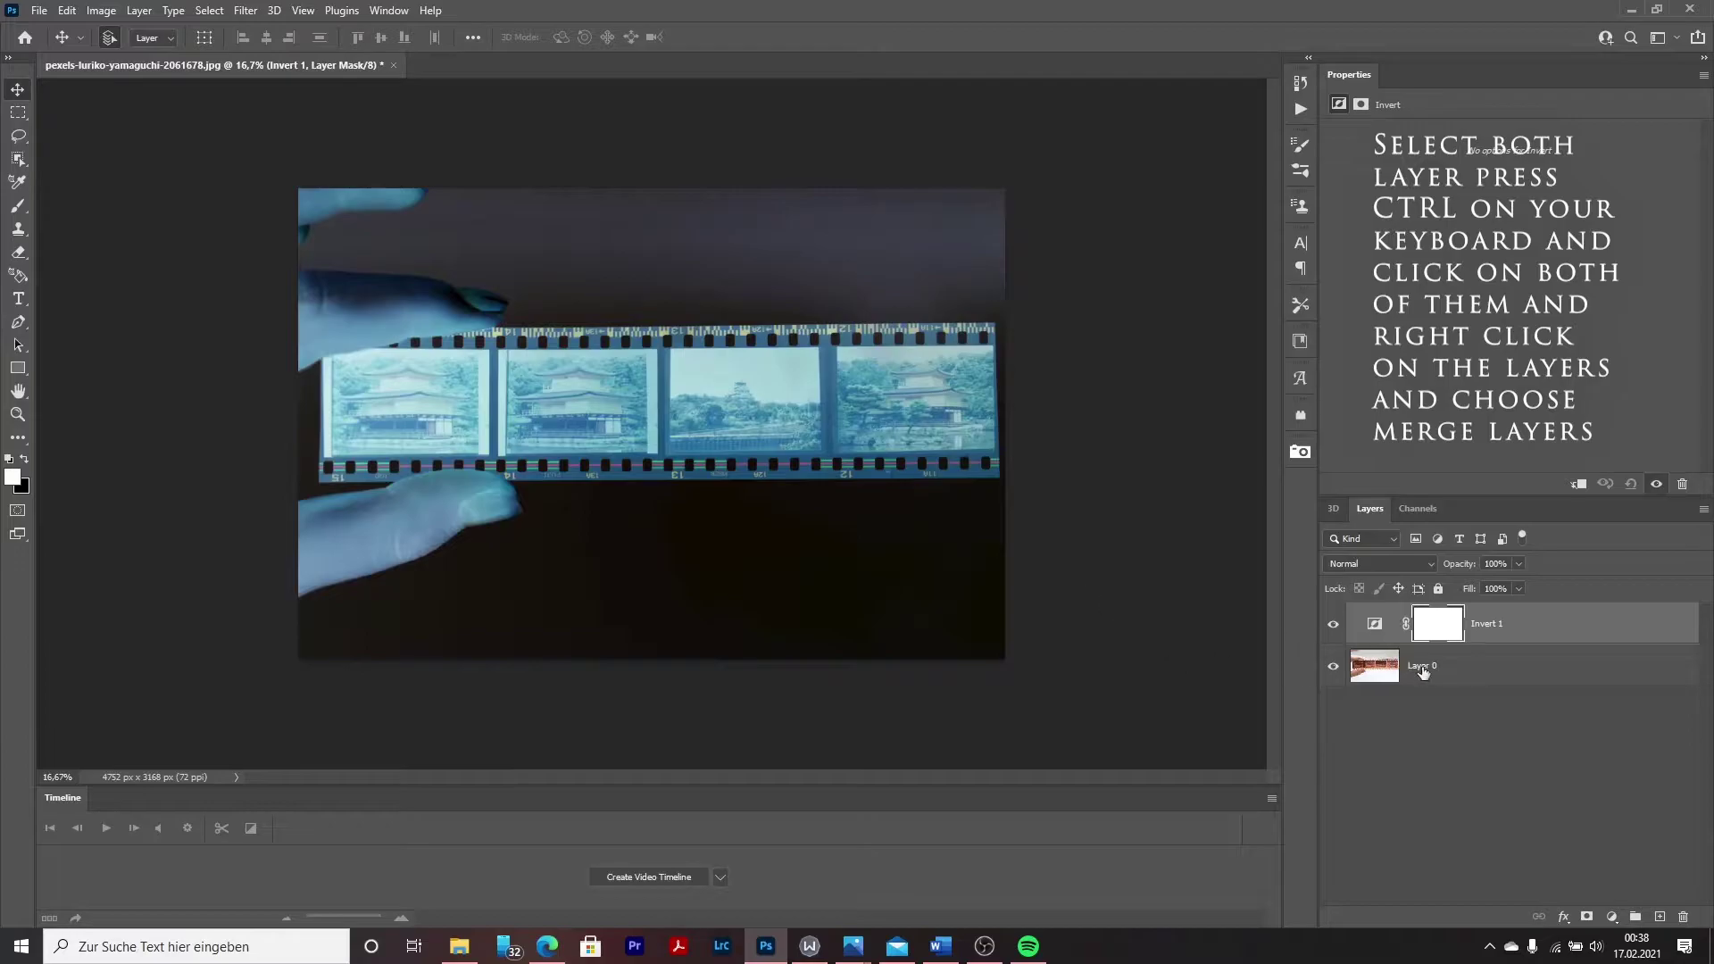
{"action": "left_click", "coordinate": [1450, 670], "text": "ctrl"}
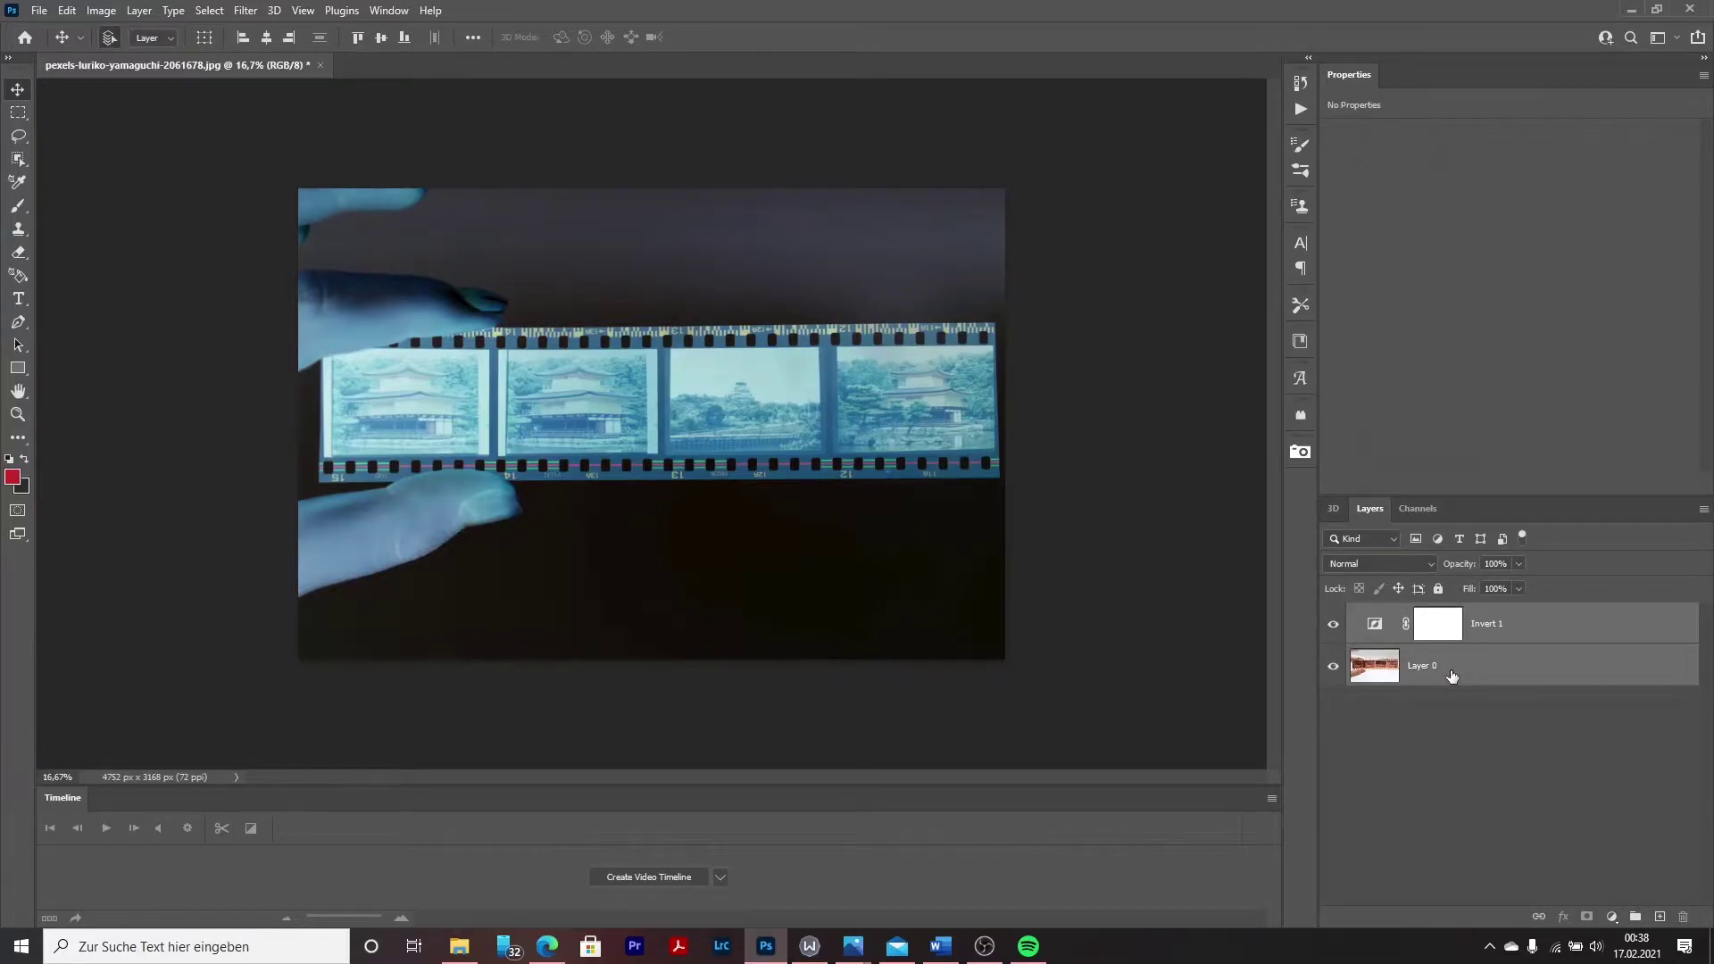
{"action": "right_click", "coordinate": [1450, 675]}
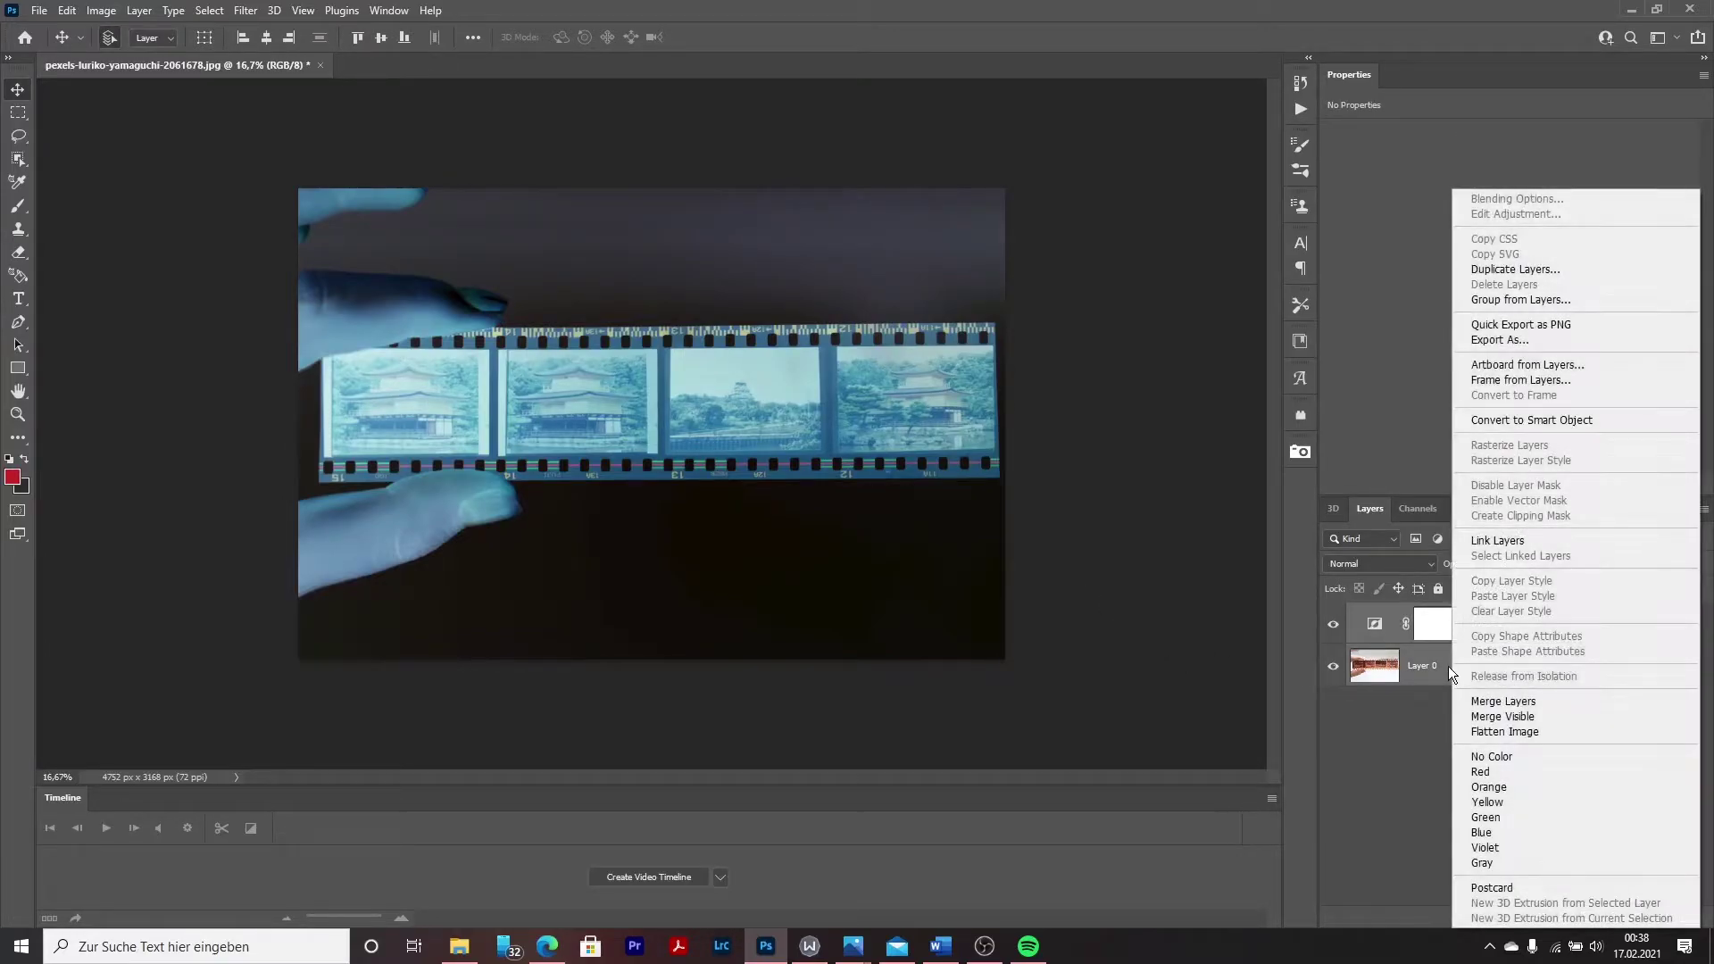
{"action": "left_click", "coordinate": [1514, 703]}
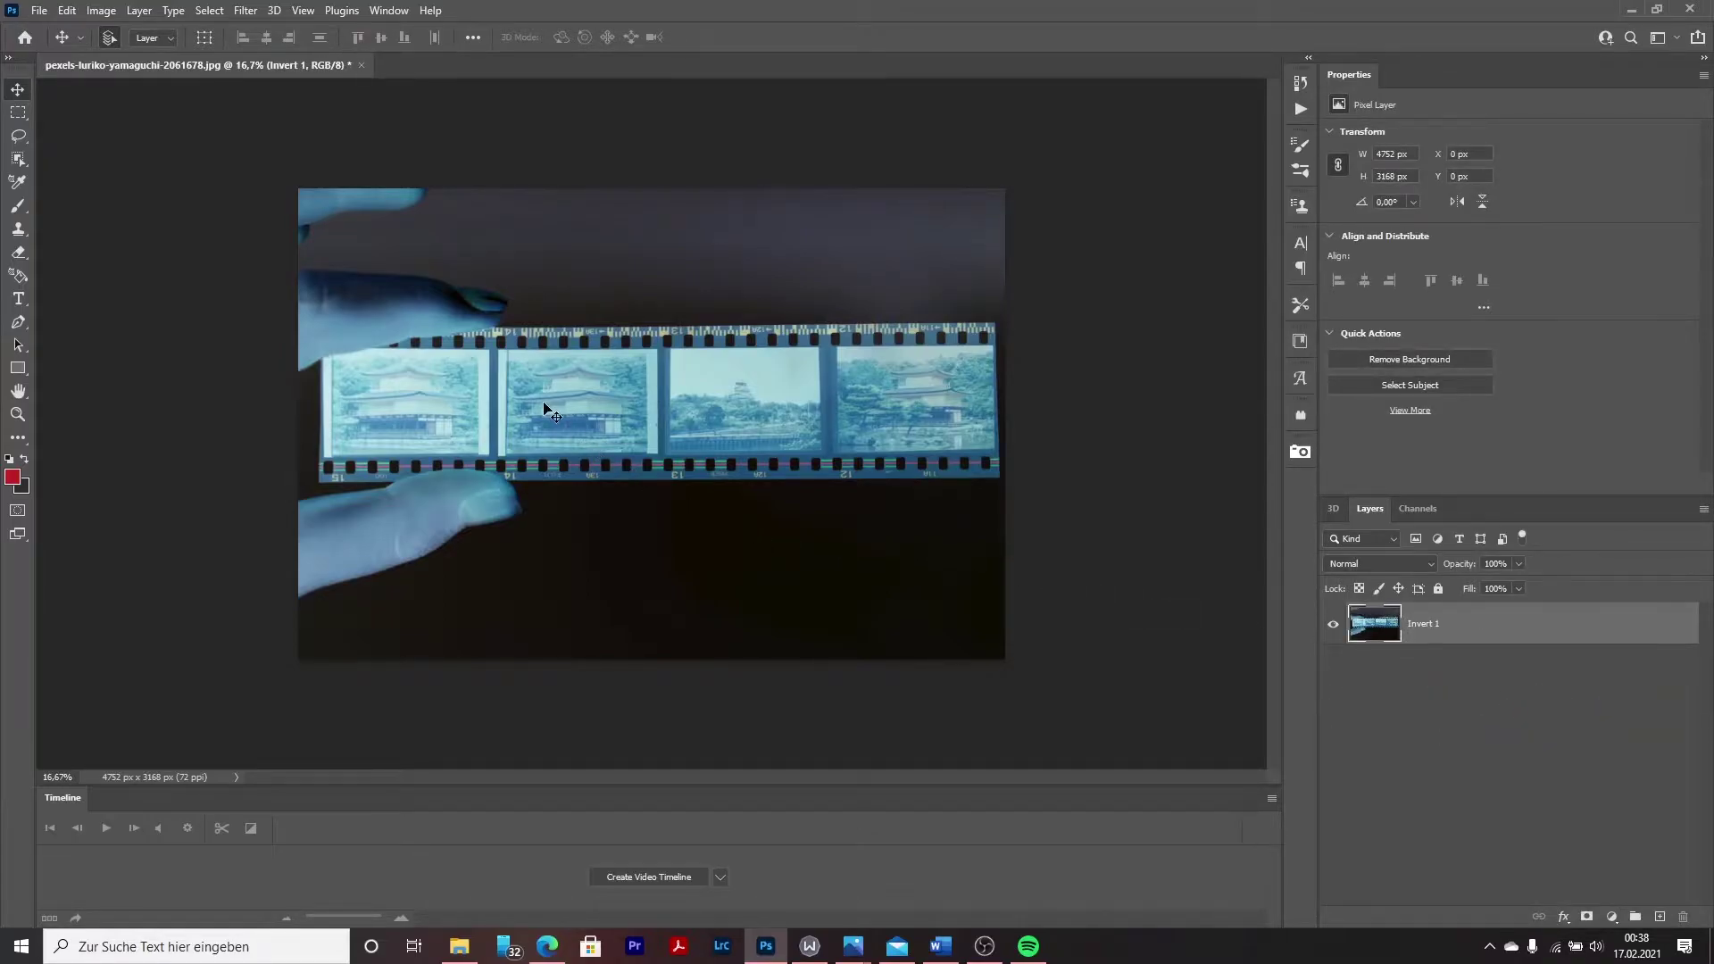
Run the Camera Raw Filter and sample the first frame to set a custom white balance.
{"action": "left_click", "coordinate": [248, 11]}
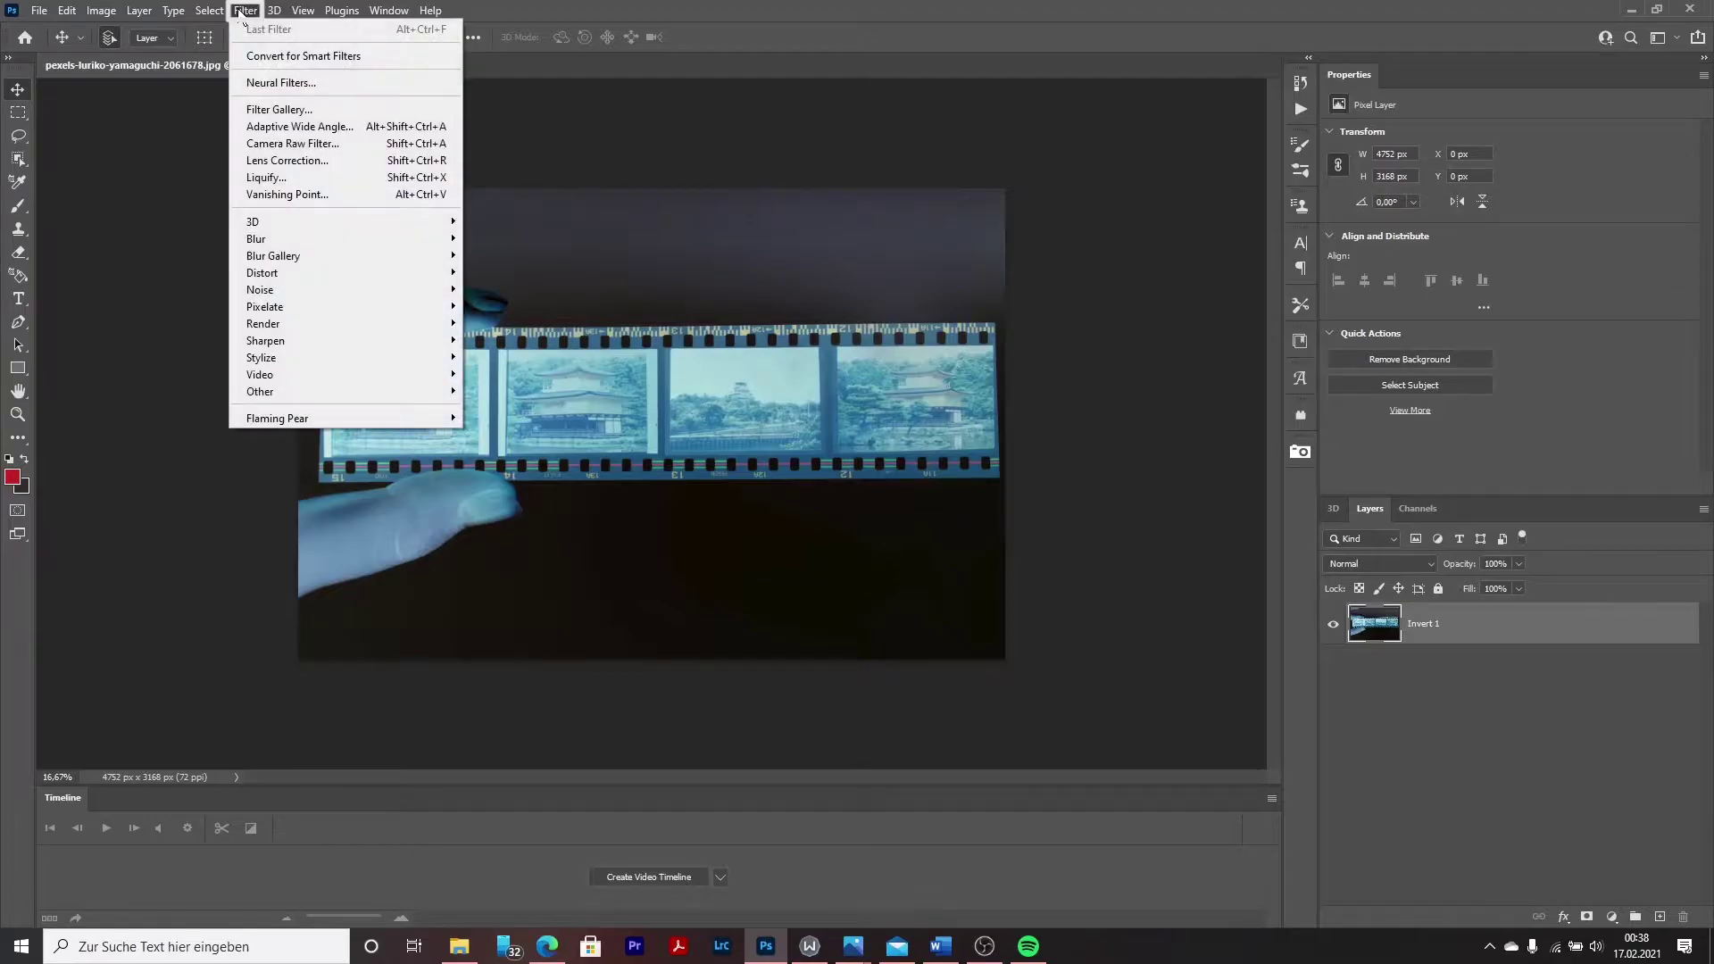
{"action": "left_click", "coordinate": [331, 147]}
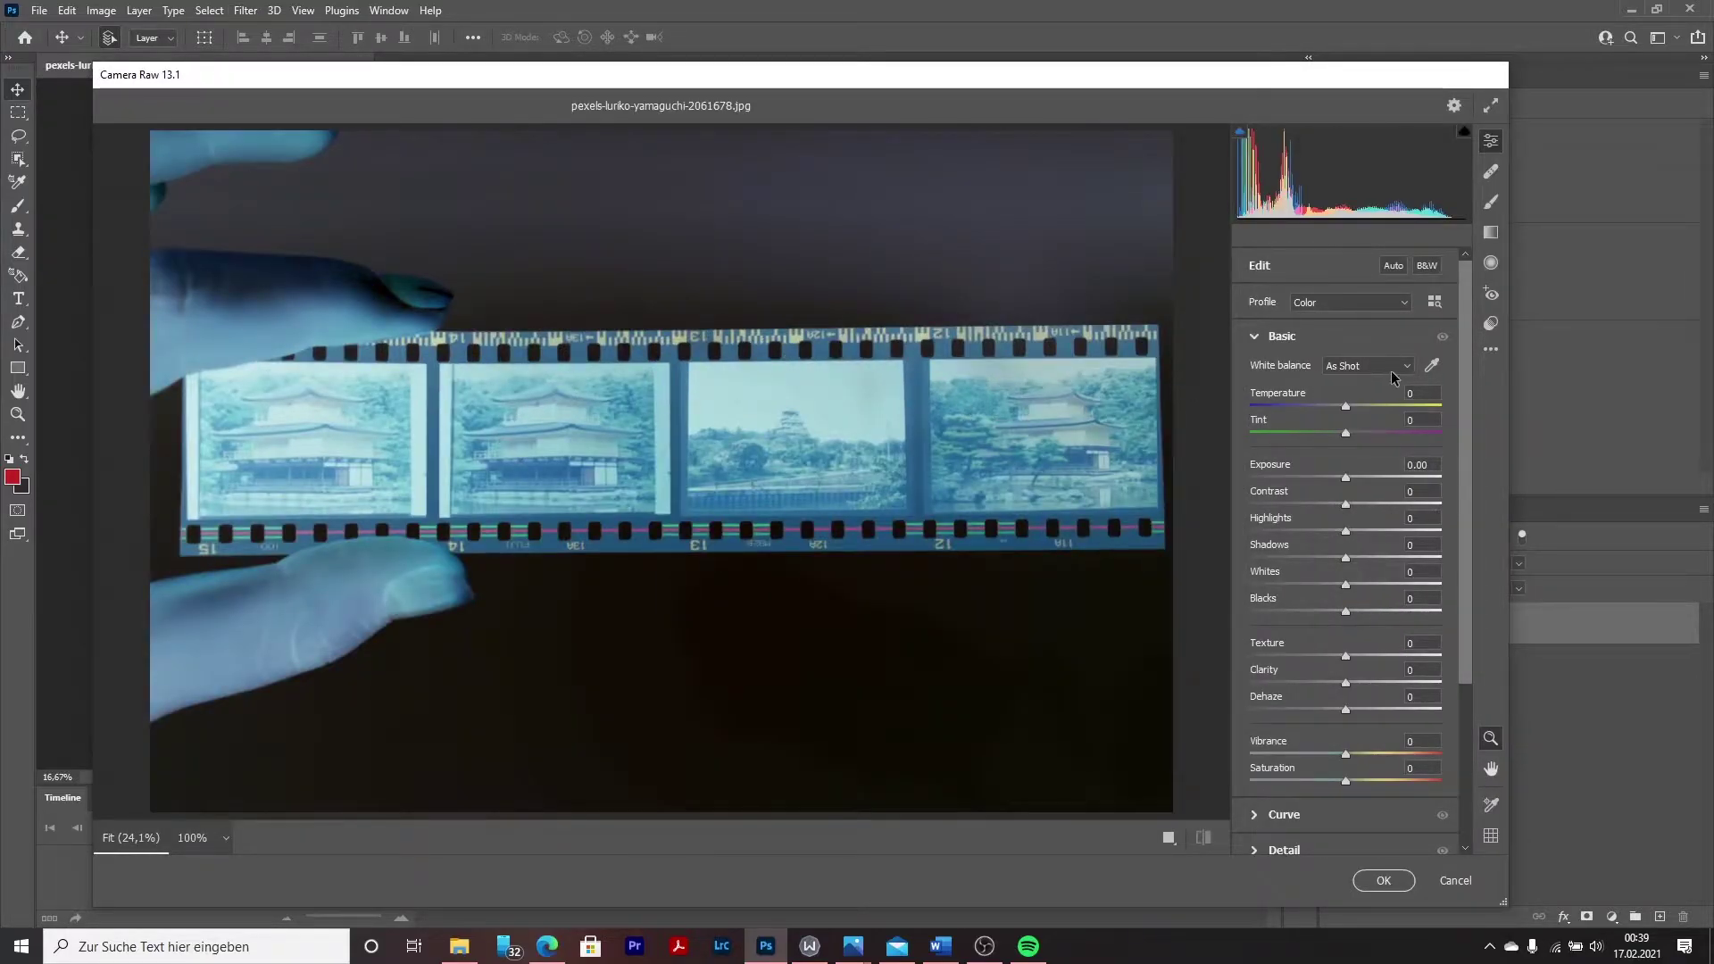
{"action": "left_click", "coordinate": [1431, 366]}
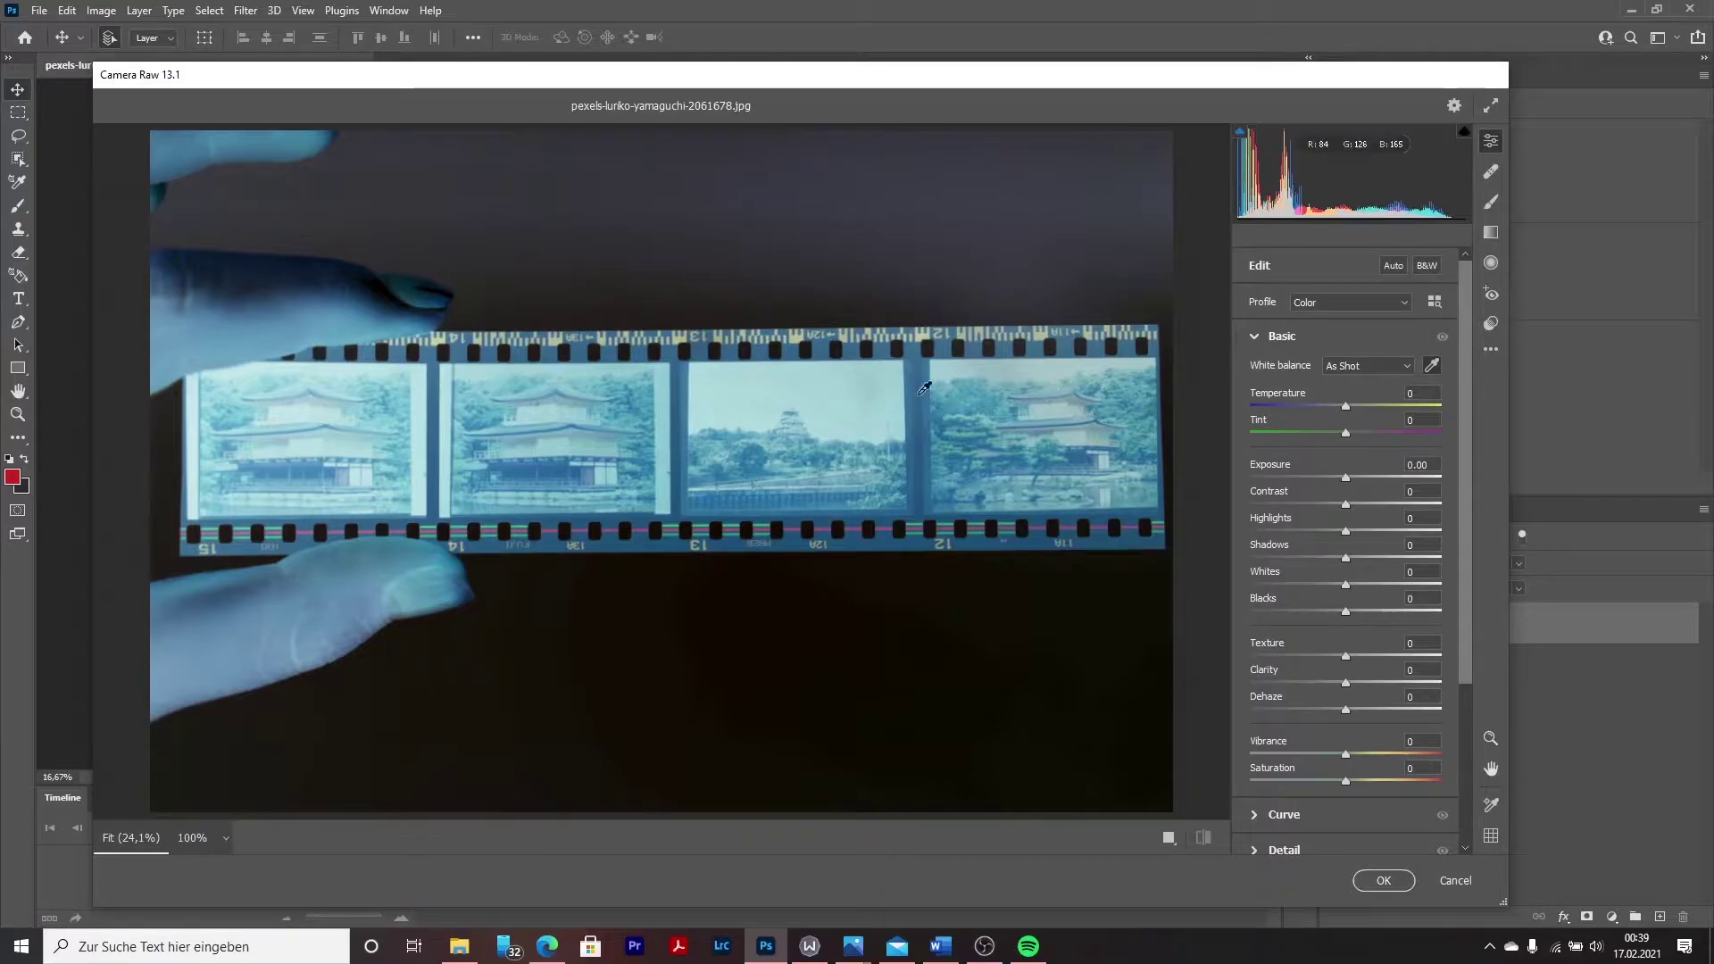
{"action": "left_click", "coordinate": [308, 403]}
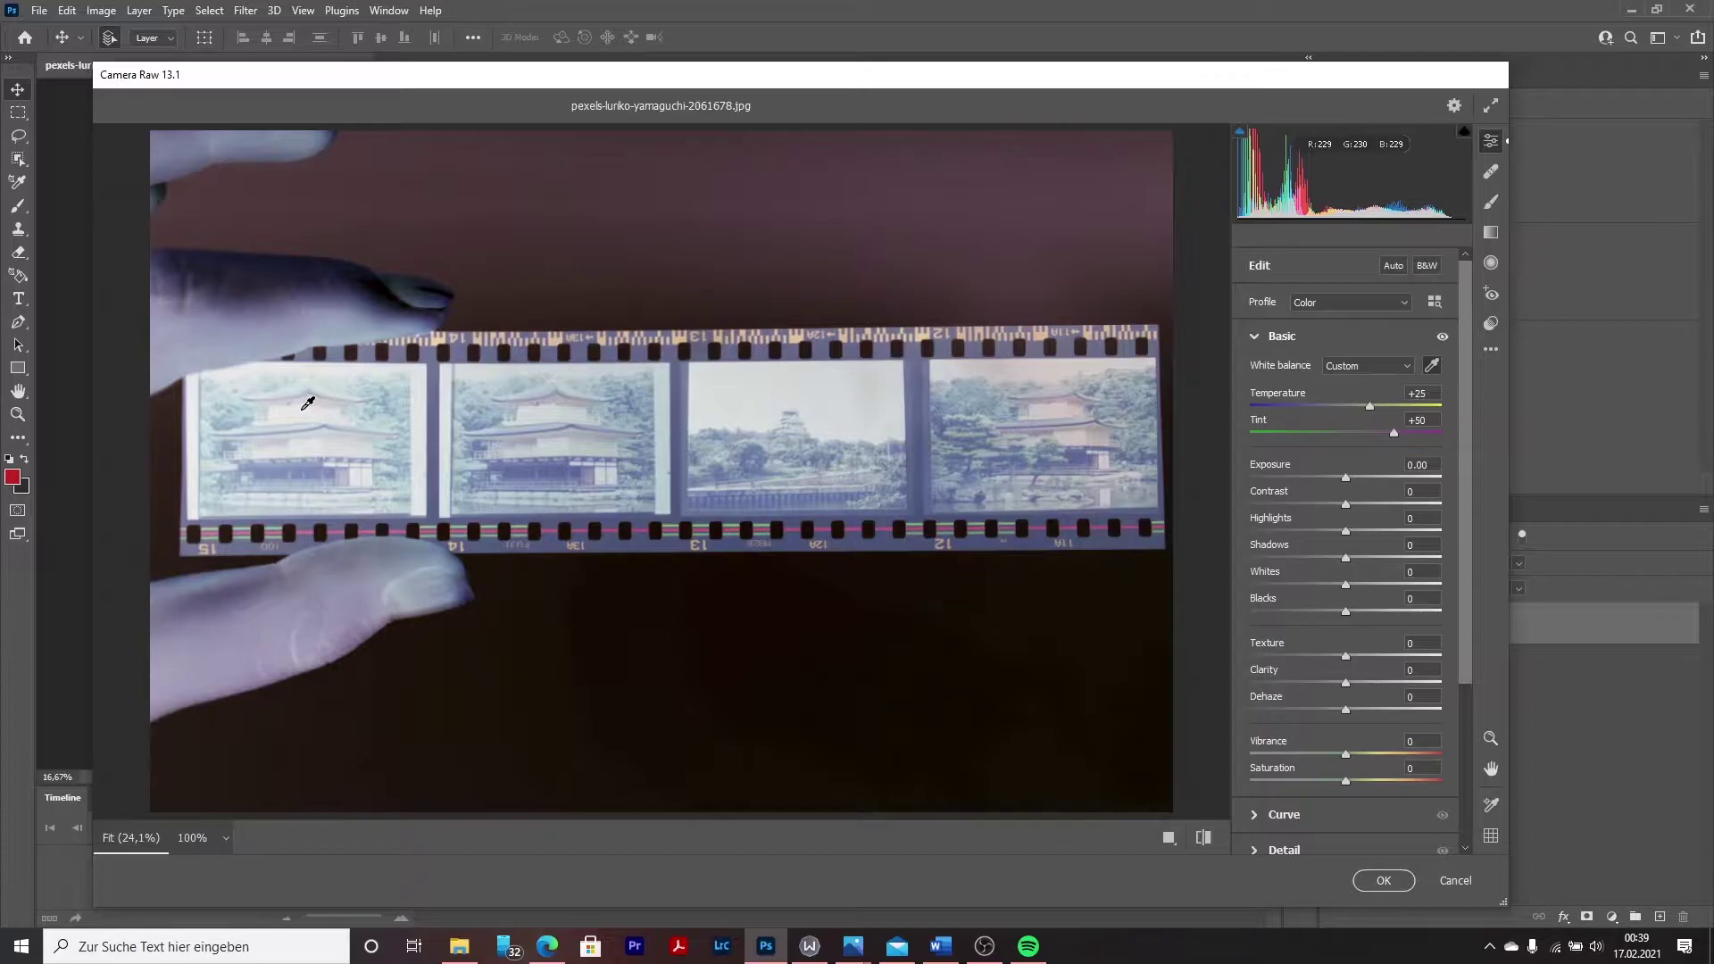
{"action": "scroll", "coordinate": [1310, 556], "scroll_direction": "down", "scroll_amount": 3}
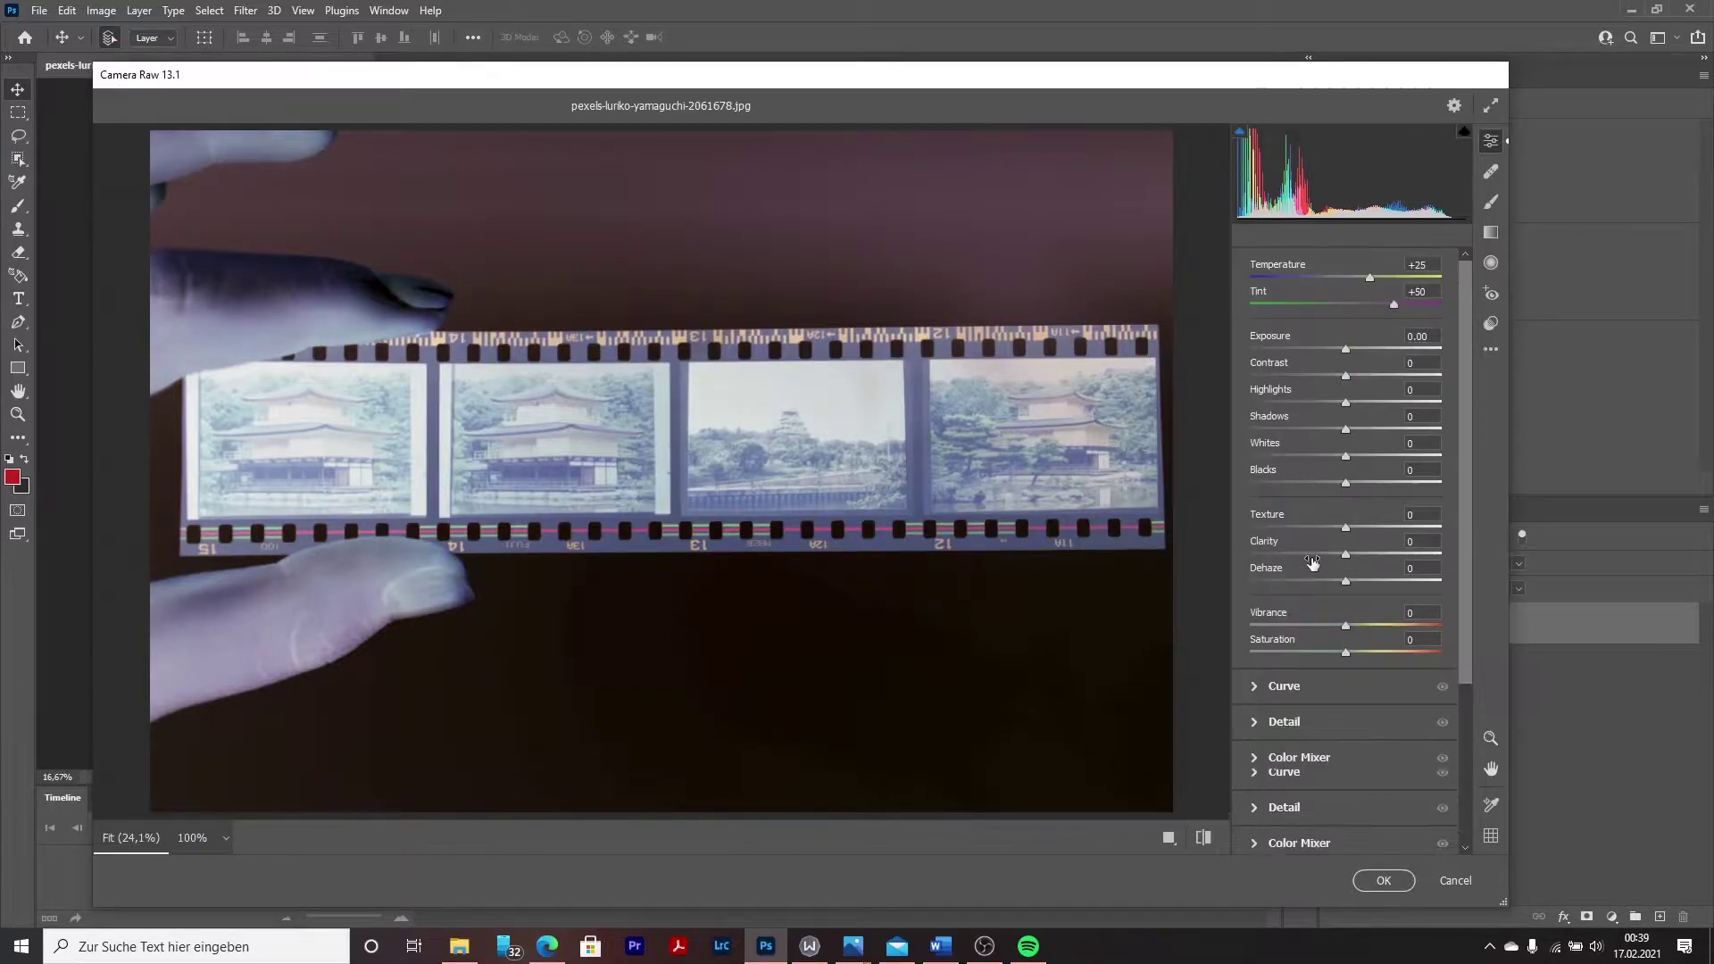
{"action": "scroll", "coordinate": [1311, 565], "scroll_direction": "down", "scroll_amount": 3}
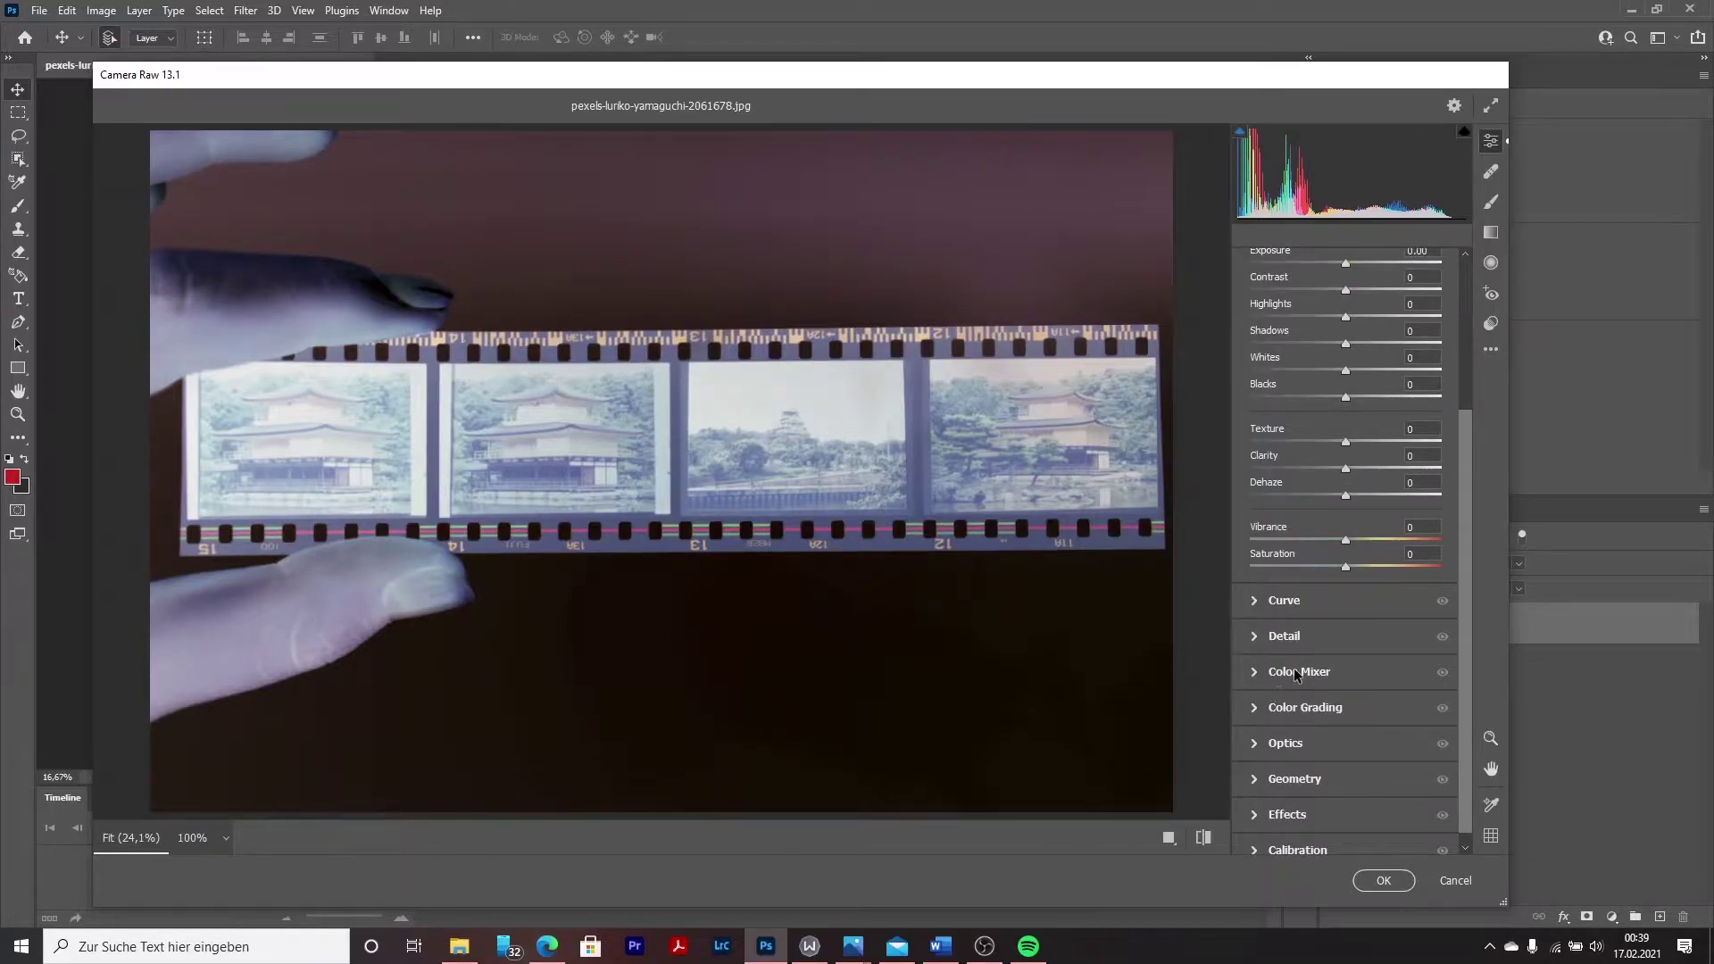
Lower the saturation of the orange and yellow hues in the Color Mixer.
{"action": "left_click", "coordinate": [1253, 673]}
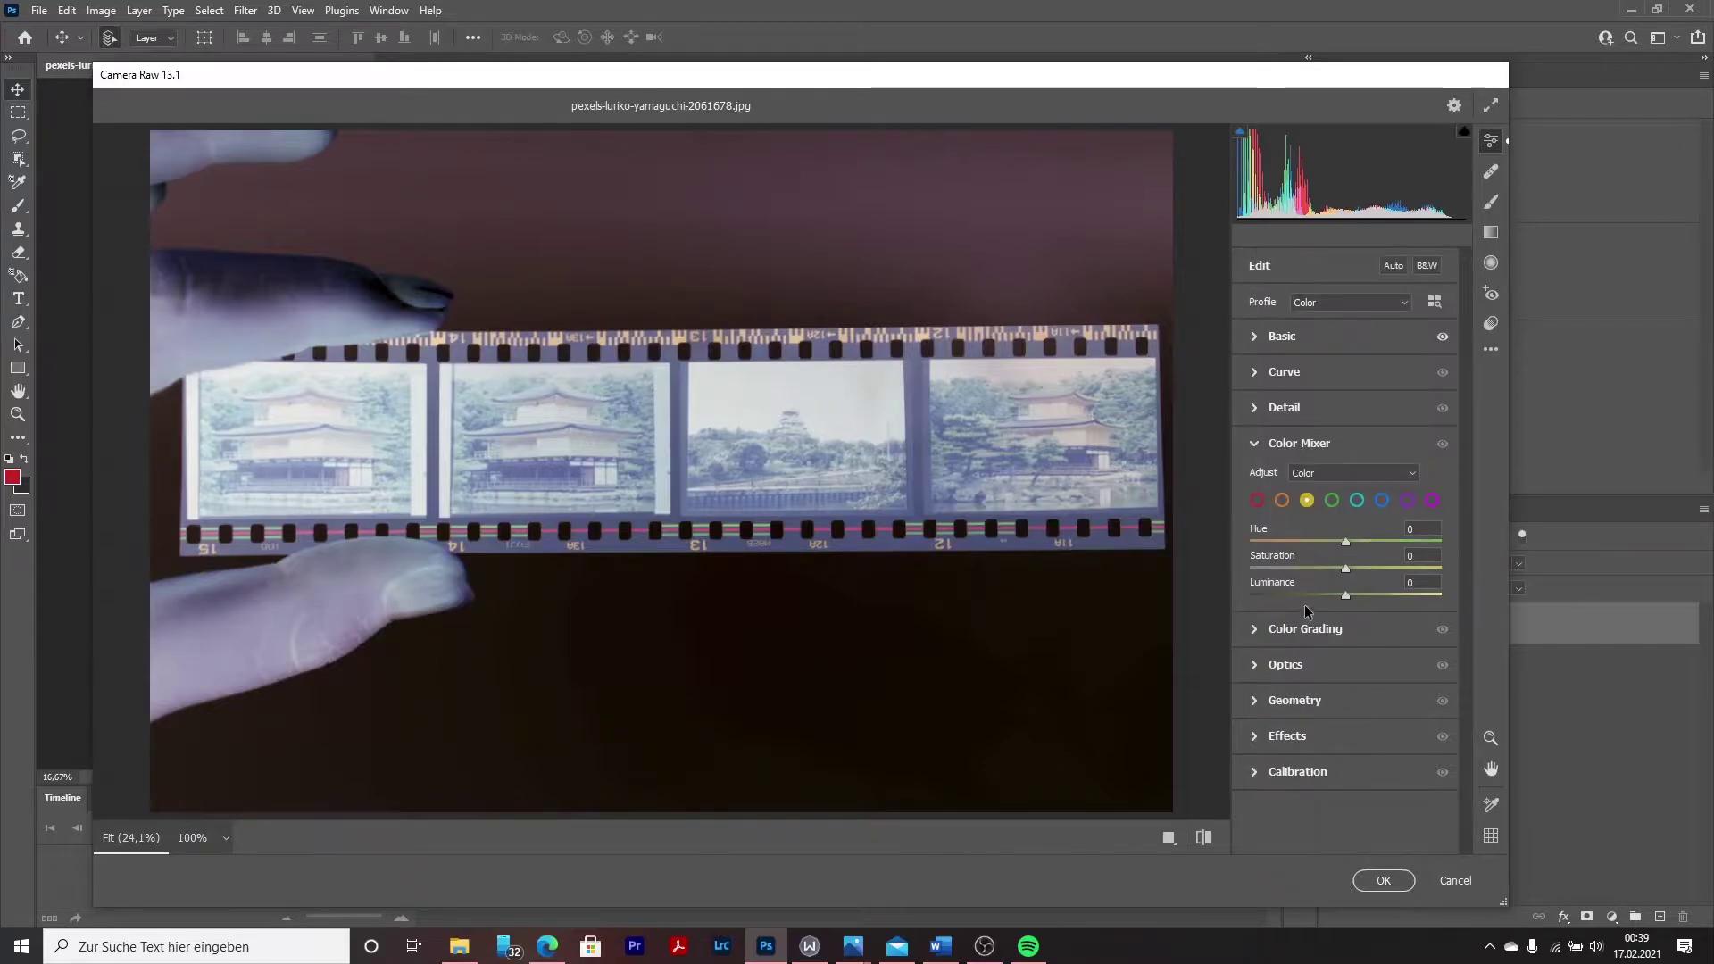
{"action": "mouse_move", "coordinate": [1344, 568]}
{"action": "left_mouse_down"}
{"action": "mouse_move", "coordinate": [1277, 570]}
{"action": "mouse_move", "coordinate": [1387, 596]}
{"action": "mouse_move", "coordinate": [1318, 568]}
{"action": "left_mouse_up"}
{"action": "left_click", "coordinate": [1306, 499]}
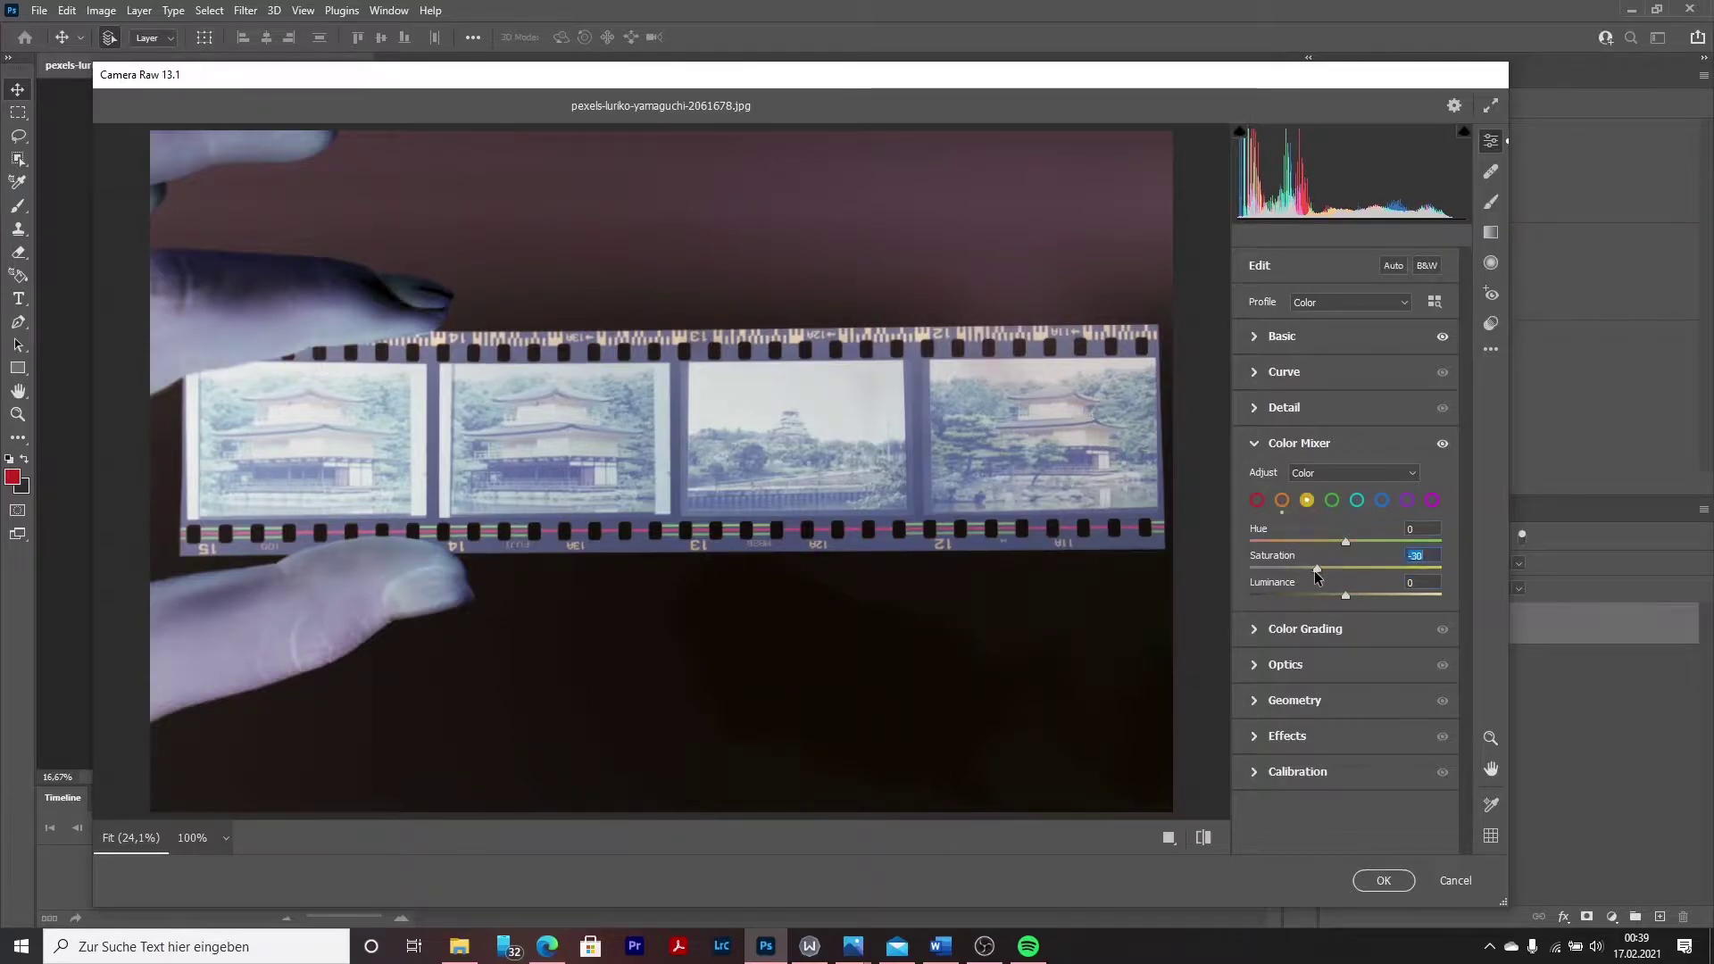
{"action": "left_click", "coordinate": [1256, 444]}
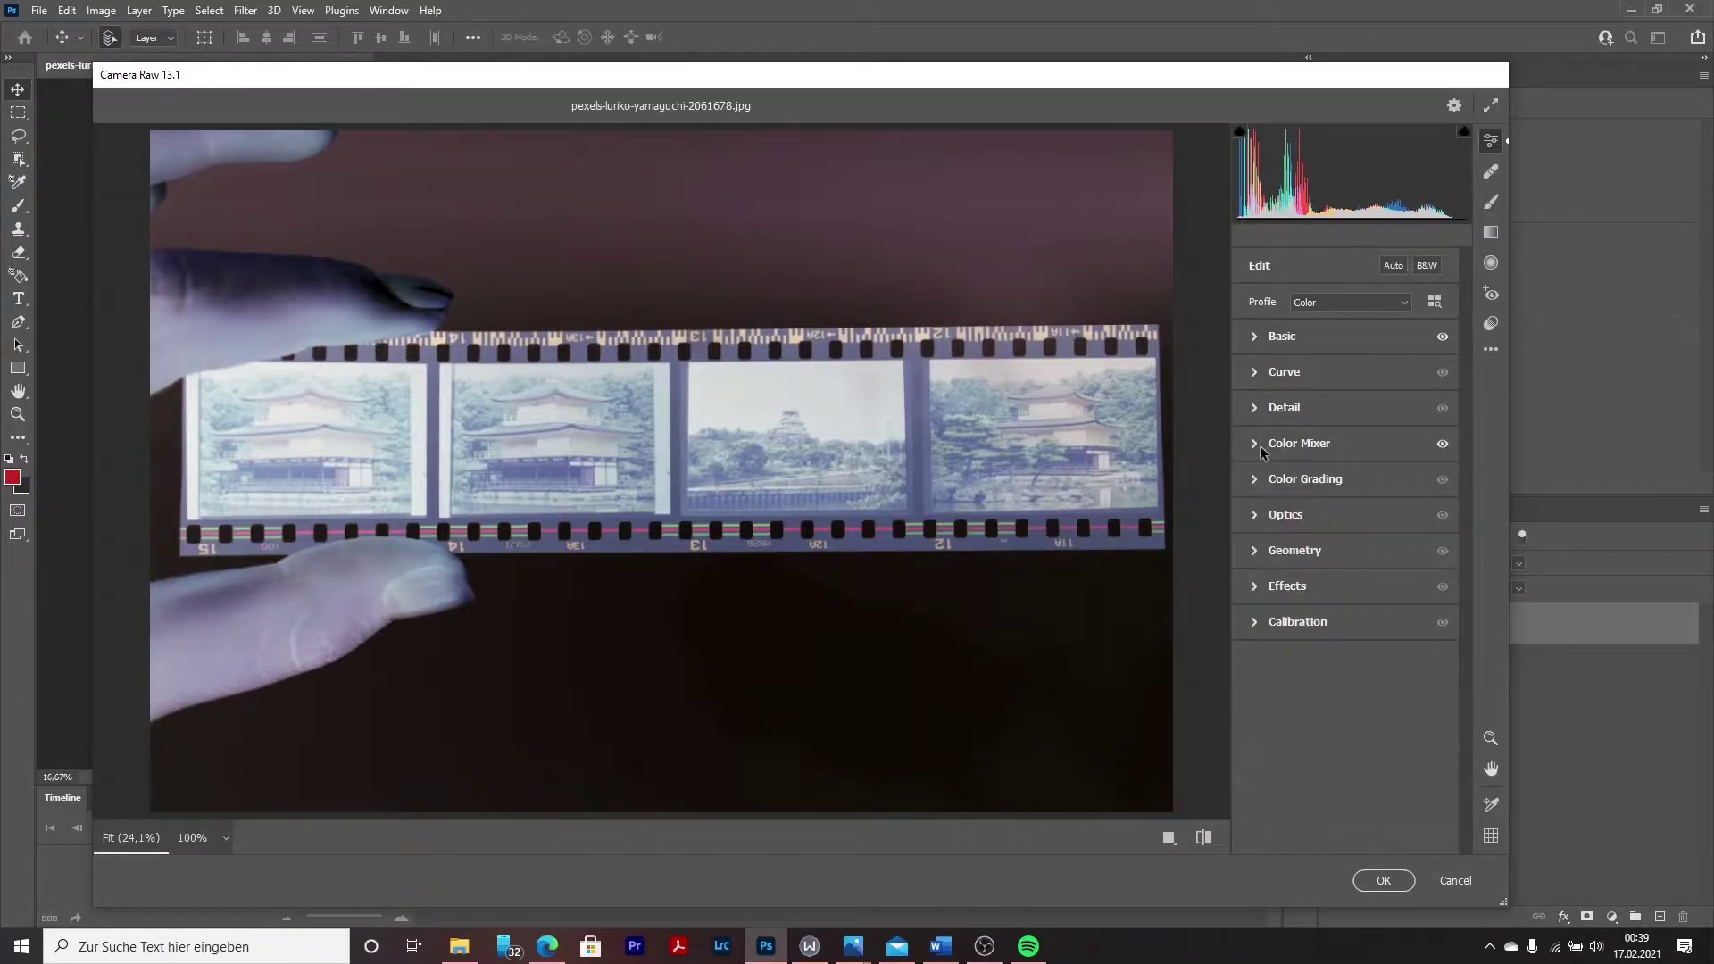
Resample white balance, pull Exposure down to about -0.90 and reset Highlights.
{"action": "left_click", "coordinate": [1258, 337]}
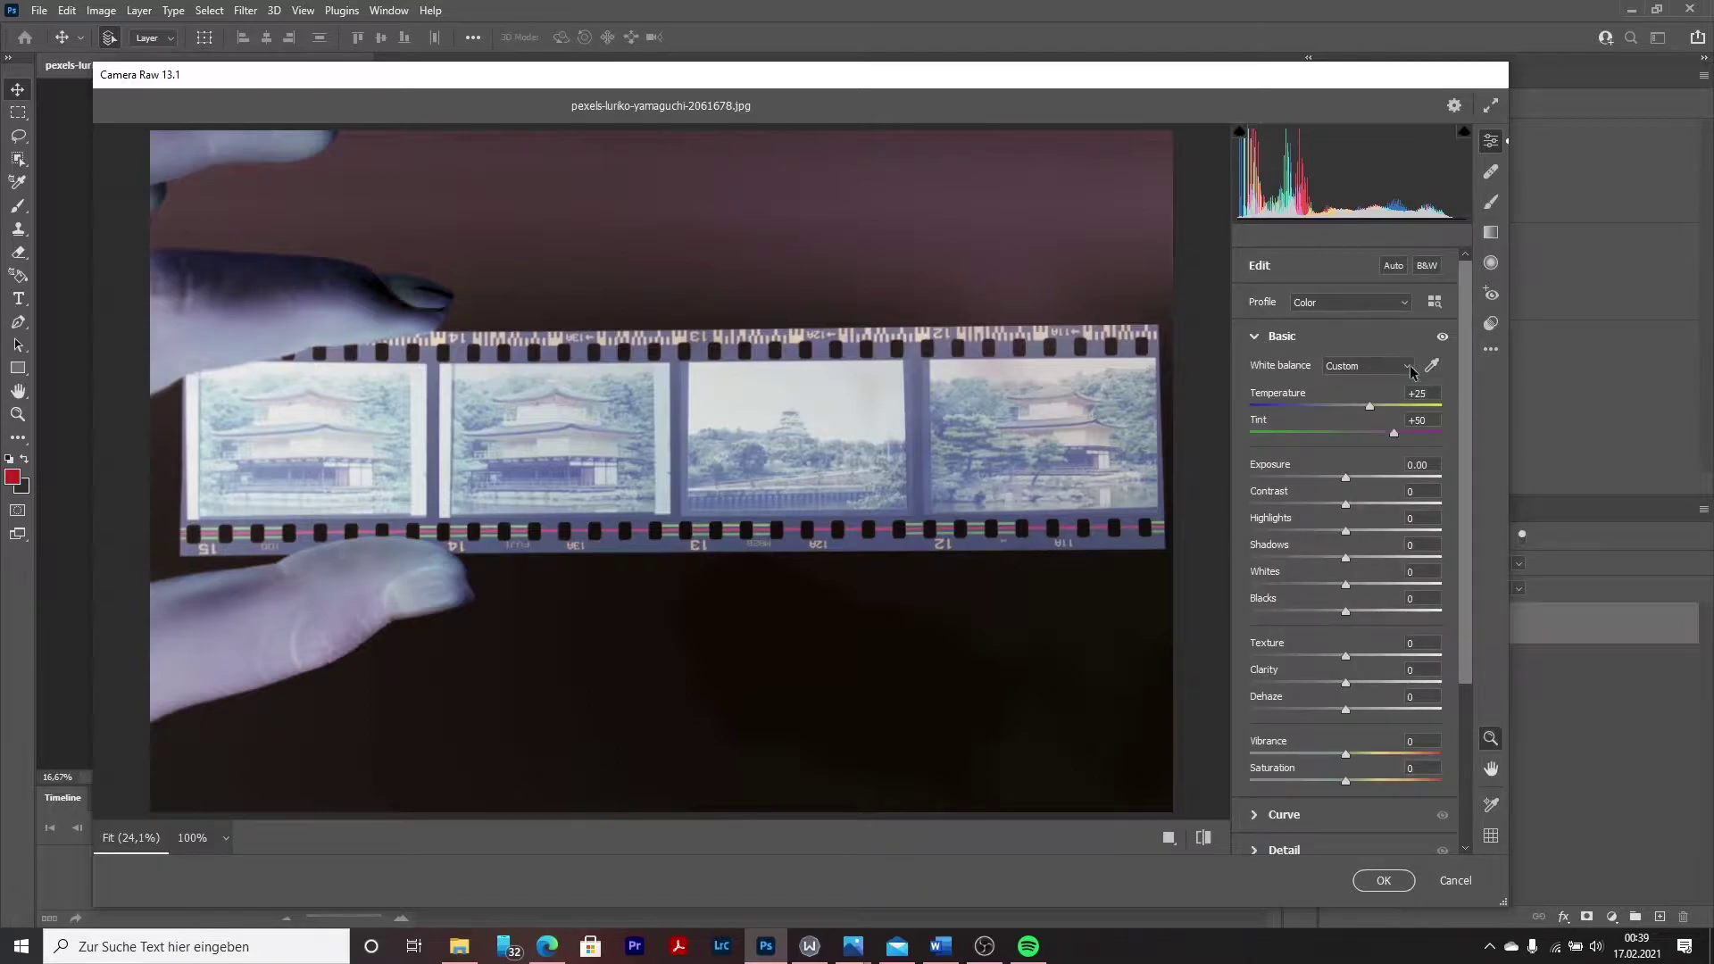
{"action": "left_click", "coordinate": [850, 388]}
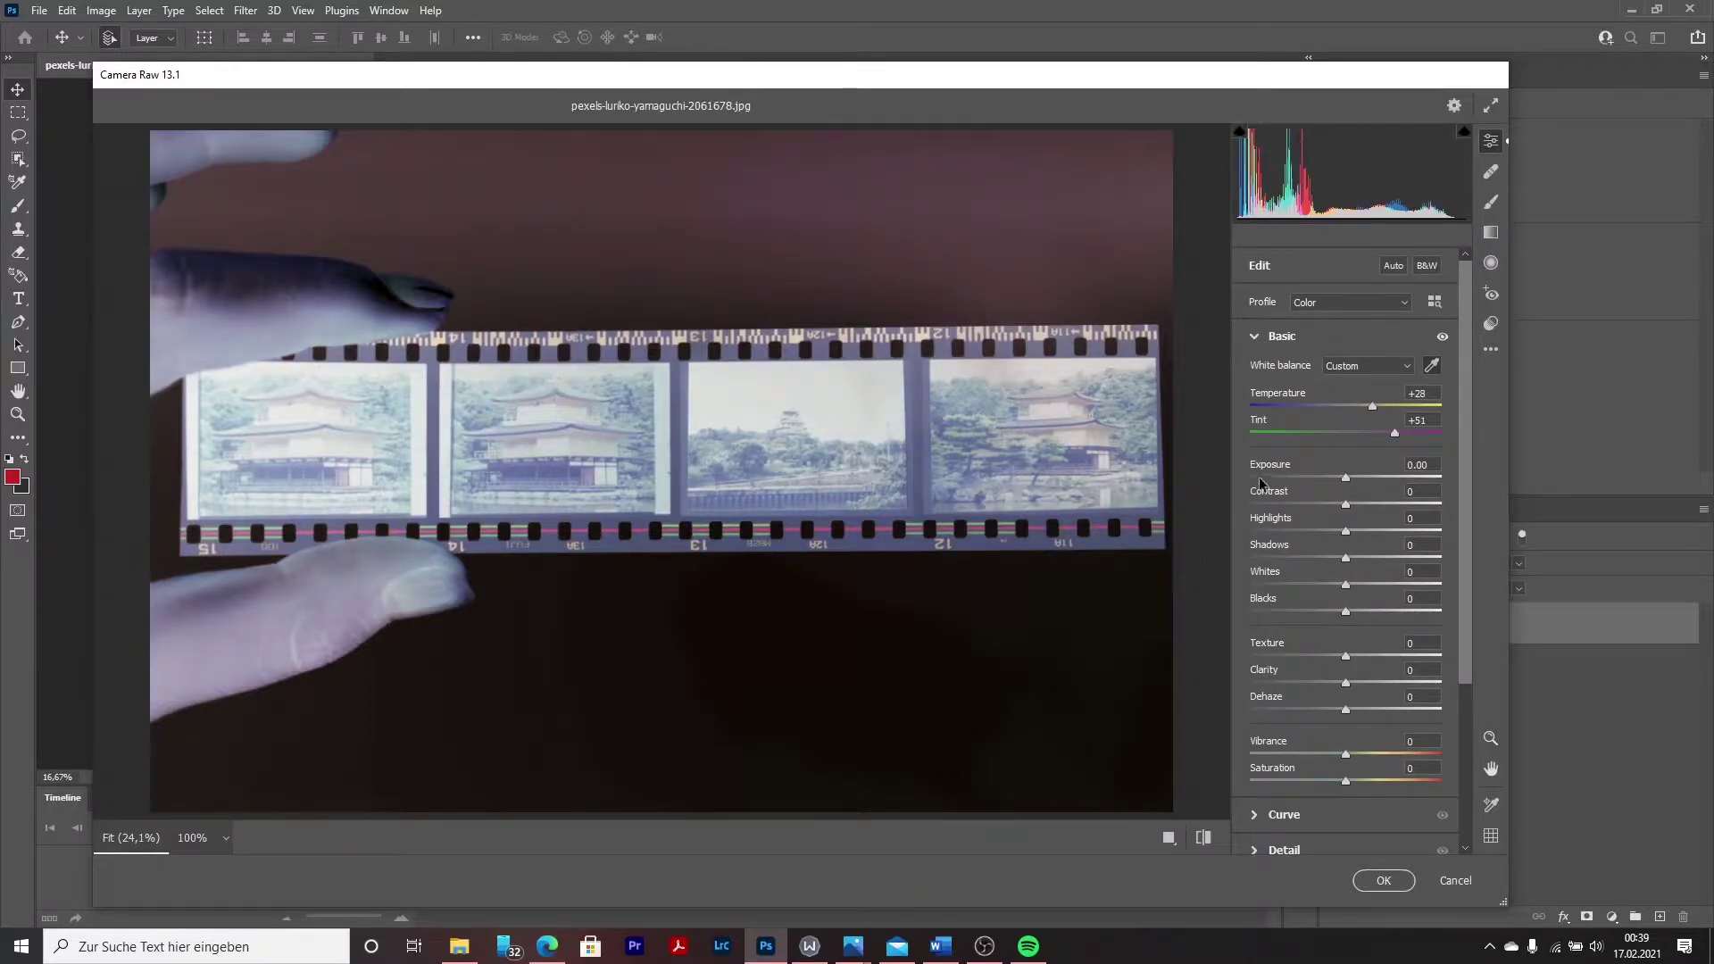
{"action": "mouse_move", "coordinate": [1344, 476]}
{"action": "left_mouse_down"}
{"action": "mouse_move", "coordinate": [1323, 478]}
{"action": "mouse_move", "coordinate": [1337, 530]}
{"action": "left_mouse_up"}
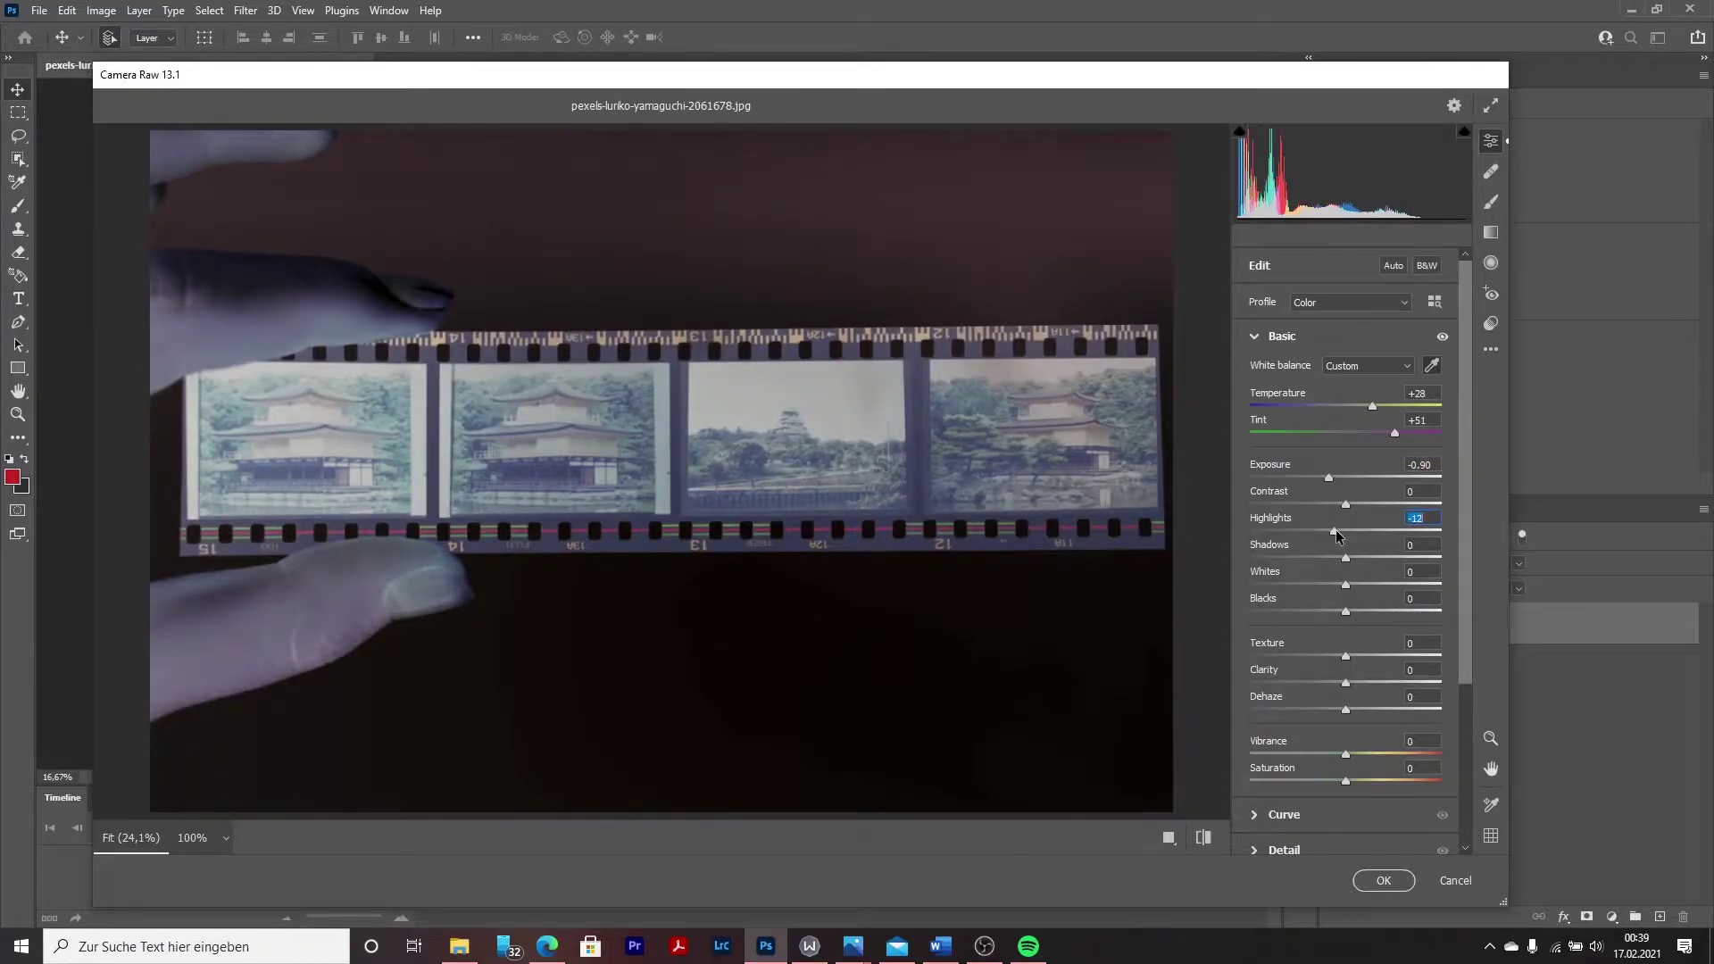
{"action": "double_click", "coordinate": [1336, 532]}
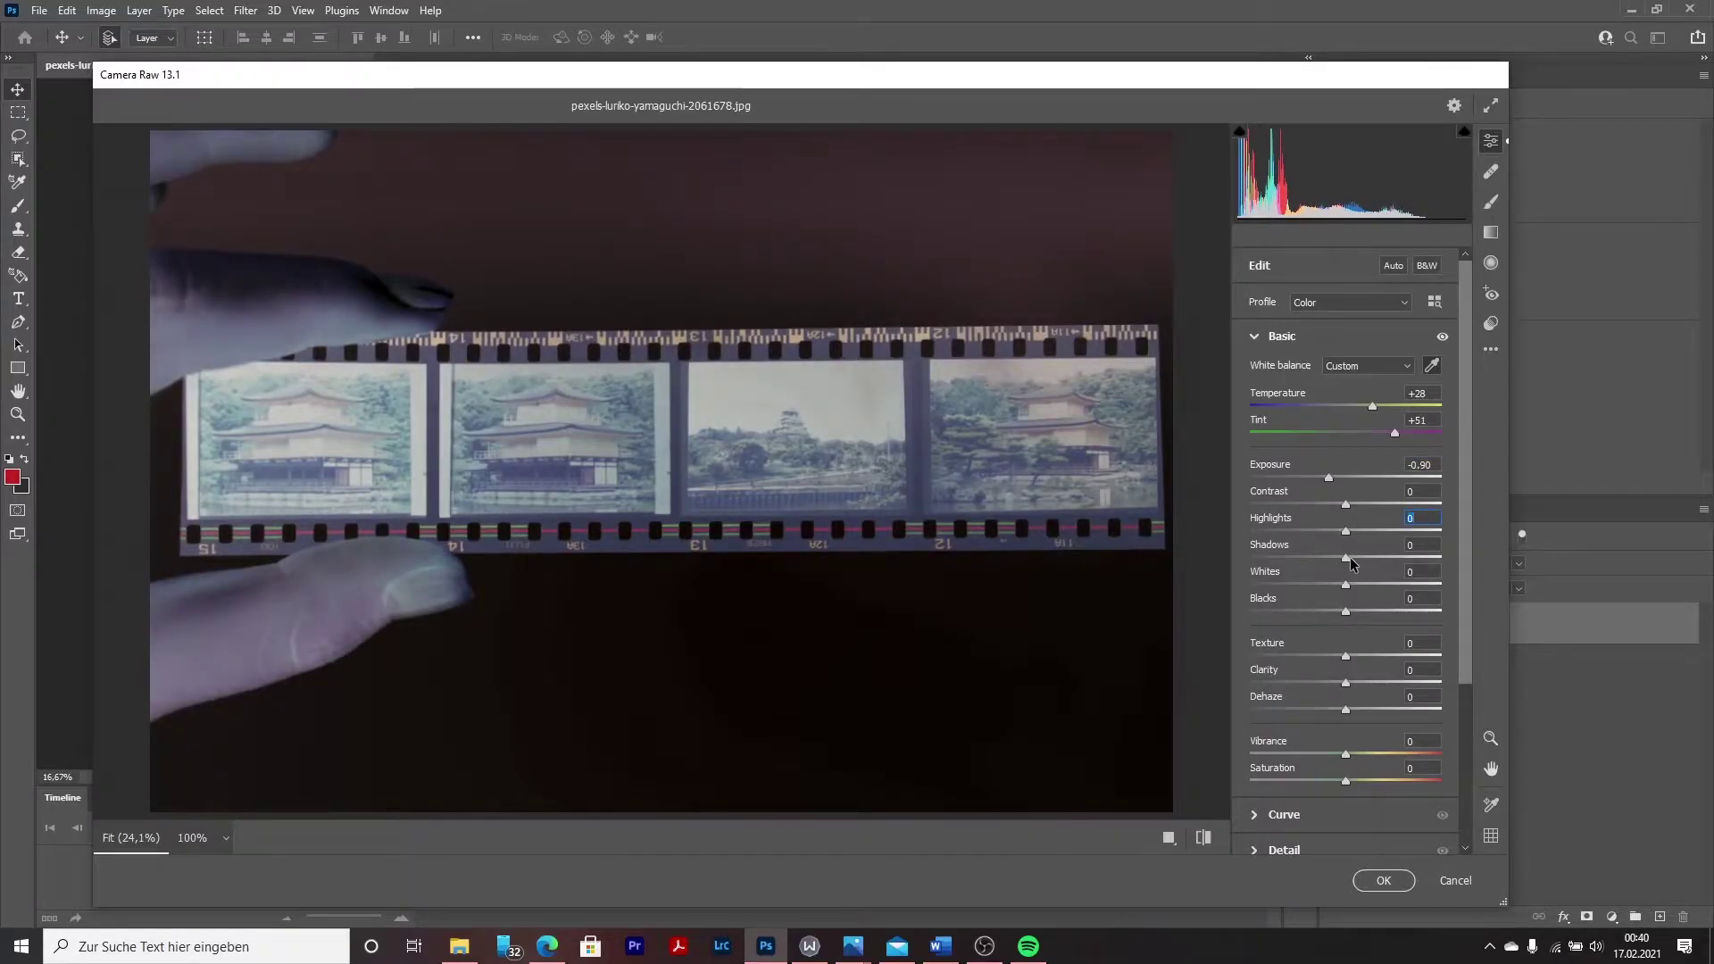
Lift Shadows to +20, push Dehaze to +66 and raise Highlights to +33.
{"action": "left_click_drag", "start_coordinate": [1346, 559], "coordinate": [1393, 584]}
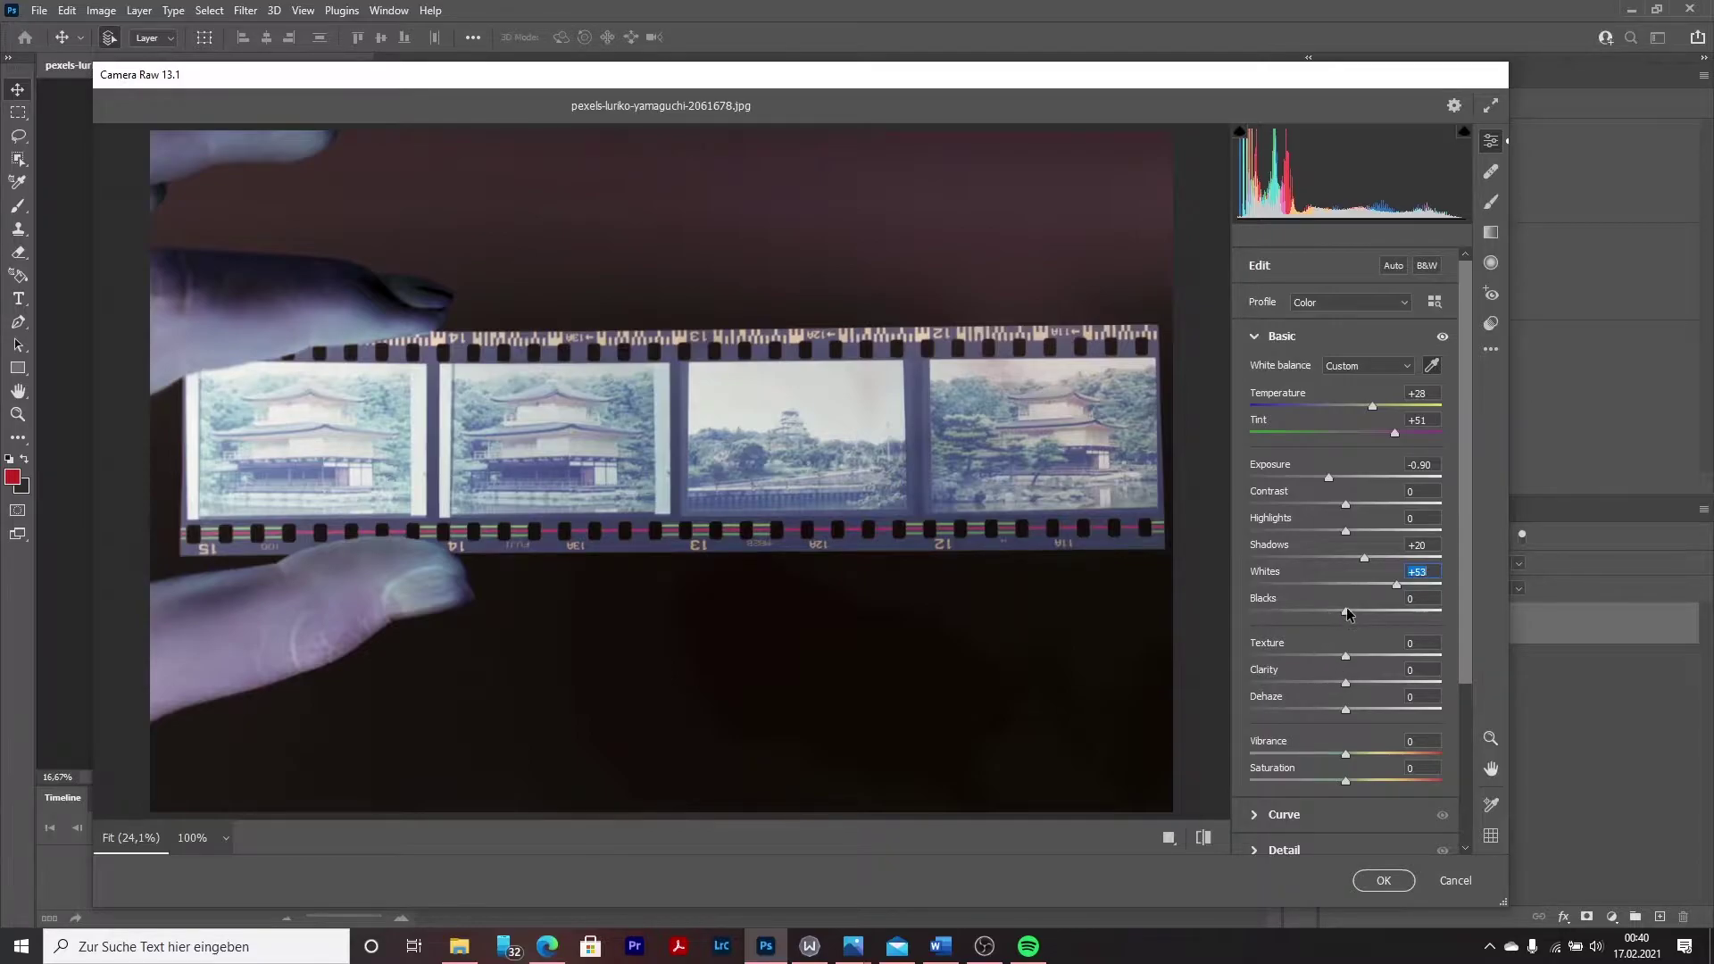
{"action": "scroll", "coordinate": [1339, 627], "scroll_direction": "down", "scroll_amount": 1}
{"action": "scroll", "coordinate": [1346, 616], "scroll_direction": "down", "scroll_amount": 1}
{"action": "scroll", "coordinate": [1350, 610], "scroll_direction": "down", "scroll_amount": 1}
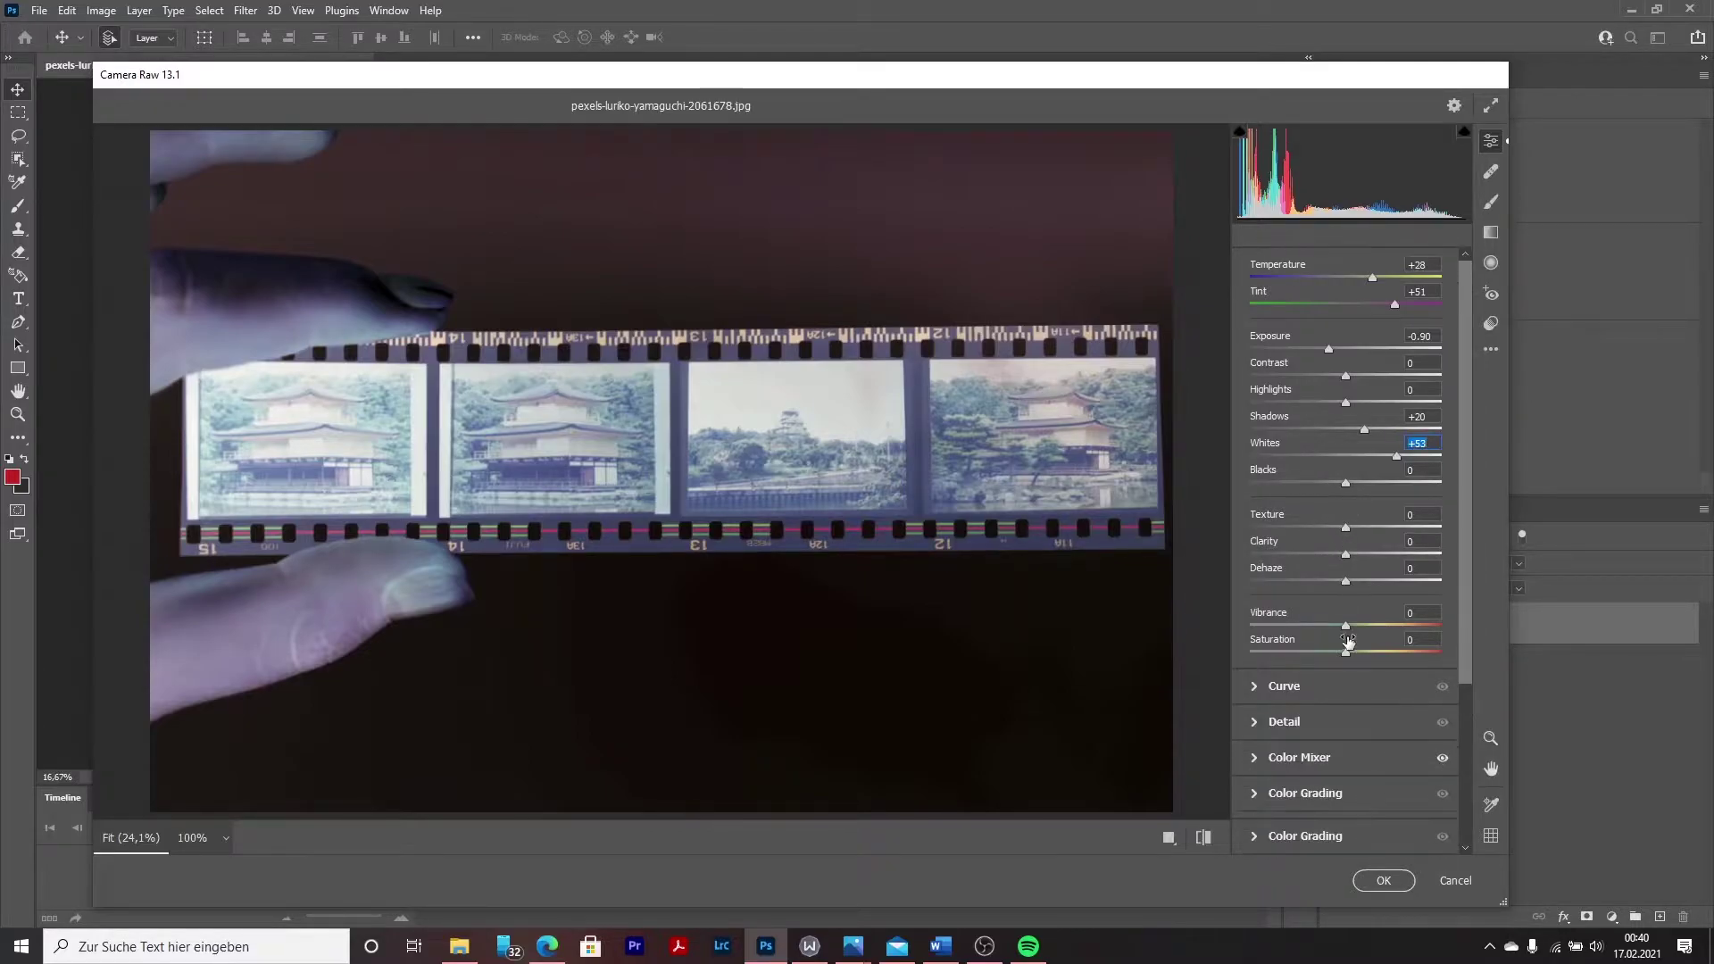
{"action": "left_click_drag", "start_coordinate": [1345, 581], "coordinate": [1409, 582]}
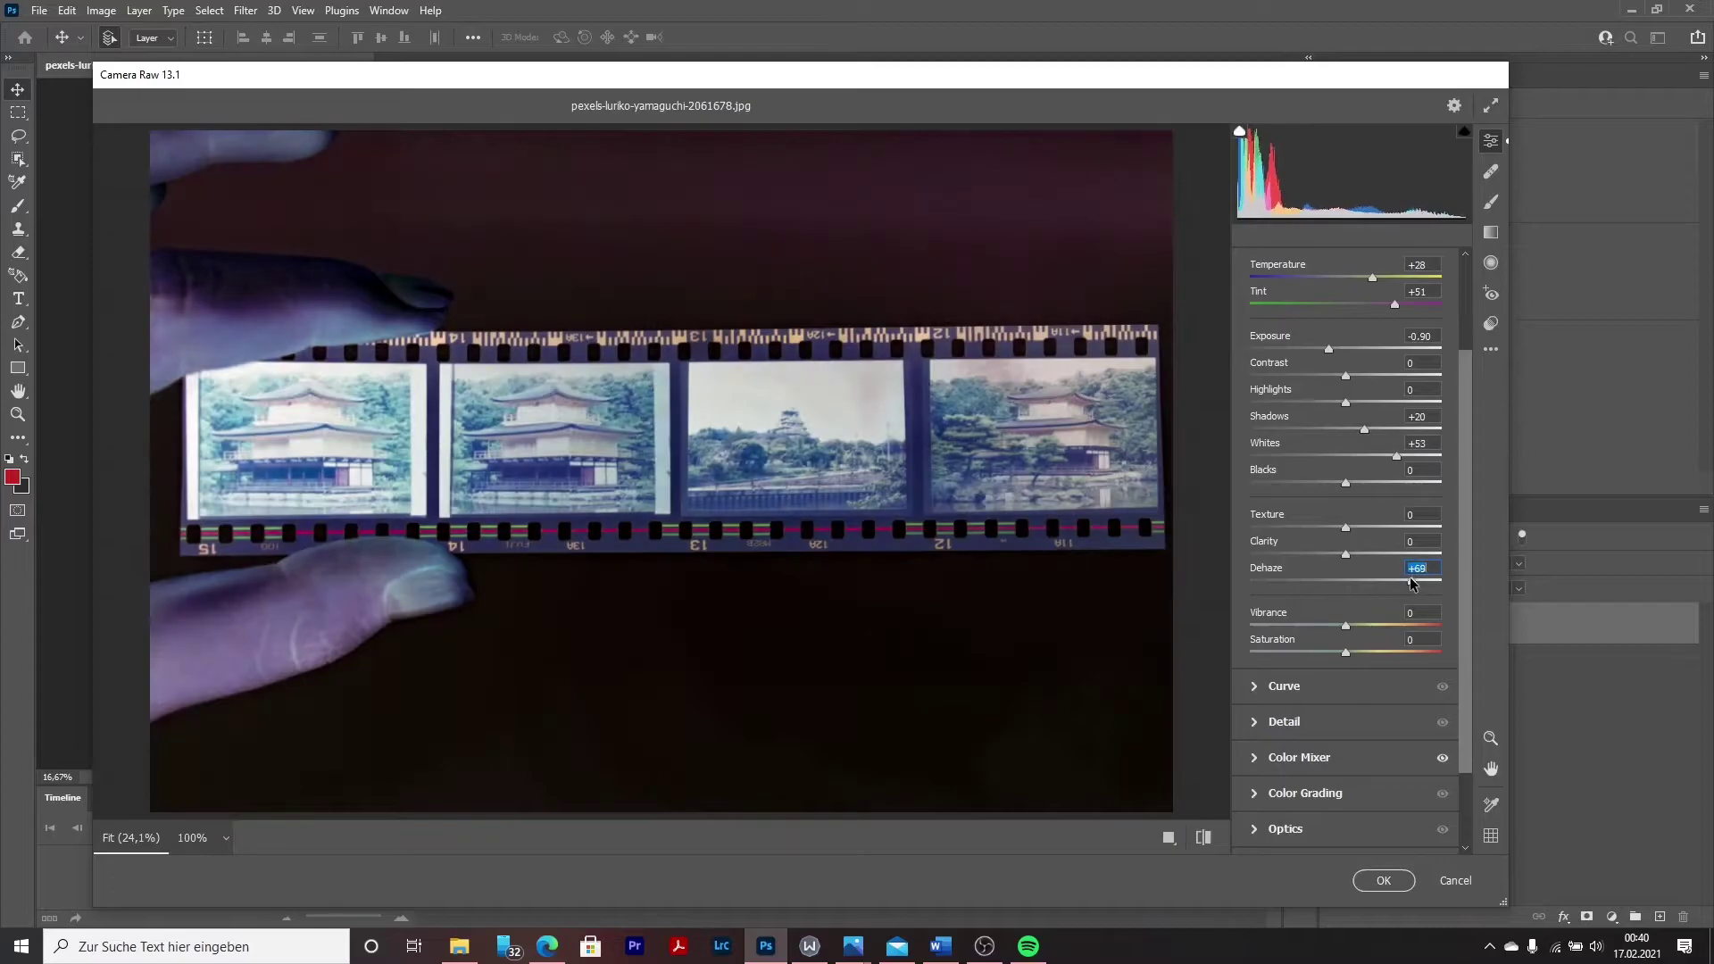
{"action": "scroll", "coordinate": [1345, 602], "scroll_direction": "up", "scroll_amount": 3}
{"action": "mouse_move", "coordinate": [1344, 532]}
{"action": "left_mouse_down"}
{"action": "mouse_move", "coordinate": [1365, 505]}
{"action": "mouse_move", "coordinate": [1374, 531]}
{"action": "left_mouse_up"}
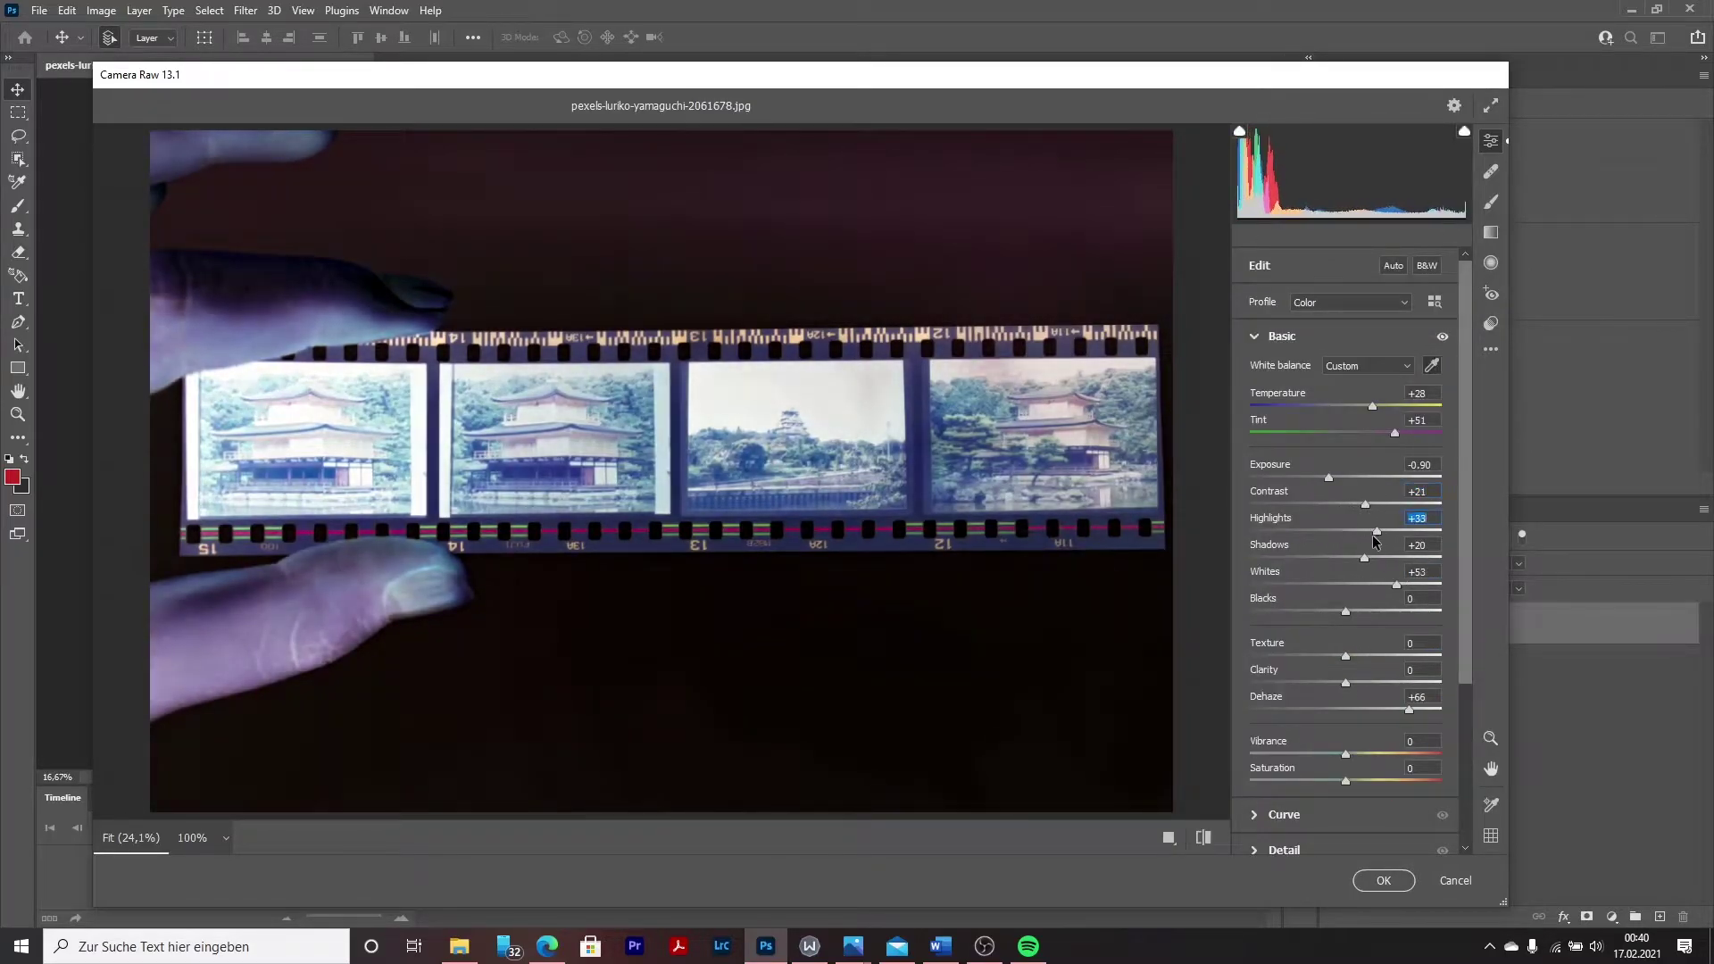
{"action": "scroll", "coordinate": [1365, 536], "scroll_direction": "down", "scroll_amount": 3}
Shape the tone curve with a couple of added points to adjust contrast.
{"action": "left_click", "coordinate": [1278, 593]}
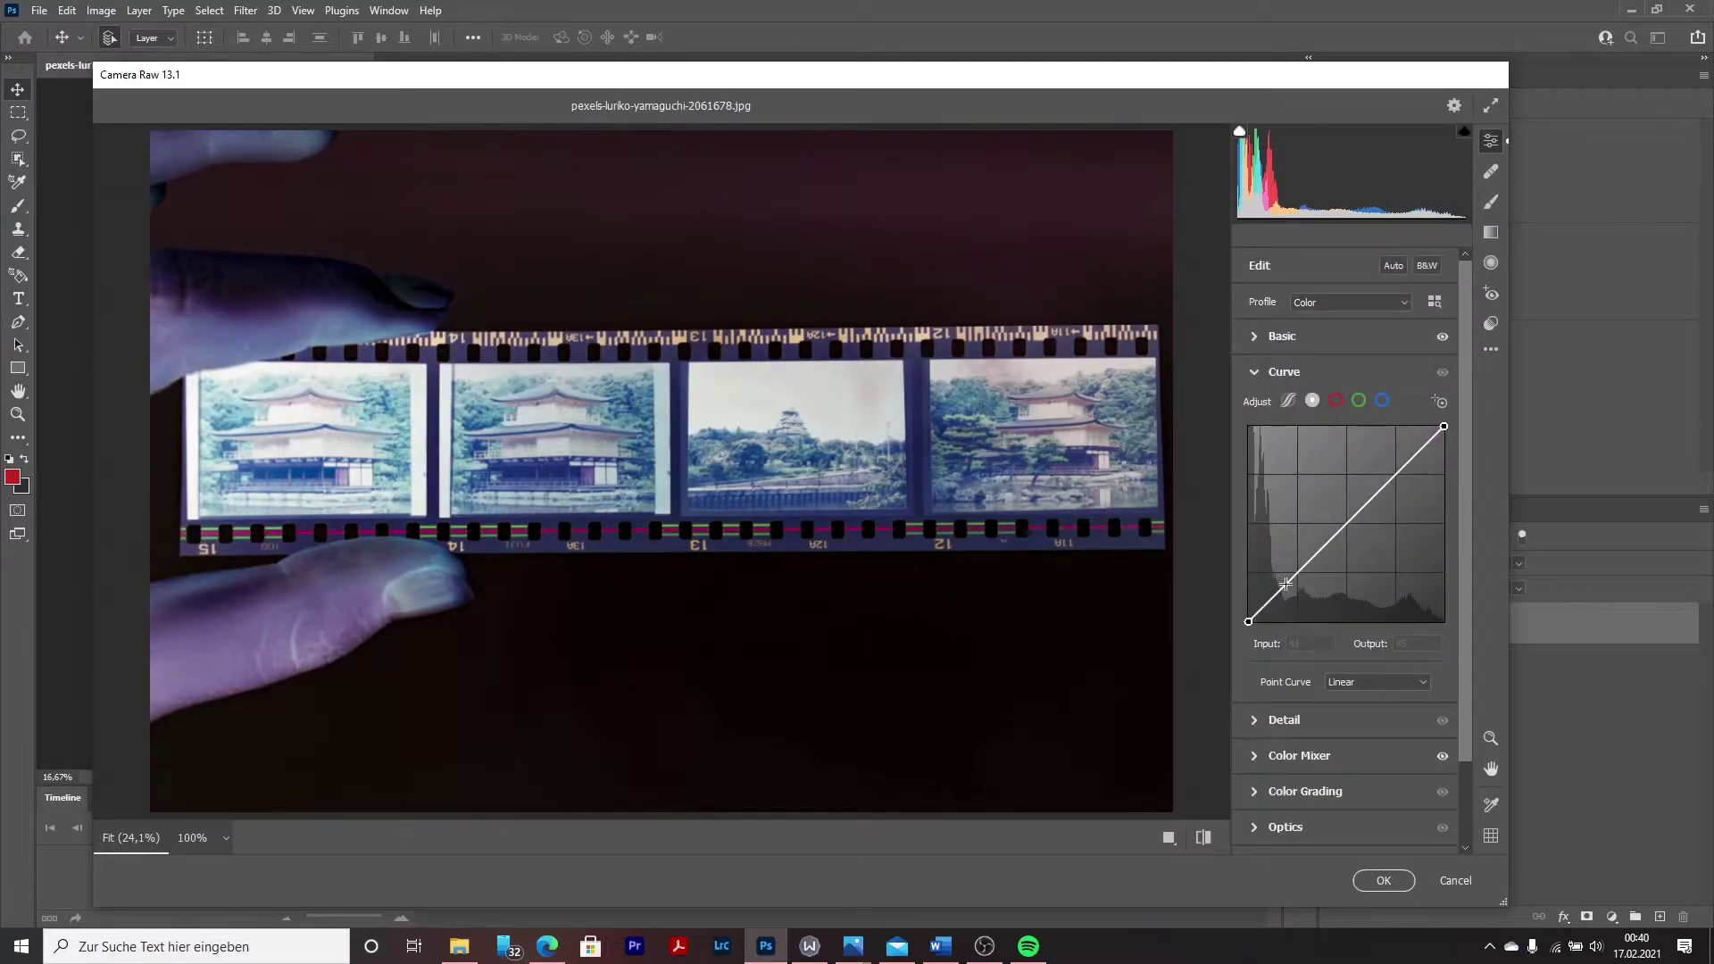
{"action": "left_click", "coordinate": [1286, 584]}
{"action": "left_click", "coordinate": [1325, 549]}
{"action": "left_click_drag", "start_coordinate": [1384, 485], "coordinate": [1385, 492]}
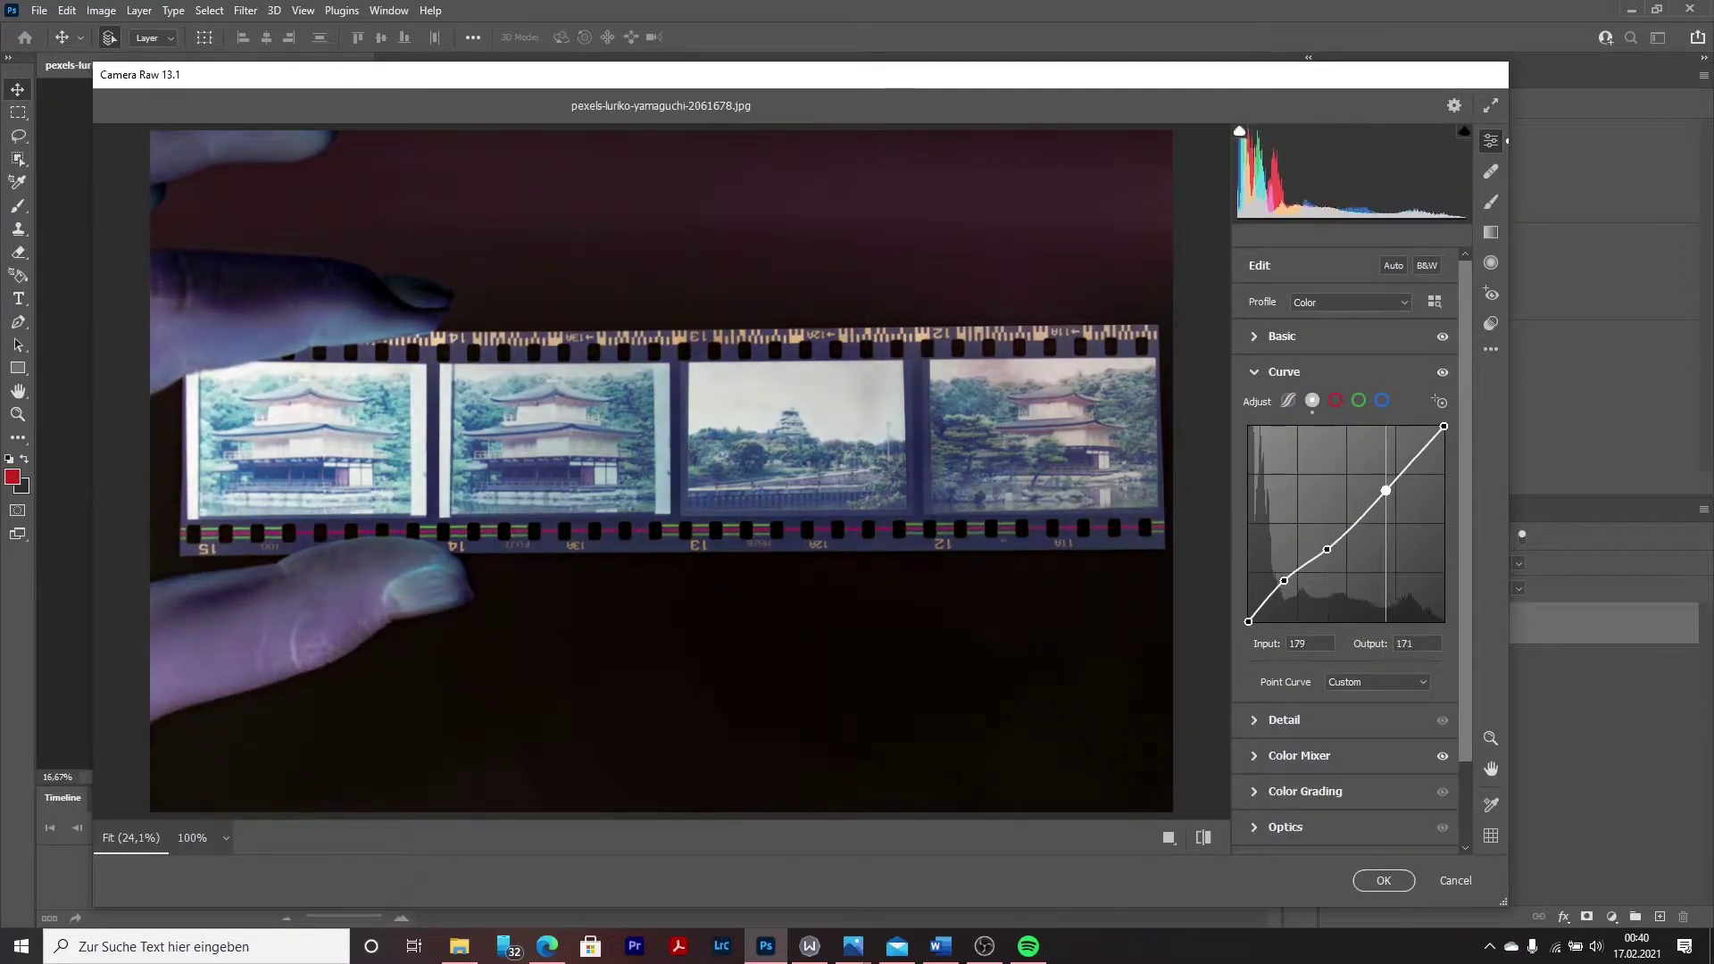
{"action": "scroll", "coordinate": [1340, 536], "scroll_direction": "down", "scroll_amount": 2}
Add a little sharpening and noise reduction in the Detail section.
{"action": "left_click", "coordinate": [1283, 616]}
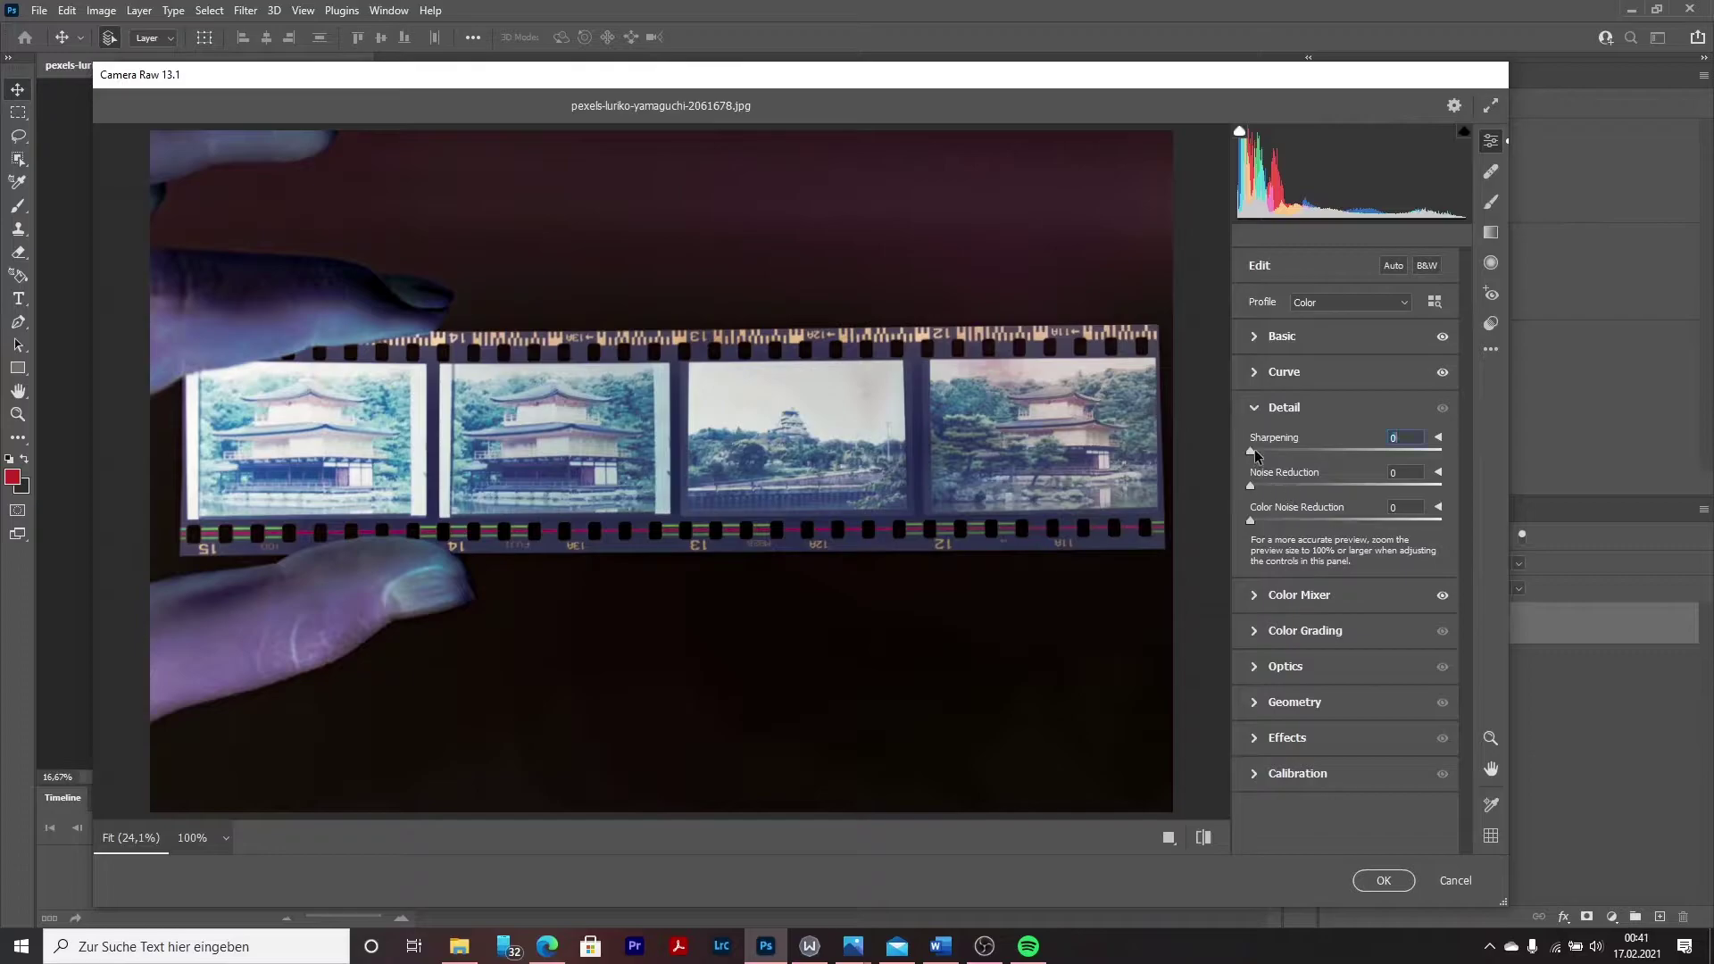
{"action": "left_click_drag", "start_coordinate": [1251, 451], "coordinate": [1258, 452]}
{"action": "left_click_drag", "start_coordinate": [1252, 487], "coordinate": [1260, 520]}
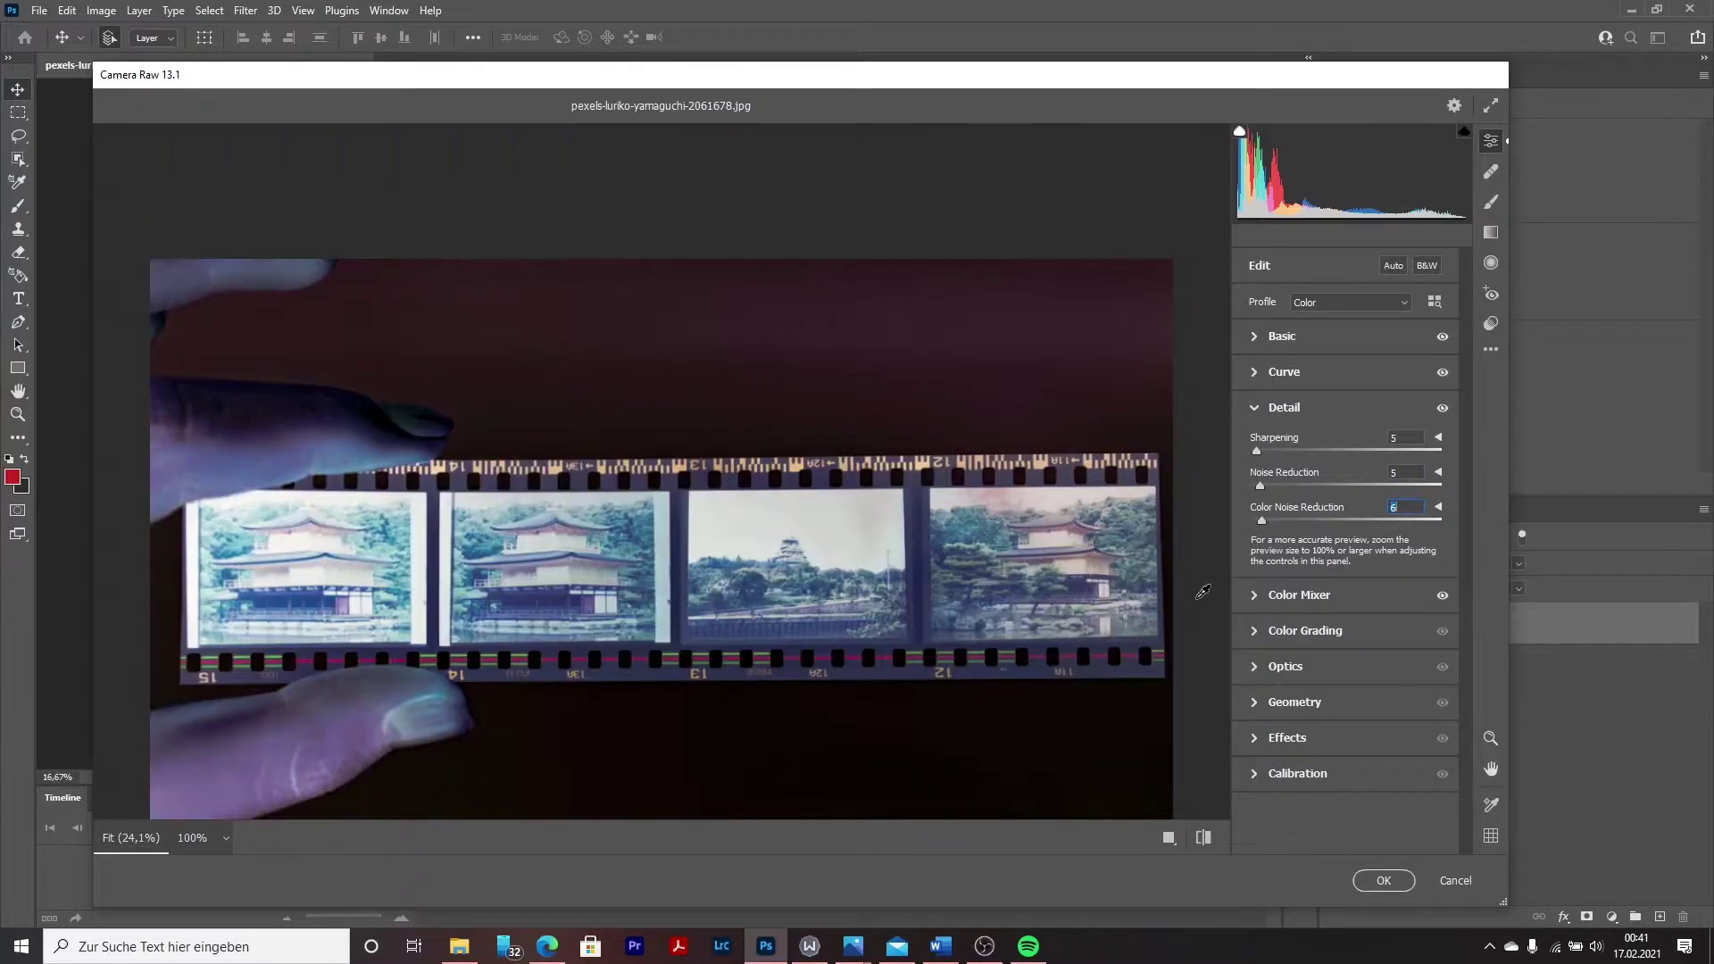
Darken exposure, add a touch of texture and clarity, and brighten the shadows.
{"action": "left_click", "coordinate": [1281, 336]}
{"action": "left_click_drag", "start_coordinate": [1340, 472], "coordinate": [1319, 472]}
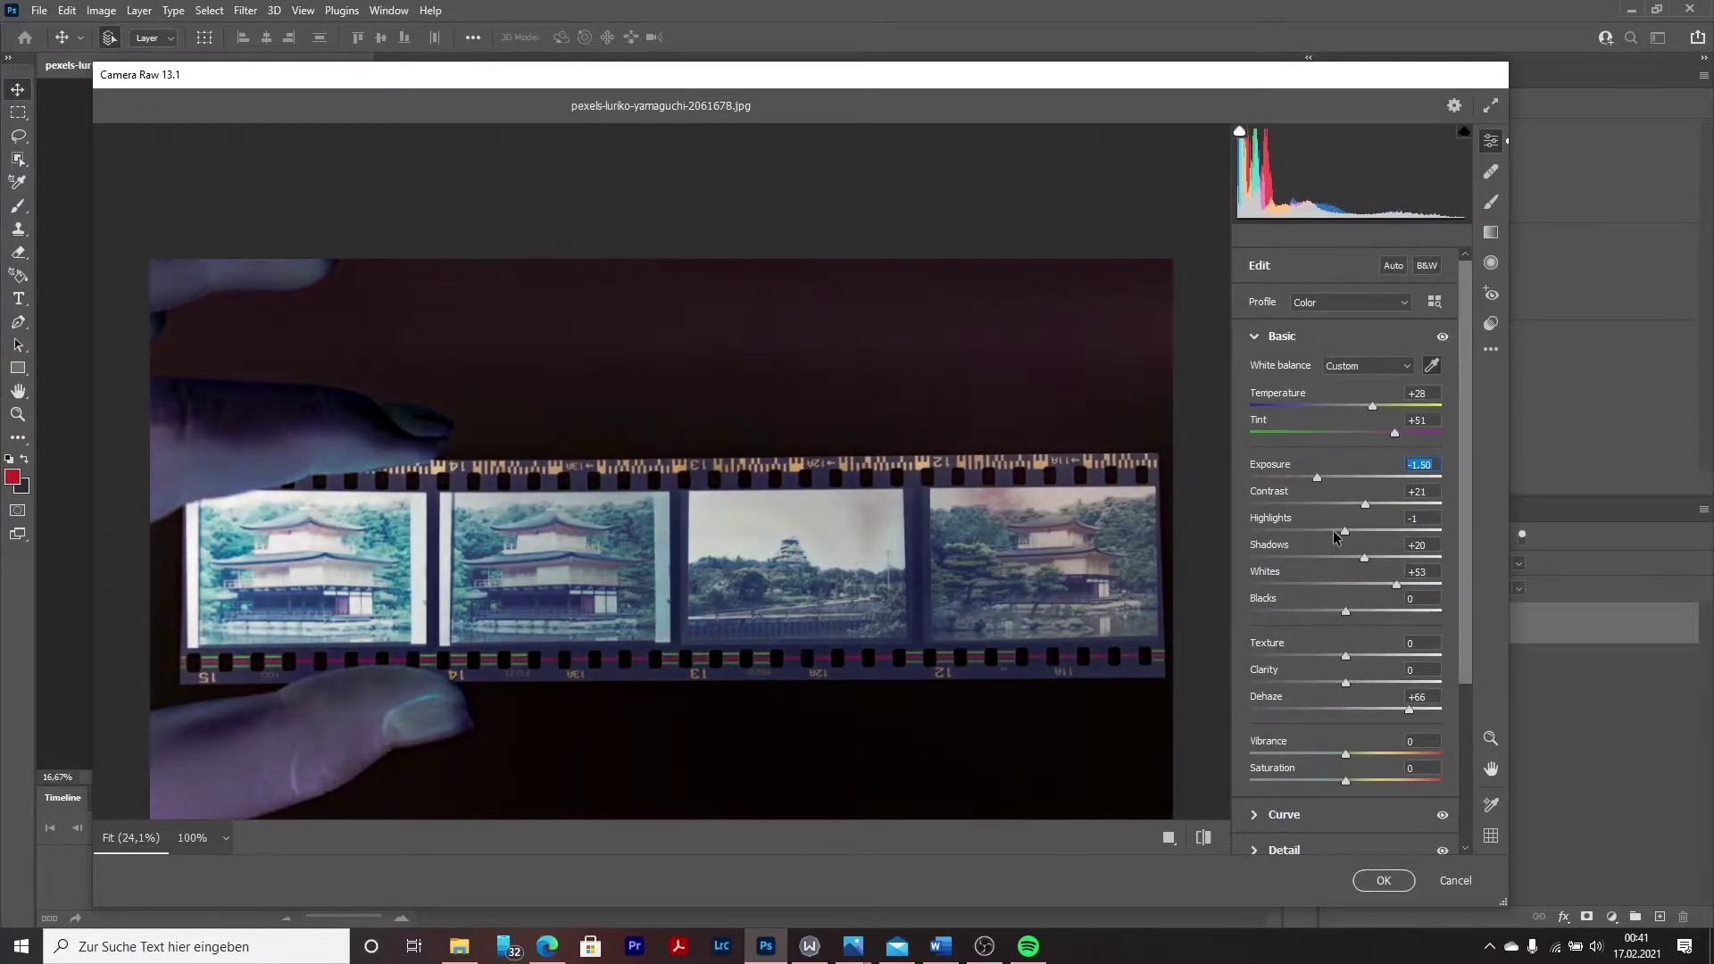
{"action": "scroll", "coordinate": [1314, 544], "scroll_direction": "down", "scroll_amount": 3}
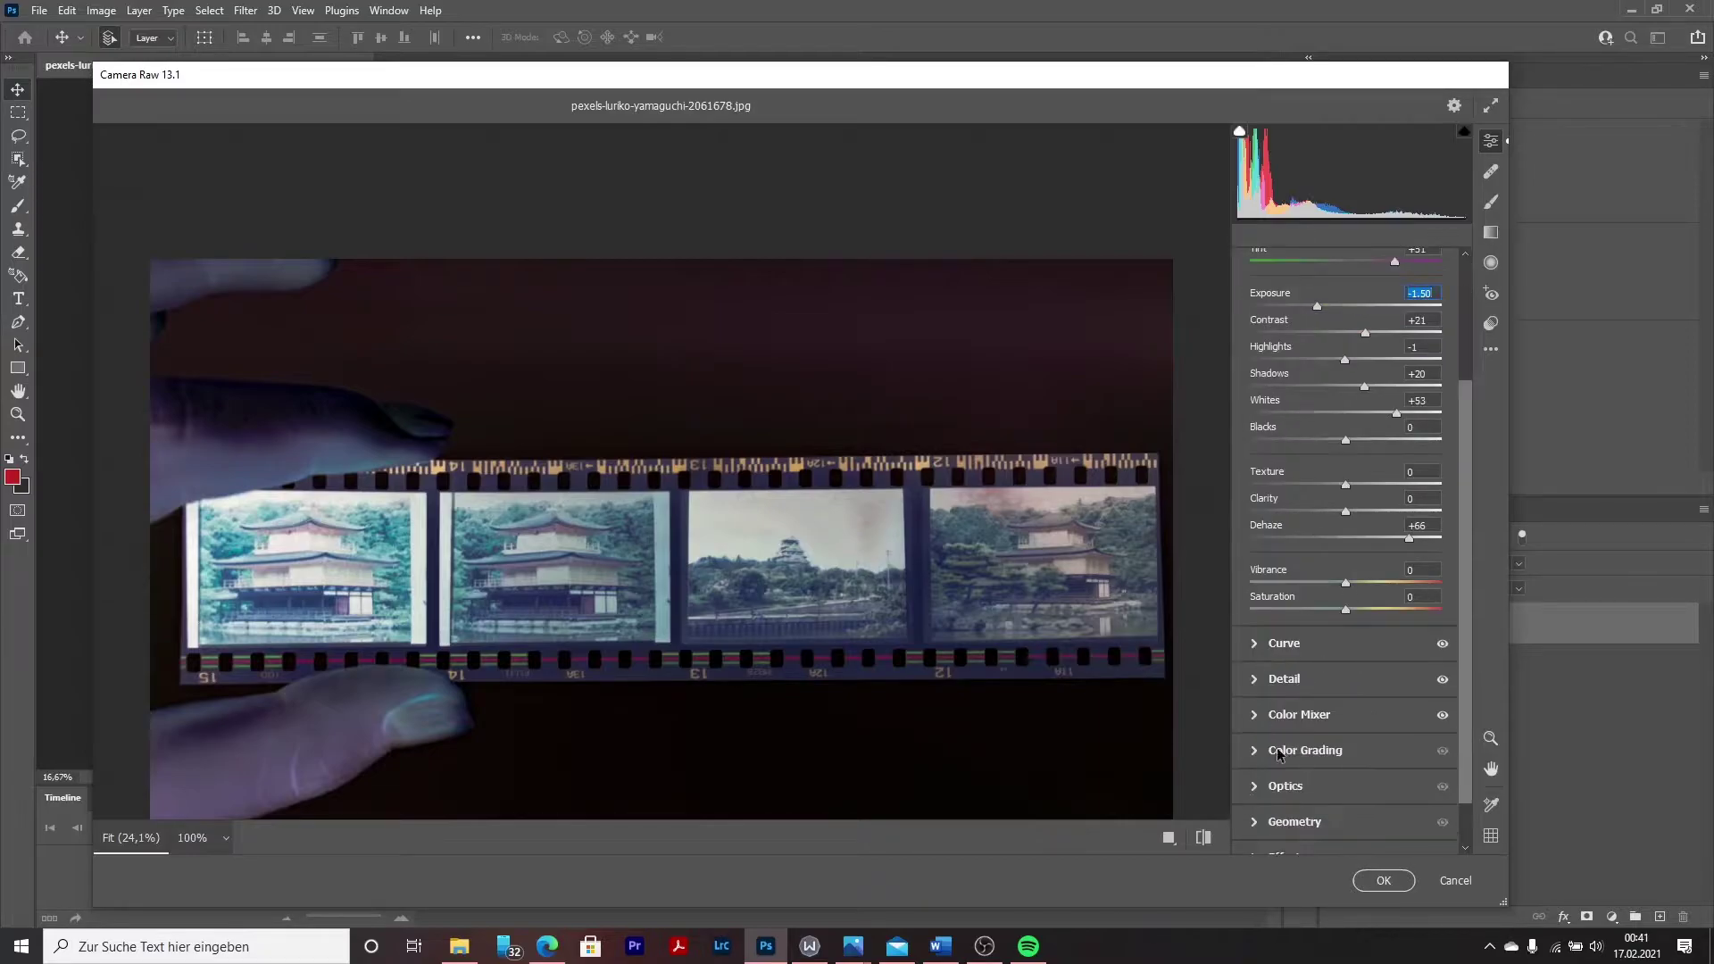
{"action": "scroll", "coordinate": [1271, 589], "scroll_direction": "down", "scroll_amount": 3}
{"action": "left_click_drag", "start_coordinate": [1345, 426], "coordinate": [1351, 454]}
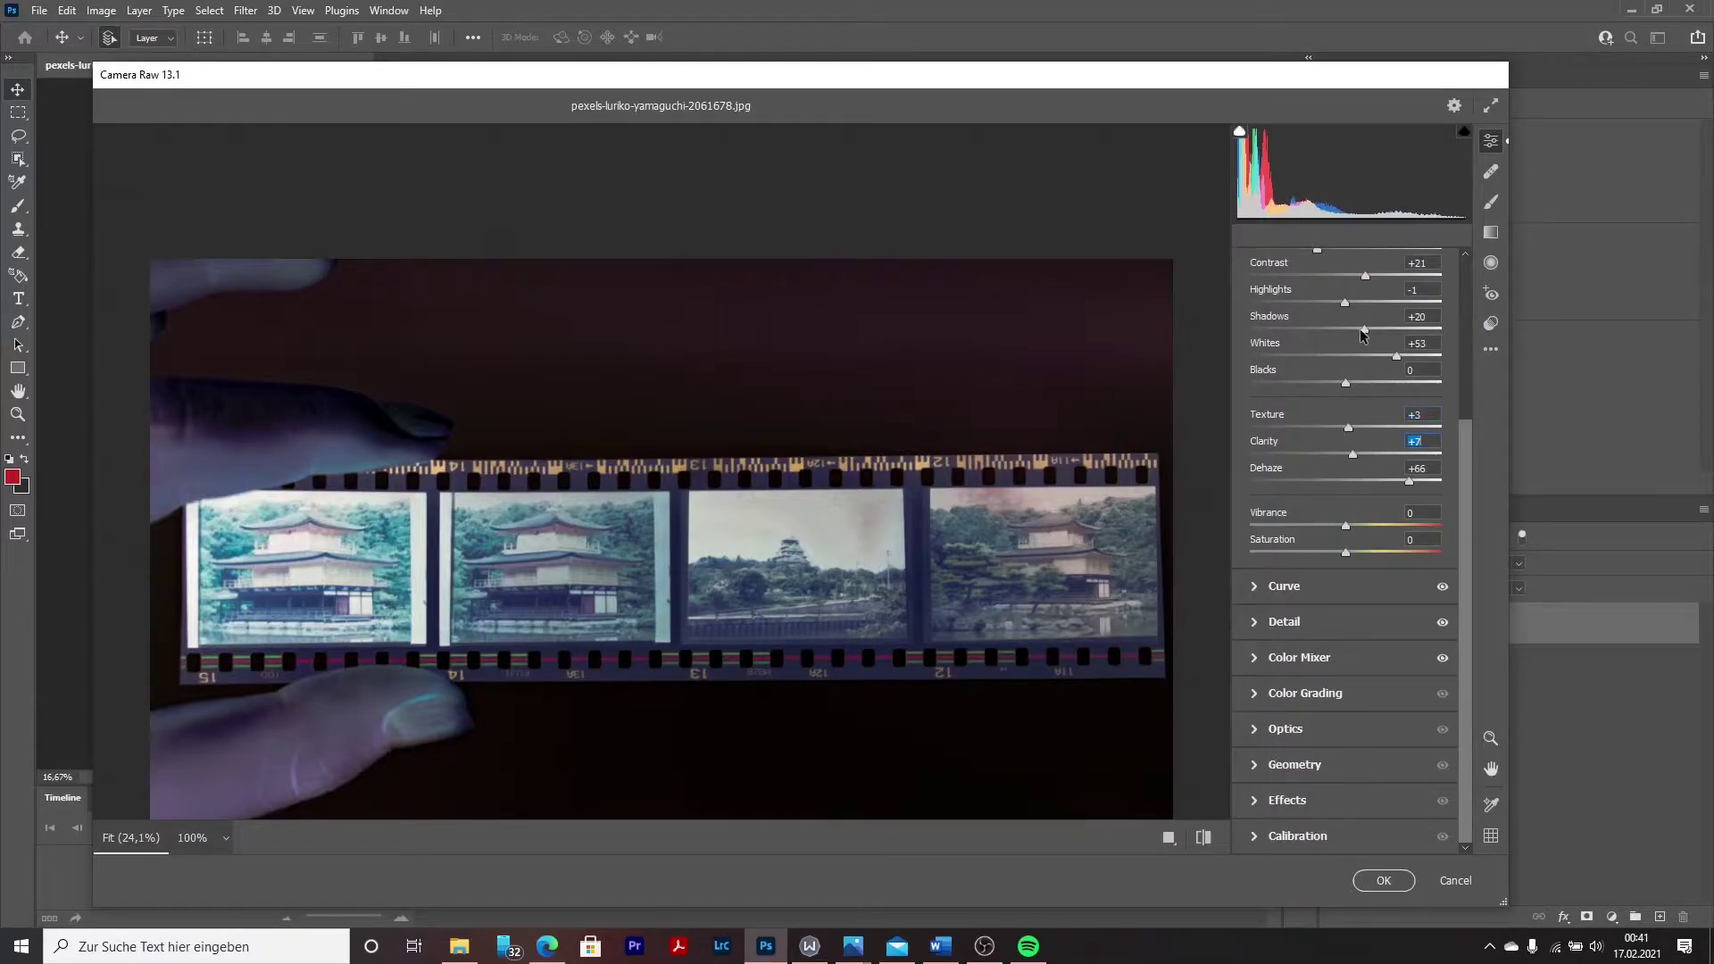
{"action": "left_click_drag", "start_coordinate": [1364, 328], "coordinate": [1376, 329]}
Lower the blue saturation to -21 in the Color Mixer.
{"action": "left_click", "coordinate": [1255, 657]}
{"action": "mouse_move", "coordinate": [1346, 569]}
{"action": "left_mouse_down"}
{"action": "mouse_move", "coordinate": [1325, 567]}
{"action": "mouse_move", "coordinate": [1349, 595]}
{"action": "left_mouse_up"}
{"action": "left_click", "coordinate": [1382, 501]}
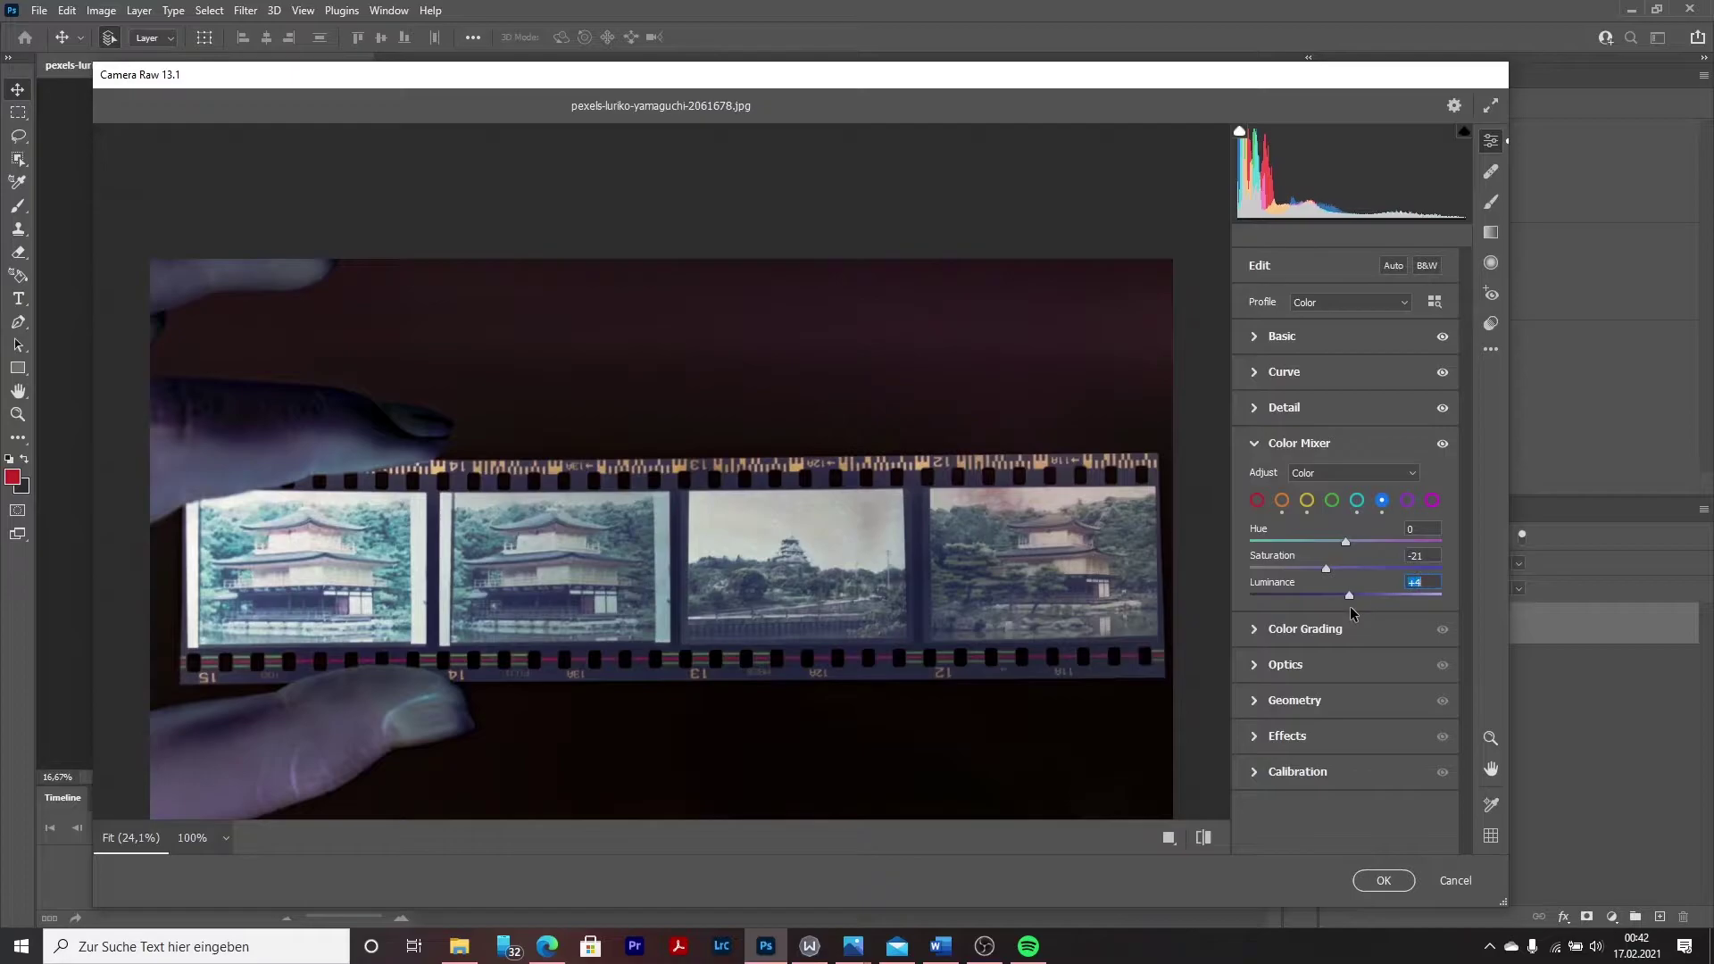
Apply the Camera Raw edits to the image and bring up the adjustment layer list.
{"action": "left_click", "coordinate": [1382, 881]}
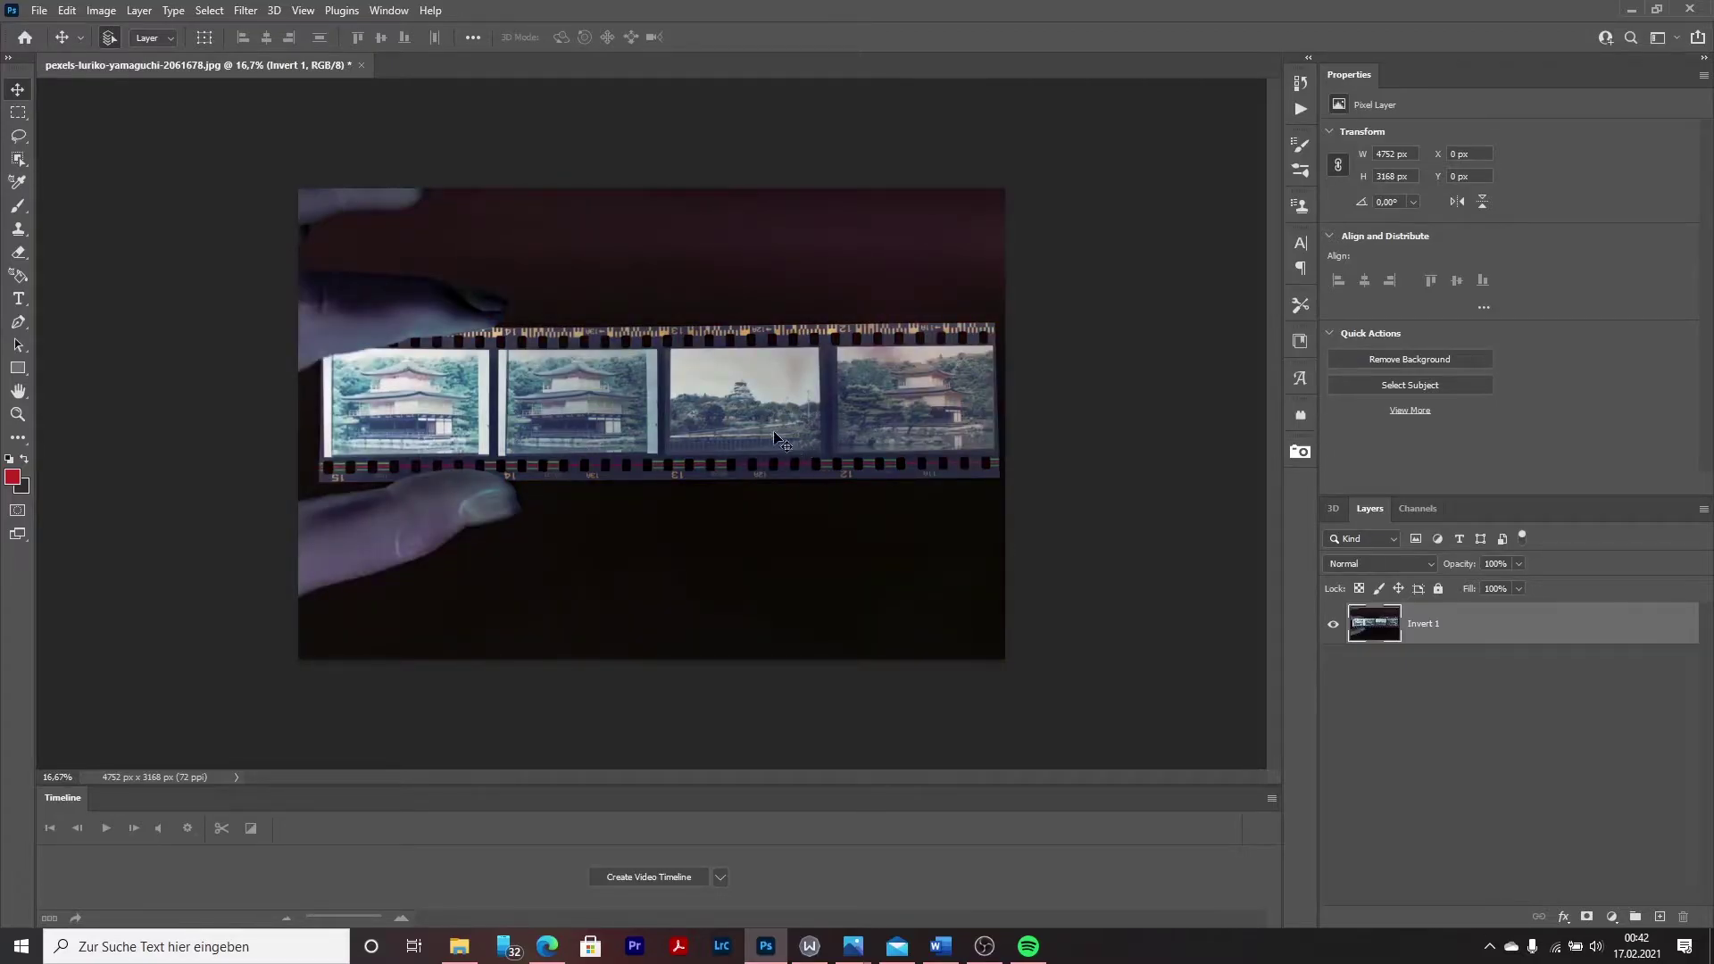
{"action": "left_click", "coordinate": [1611, 918]}
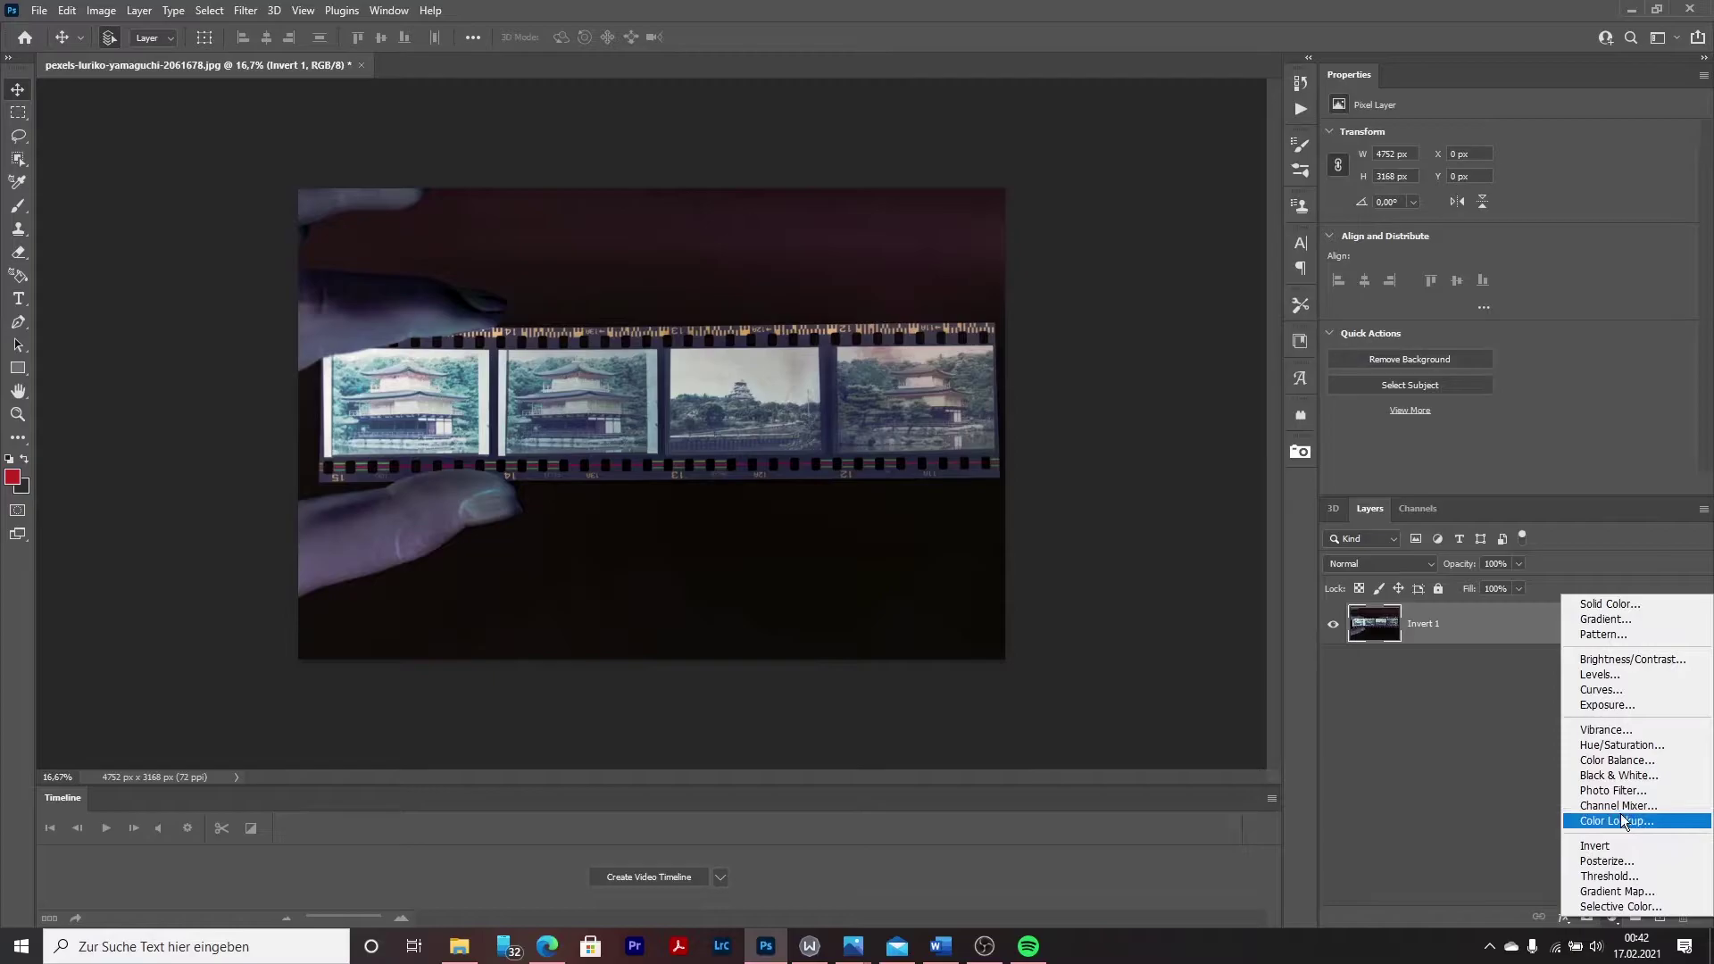
Add a Curves layer with a gentle S-curve: lifted shadows, slightly lowered midtones and highlights.
{"action": "left_click", "coordinate": [1620, 693]}
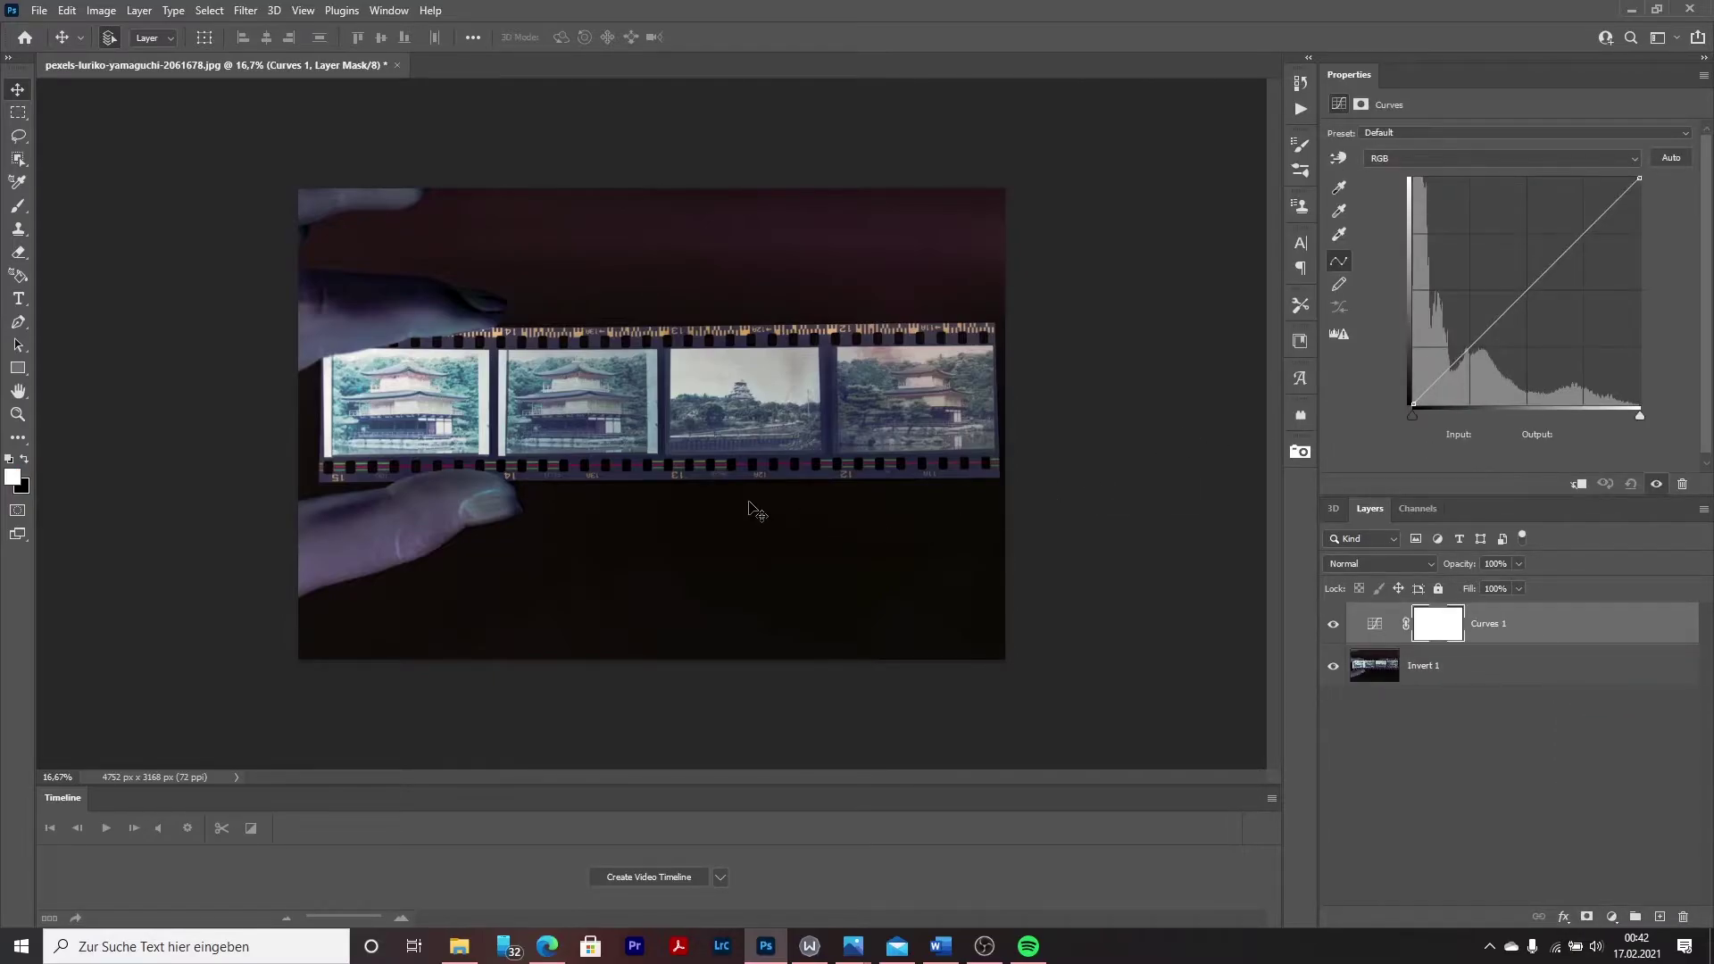
{"action": "scroll", "coordinate": [751, 508], "scroll_direction": "up", "scroll_amount": 1}
{"action": "scroll", "coordinate": [761, 443], "scroll_direction": "up", "scroll_amount": 1}
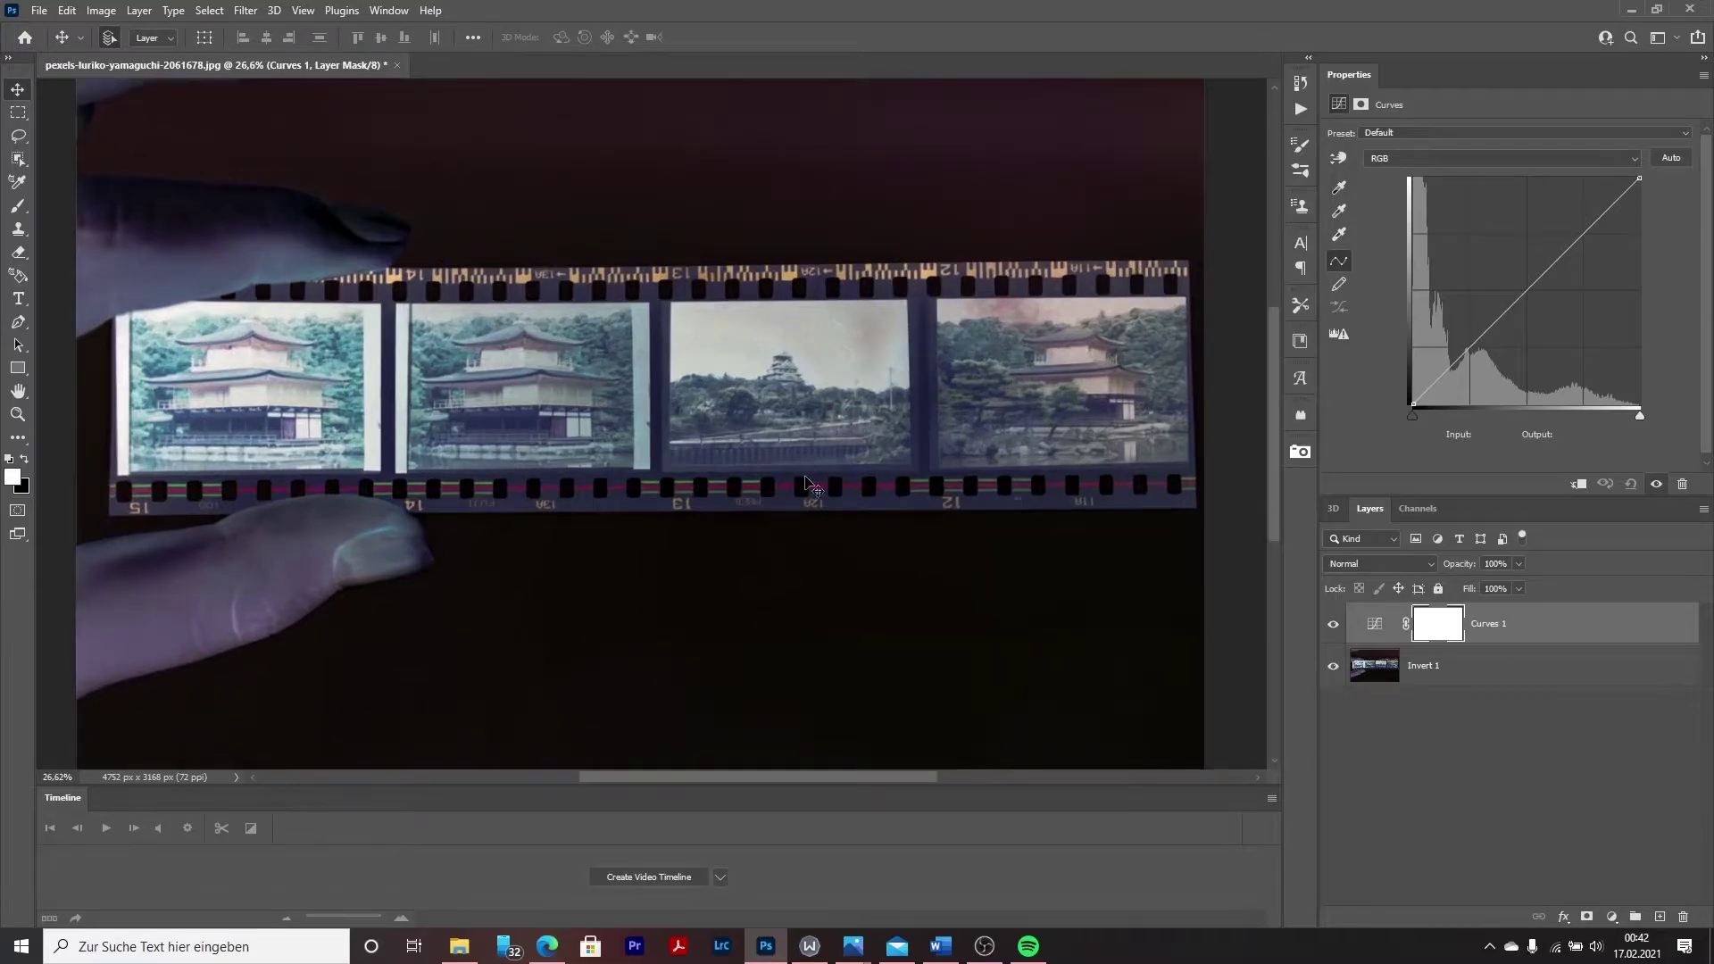
{"action": "left_click_drag", "start_coordinate": [1450, 365], "coordinate": [1449, 359]}
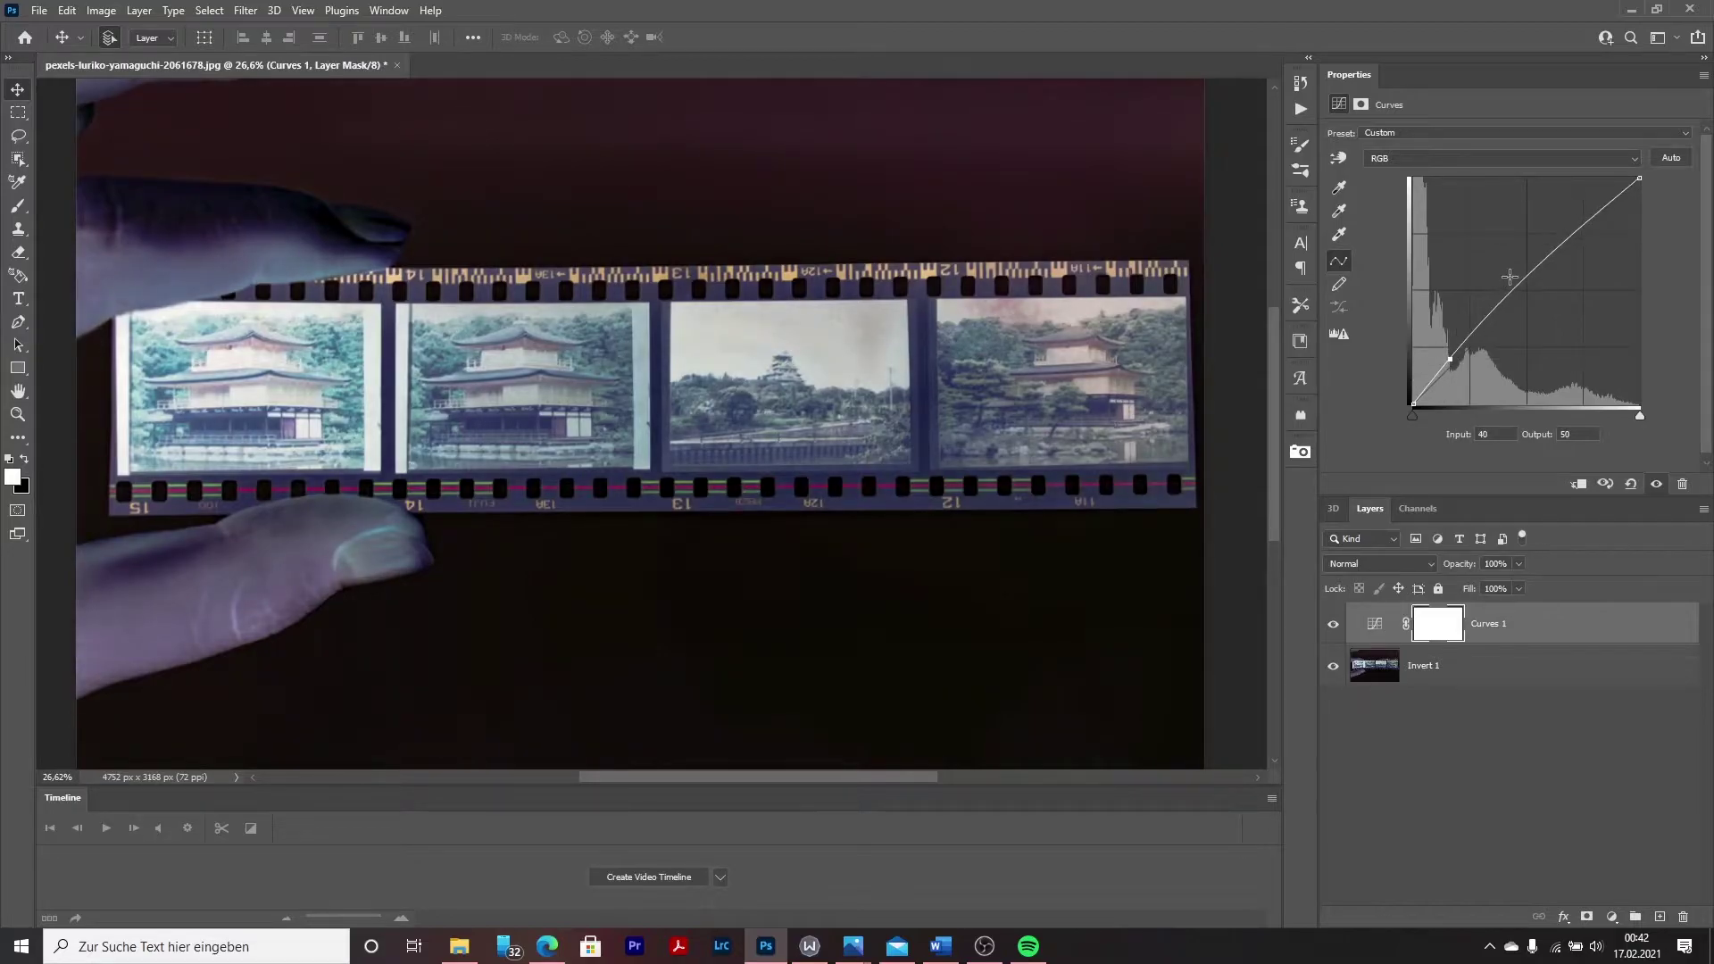
{"action": "left_click_drag", "start_coordinate": [1522, 280], "coordinate": [1539, 285]}
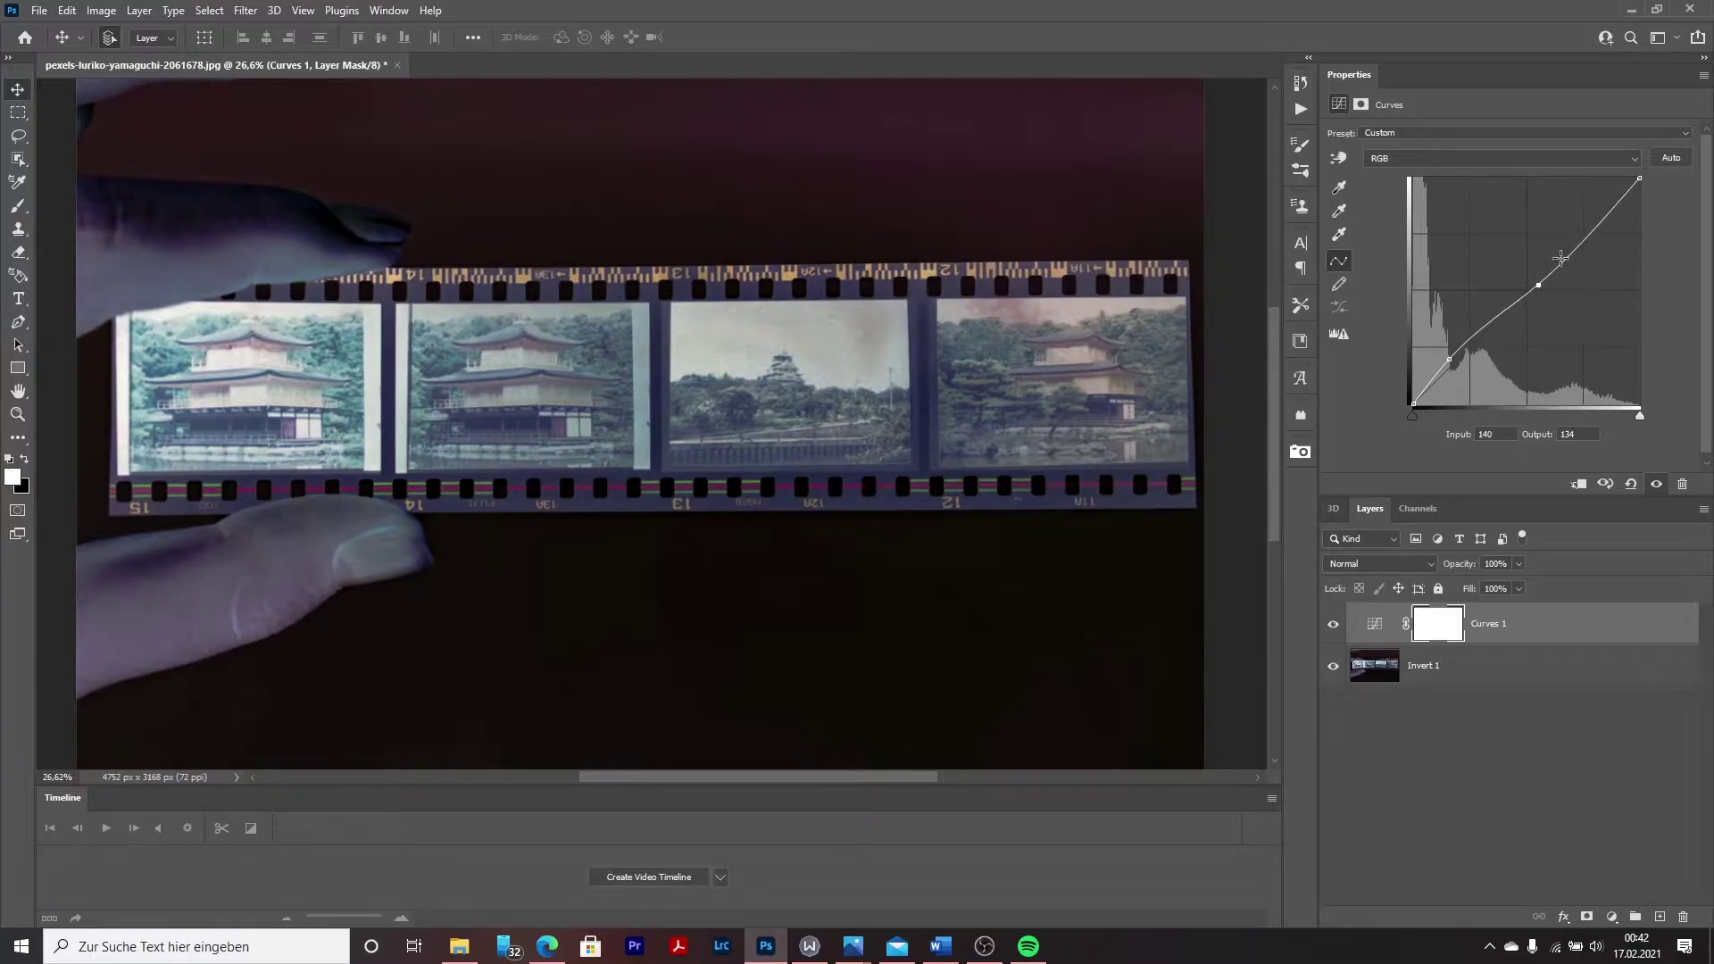
{"action": "left_click_drag", "start_coordinate": [1596, 227], "coordinate": [1595, 228]}
Nudge the Green channel curve in shadows and midtones to shift the colour tint.
{"action": "left_click", "coordinate": [1441, 155]}
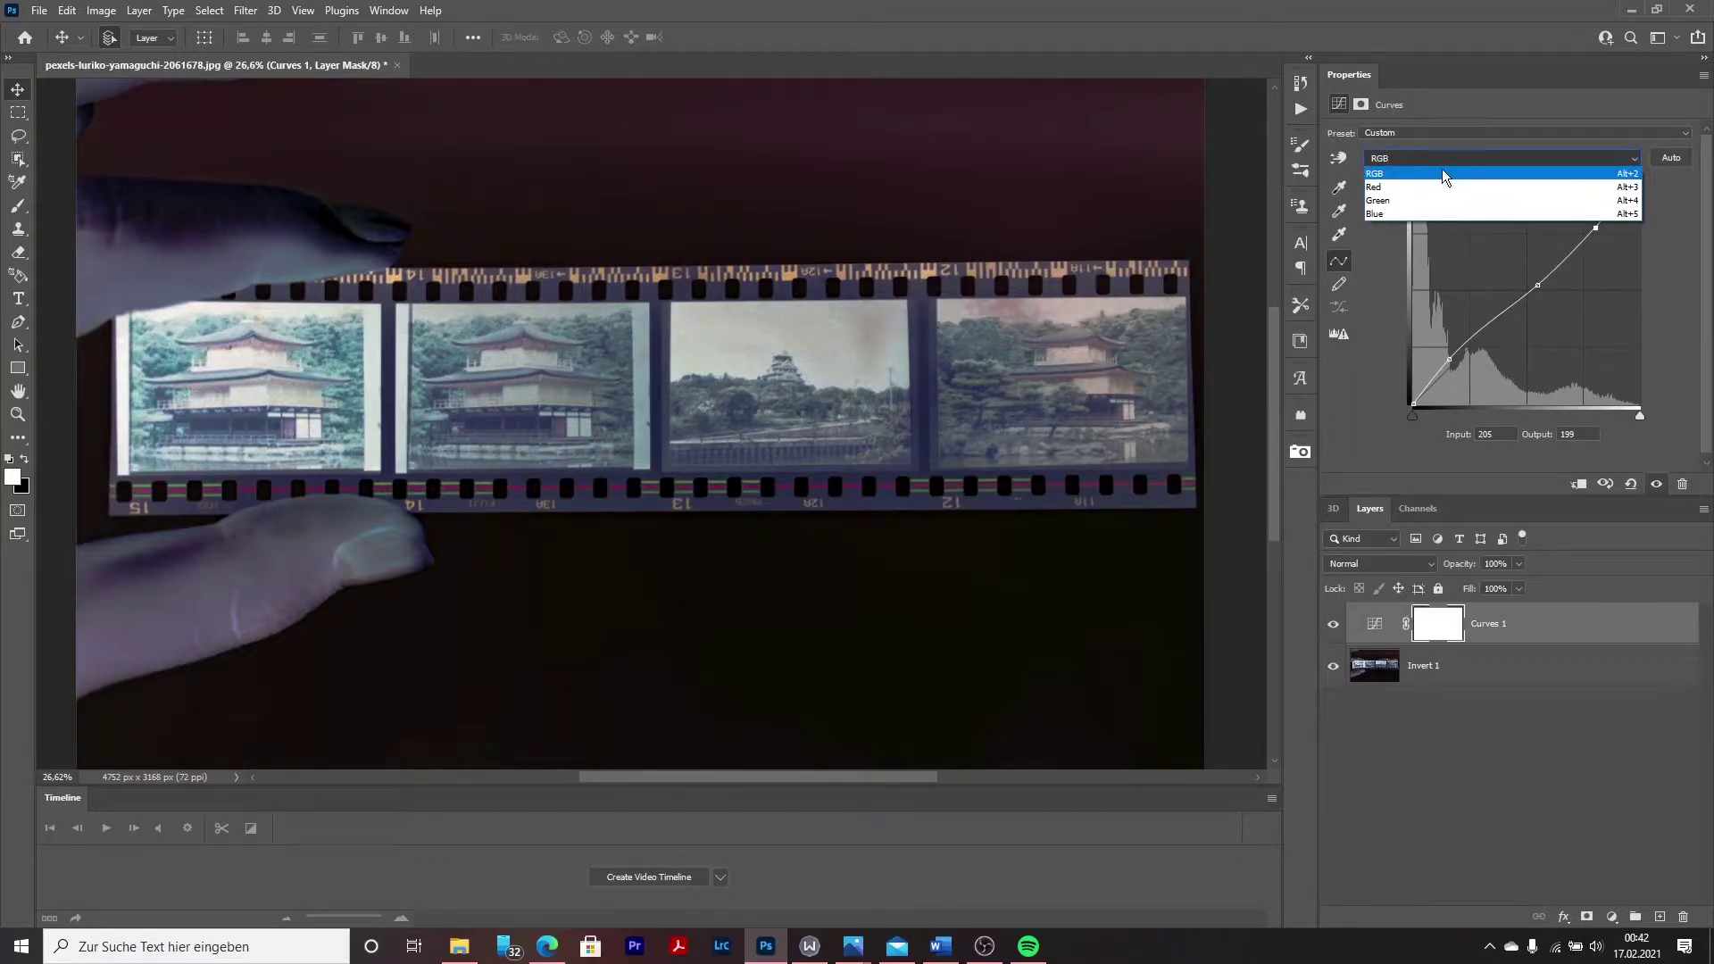
{"action": "left_click", "coordinate": [1443, 203]}
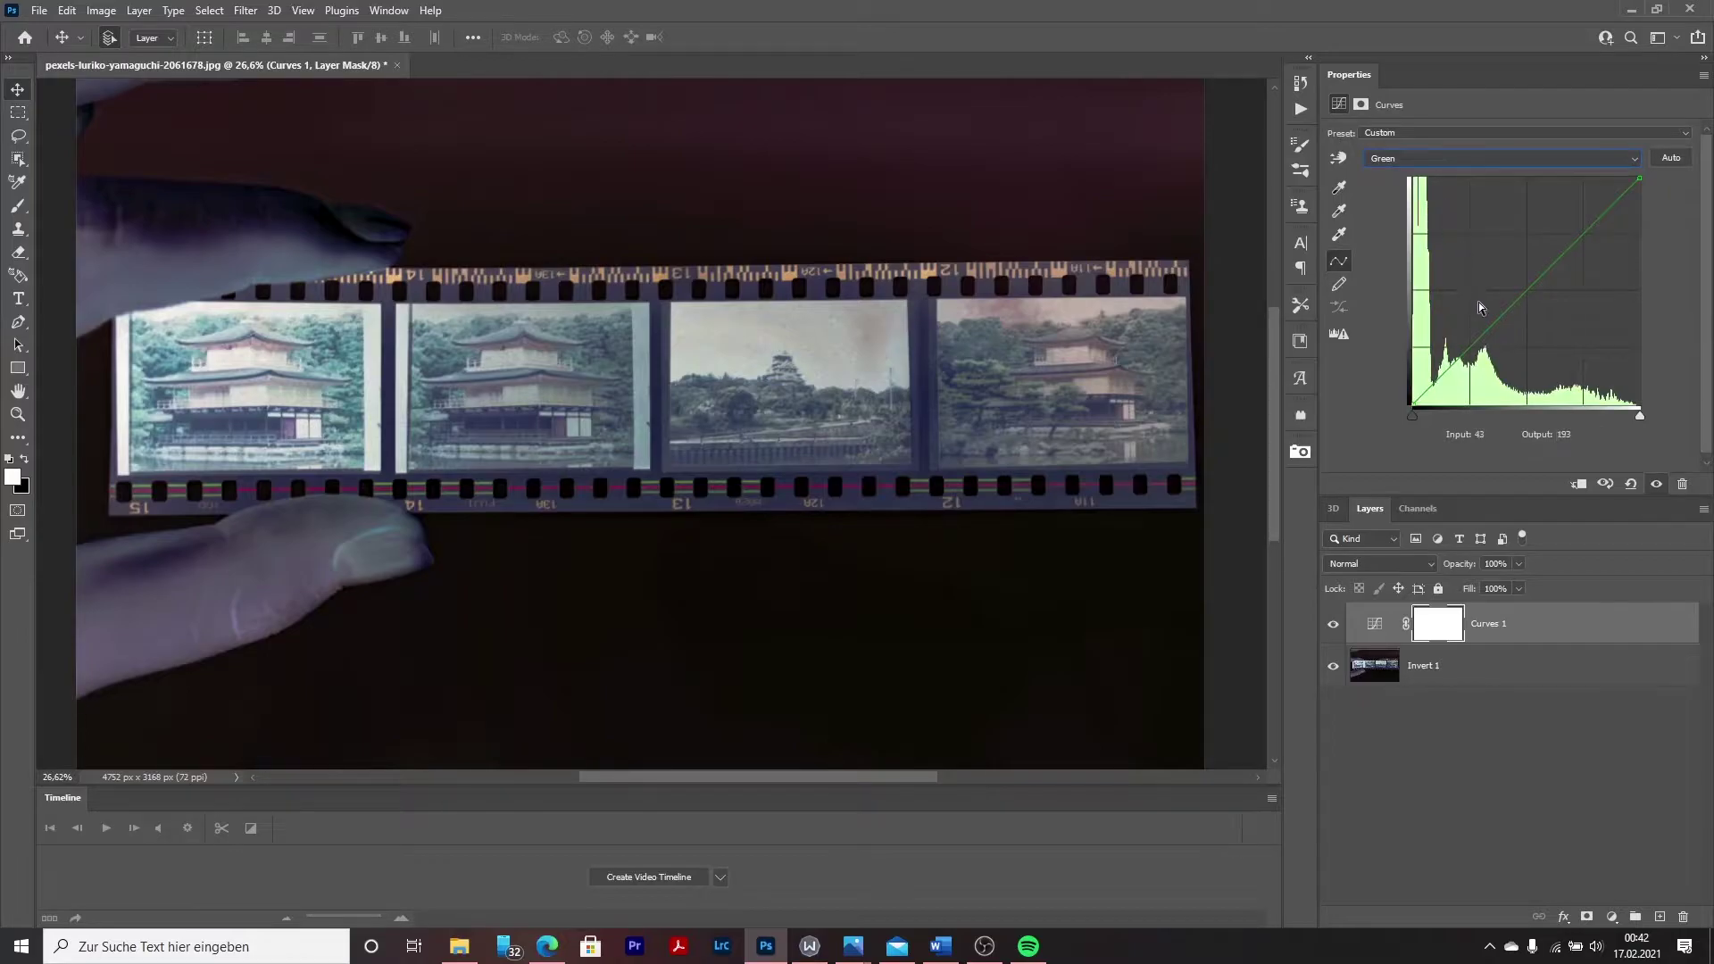
{"action": "left_click_drag", "start_coordinate": [1480, 336], "coordinate": [1479, 336]}
{"action": "left_click_drag", "start_coordinate": [1531, 284], "coordinate": [1528, 291]}
{"action": "left_click", "coordinate": [1614, 918]}
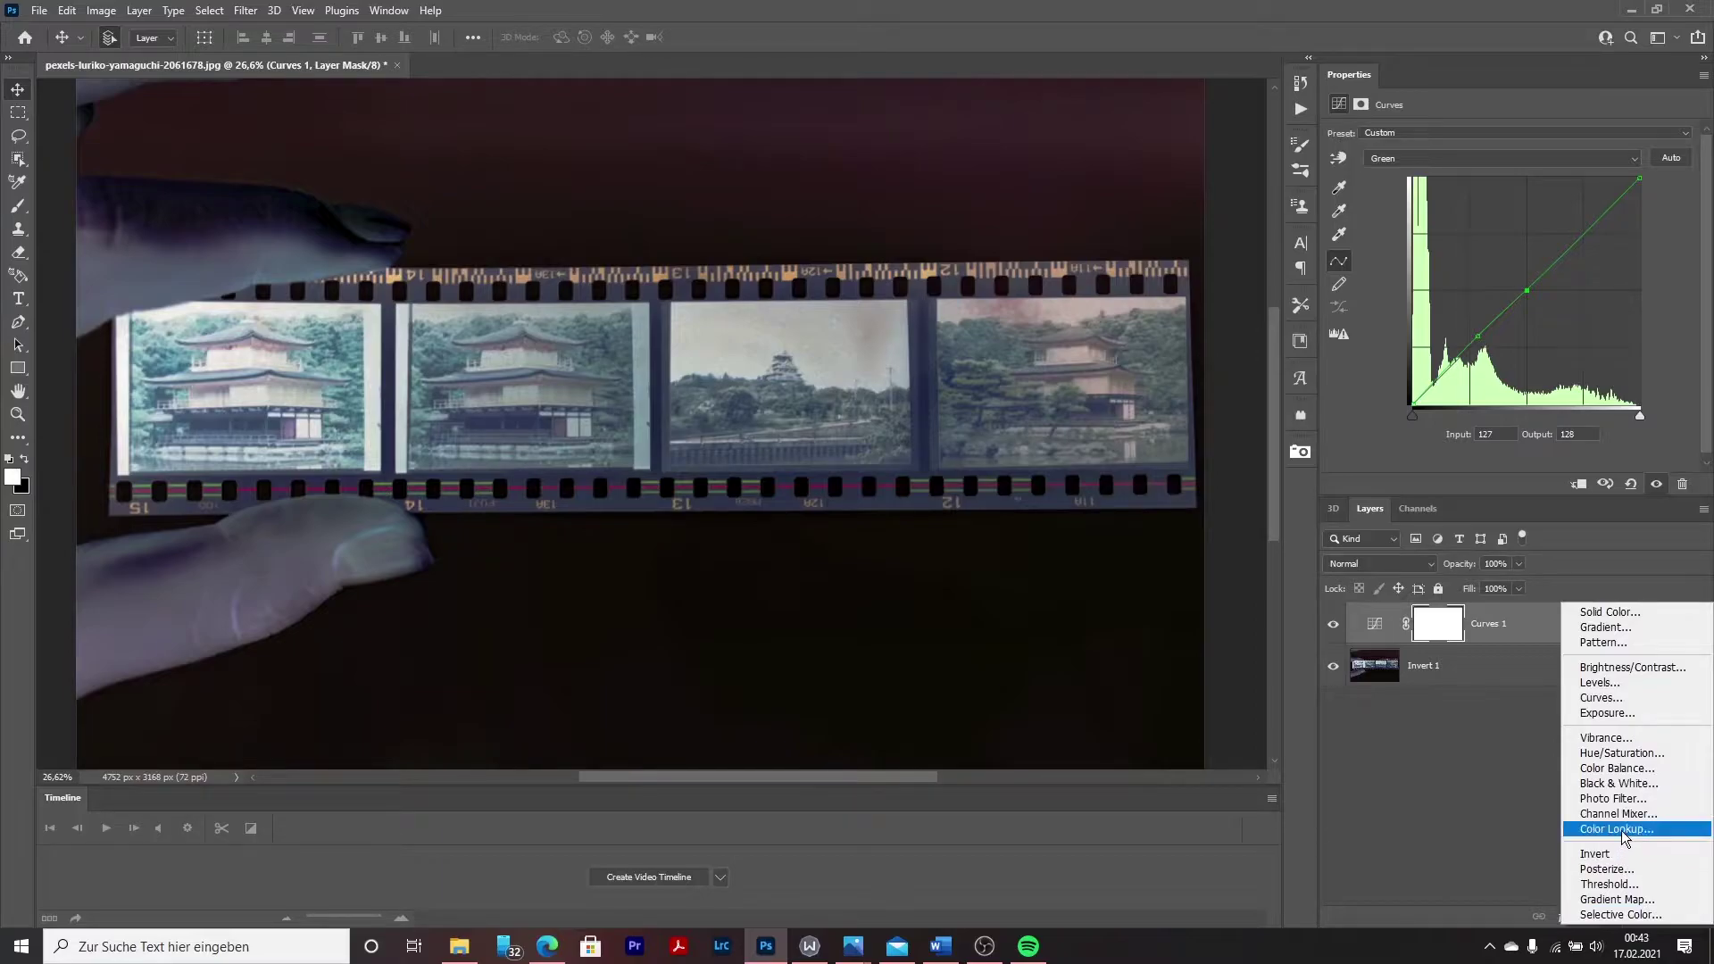
Add a Hue/Saturation layer, slightly boost greens and reduce red saturation.
{"action": "left_click", "coordinate": [1621, 754]}
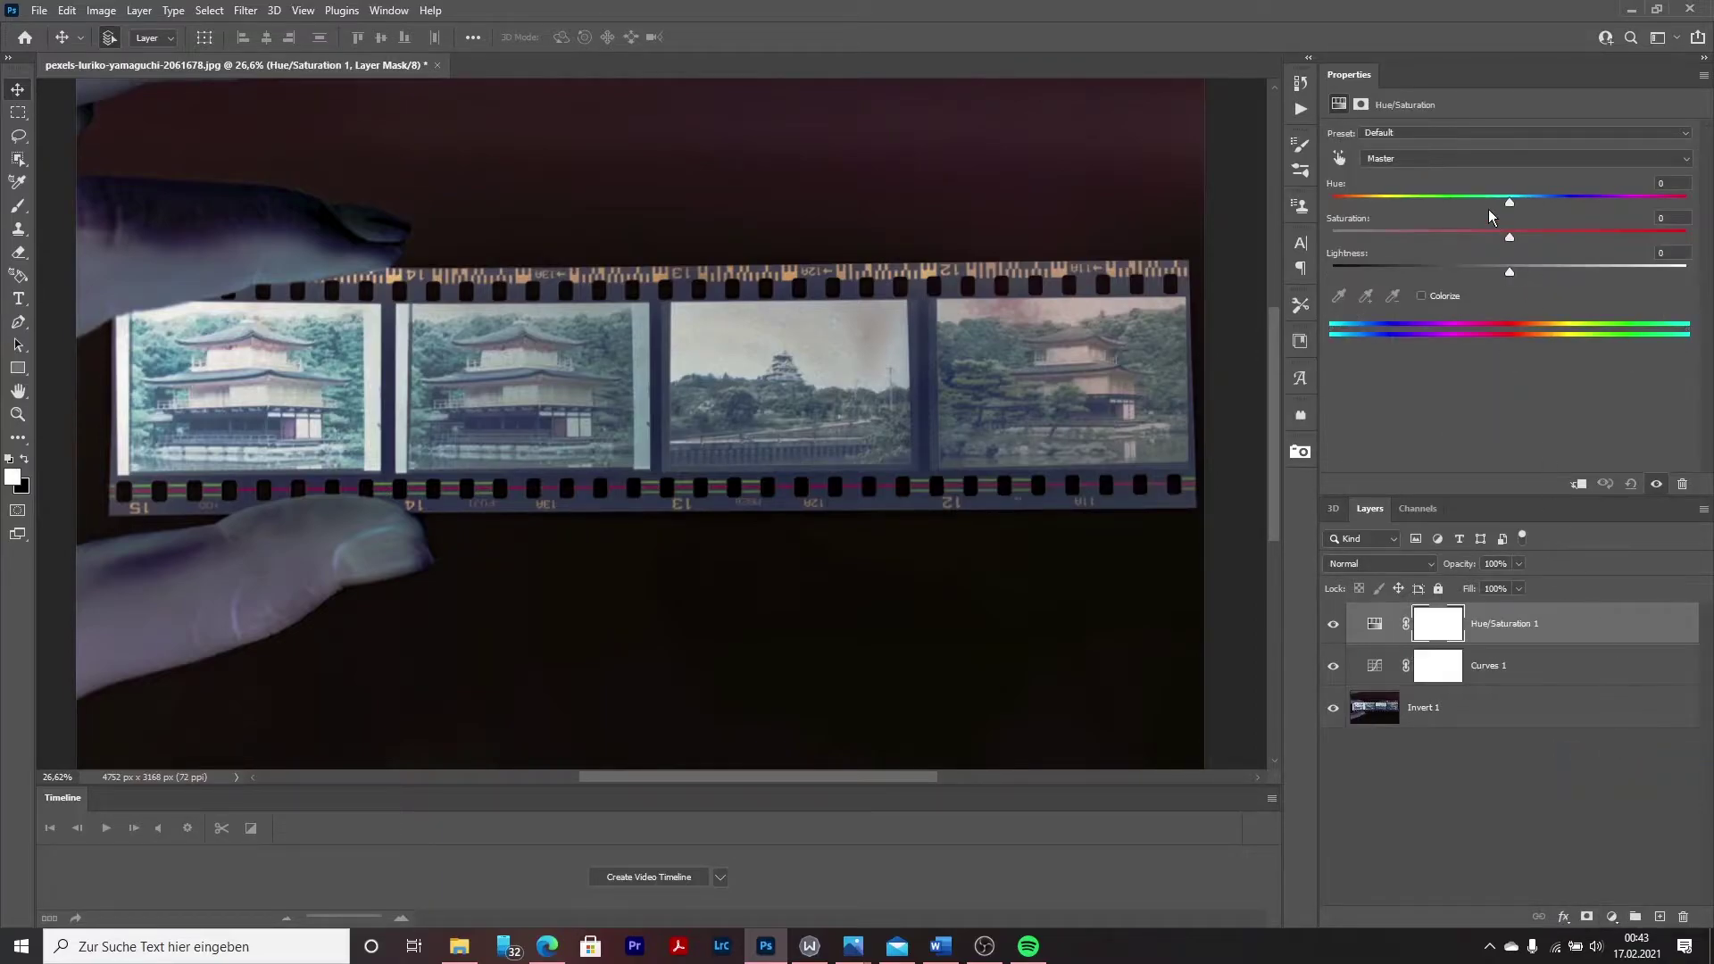
{"action": "left_click", "coordinate": [1527, 159]}
{"action": "left_click", "coordinate": [1451, 221]}
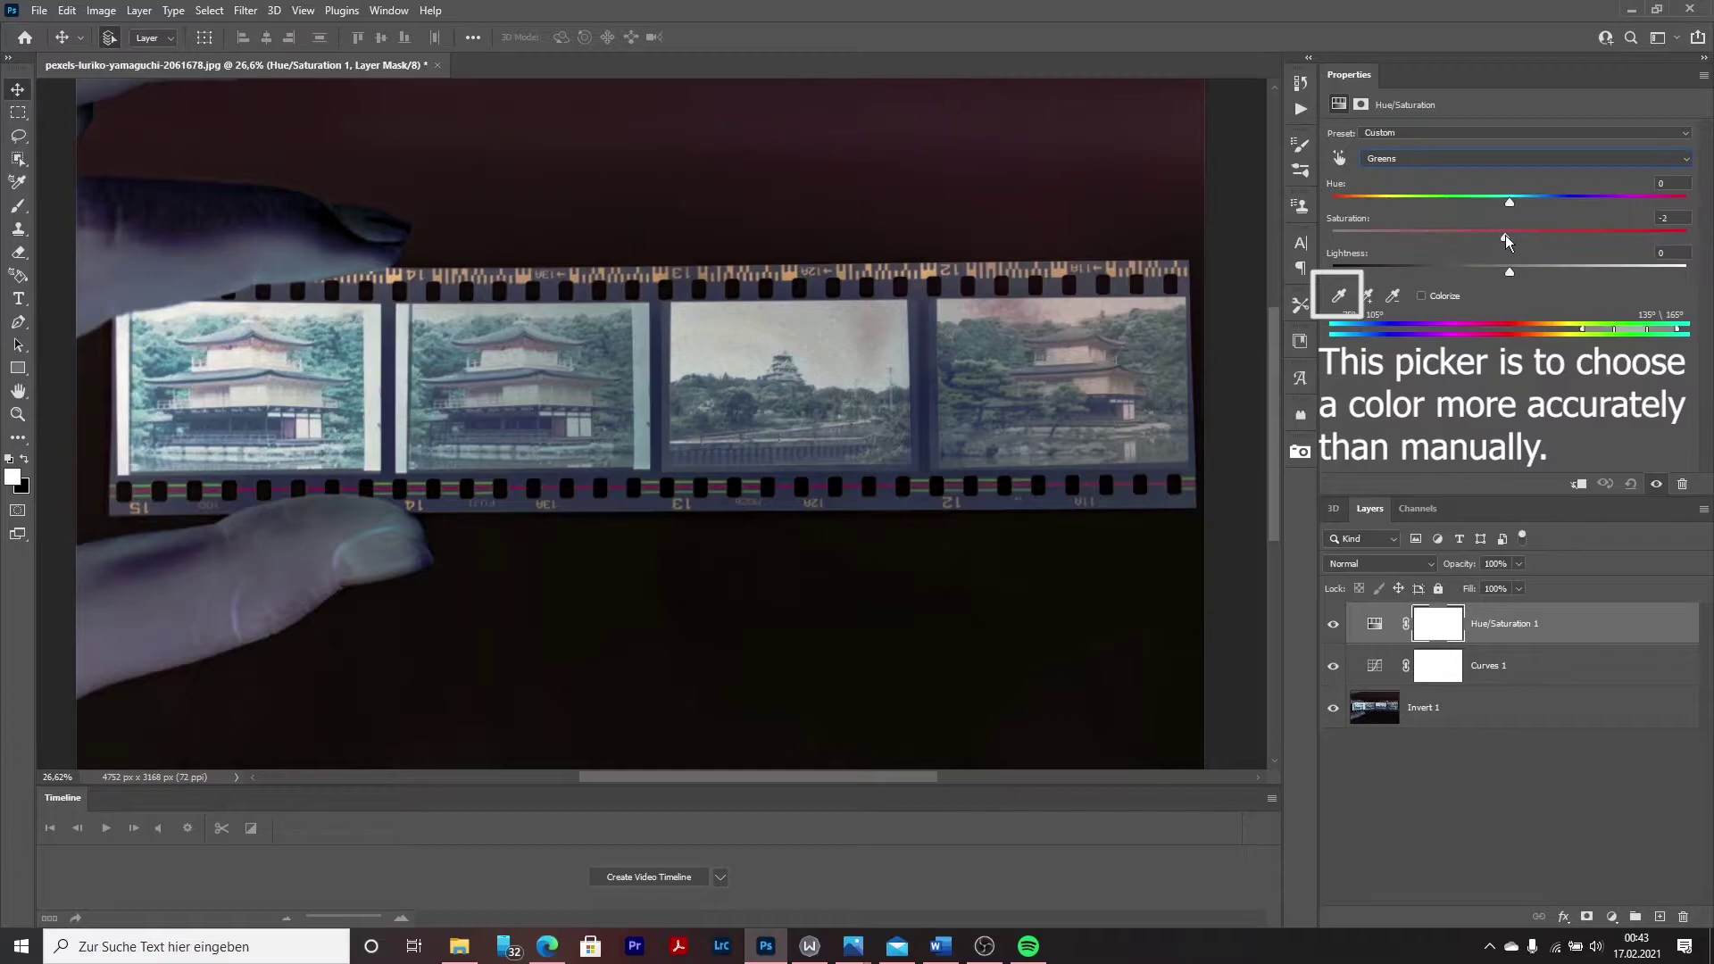
{"action": "left_click_drag", "start_coordinate": [1508, 236], "coordinate": [1518, 235]}
{"action": "left_click", "coordinate": [1461, 160]}
{"action": "left_click", "coordinate": [1439, 208]}
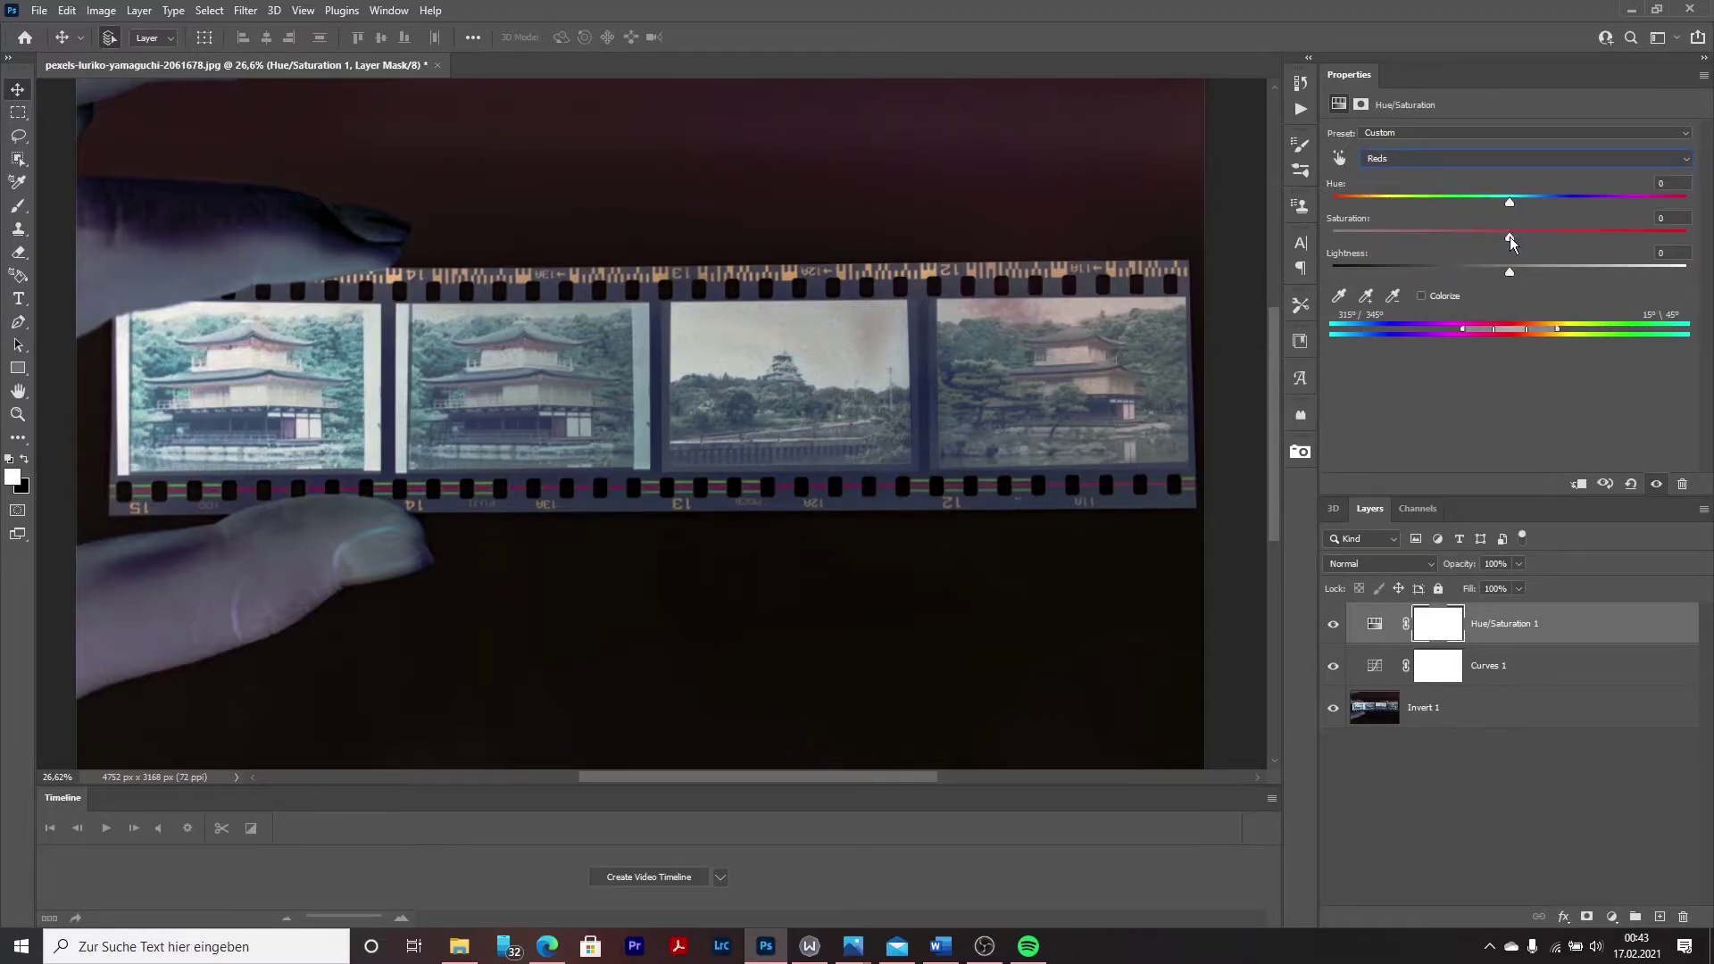
{"action": "mouse_move", "coordinate": [1509, 236]}
{"action": "left_mouse_down"}
{"action": "mouse_move", "coordinate": [1461, 238]}
{"action": "mouse_move", "coordinate": [1489, 238]}
{"action": "left_mouse_up"}
Sample the magenta tones from the photo and tweak their lightness and saturation.
{"action": "left_click", "coordinate": [1339, 296]}
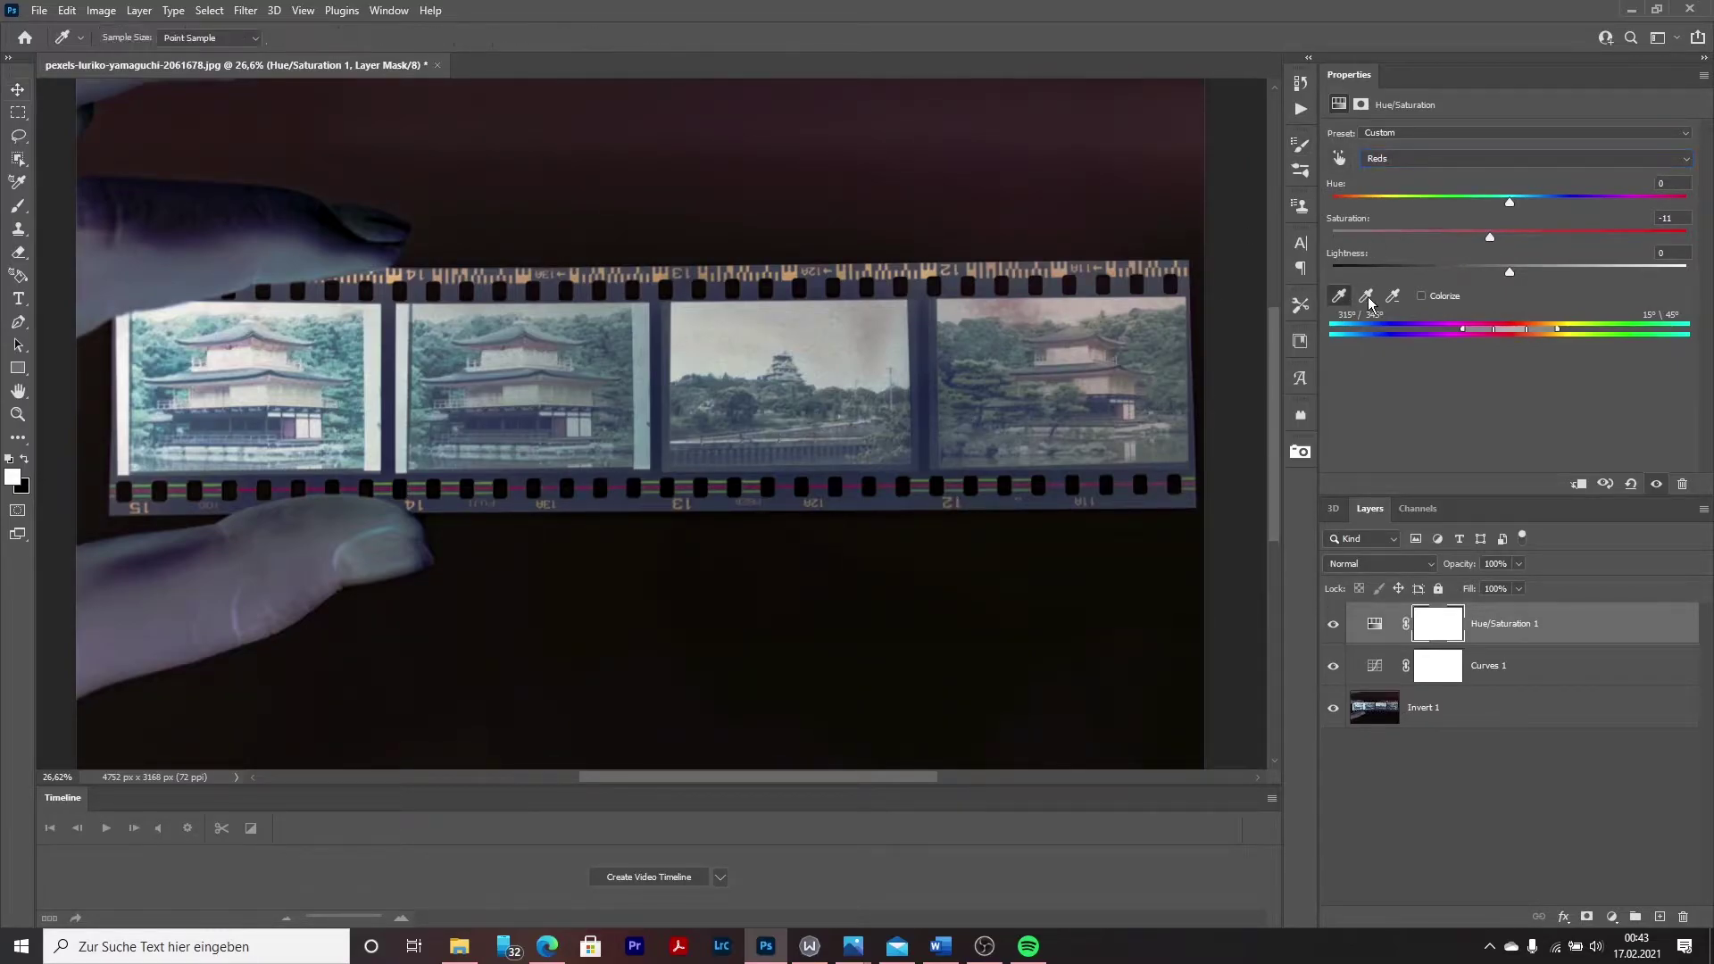
{"action": "left_click", "coordinate": [512, 326]}
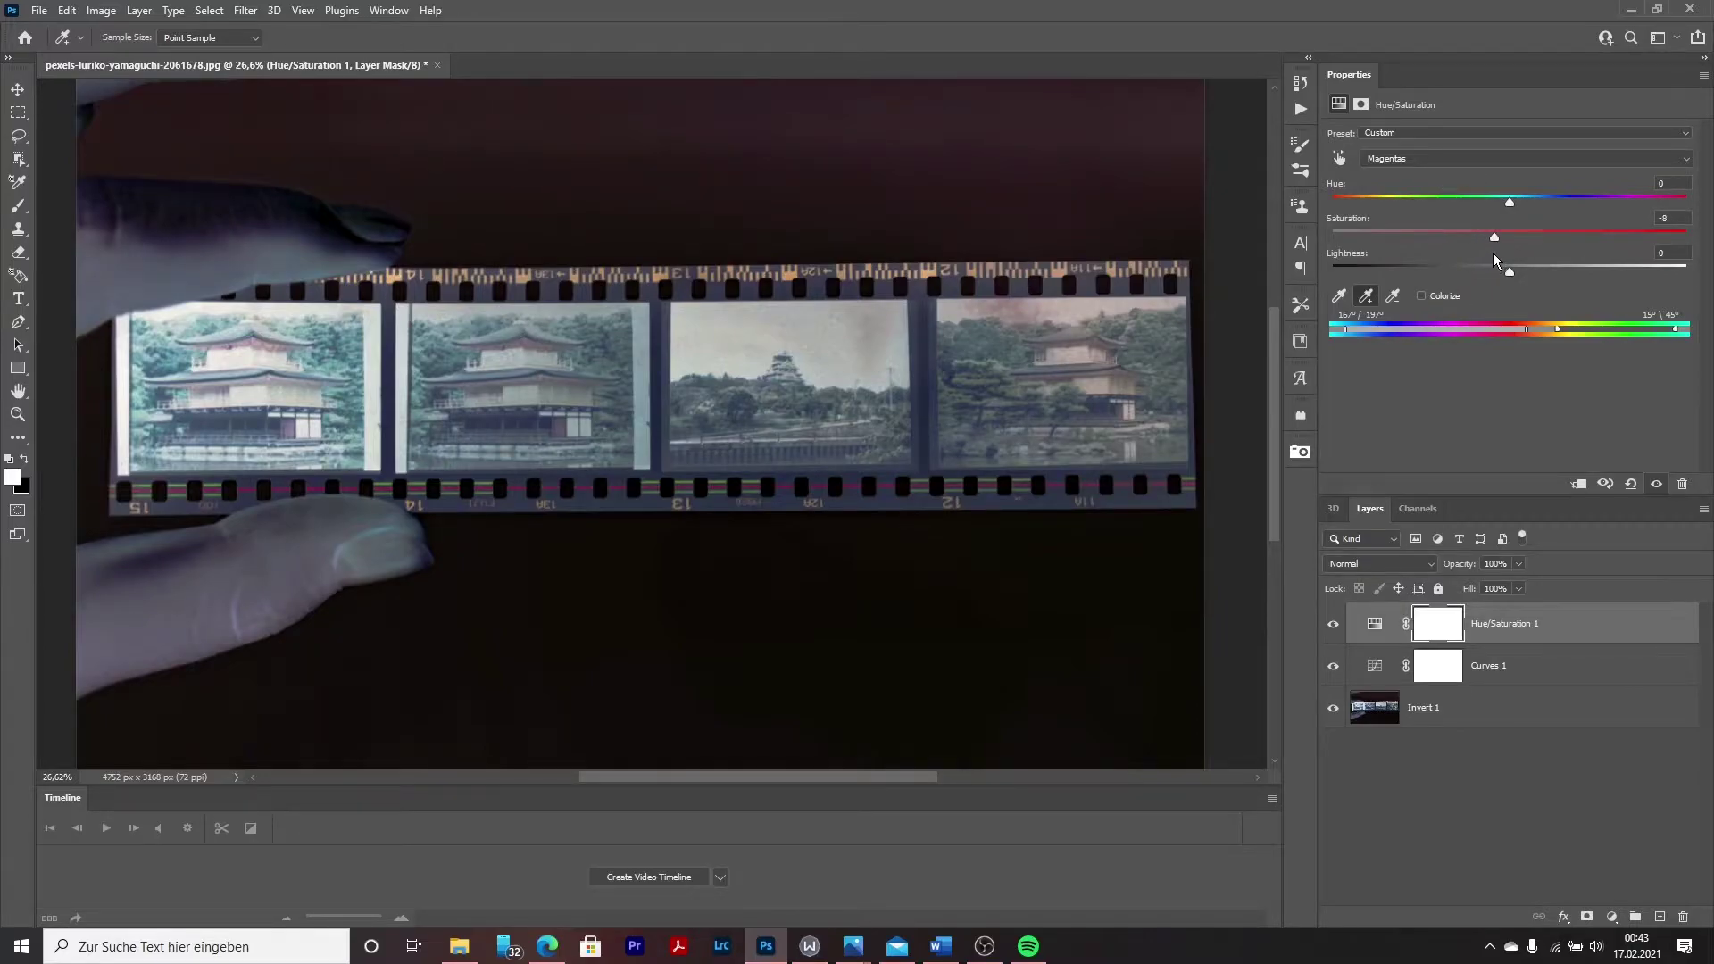
{"action": "left_click_drag", "start_coordinate": [1521, 273], "coordinate": [1555, 274]}
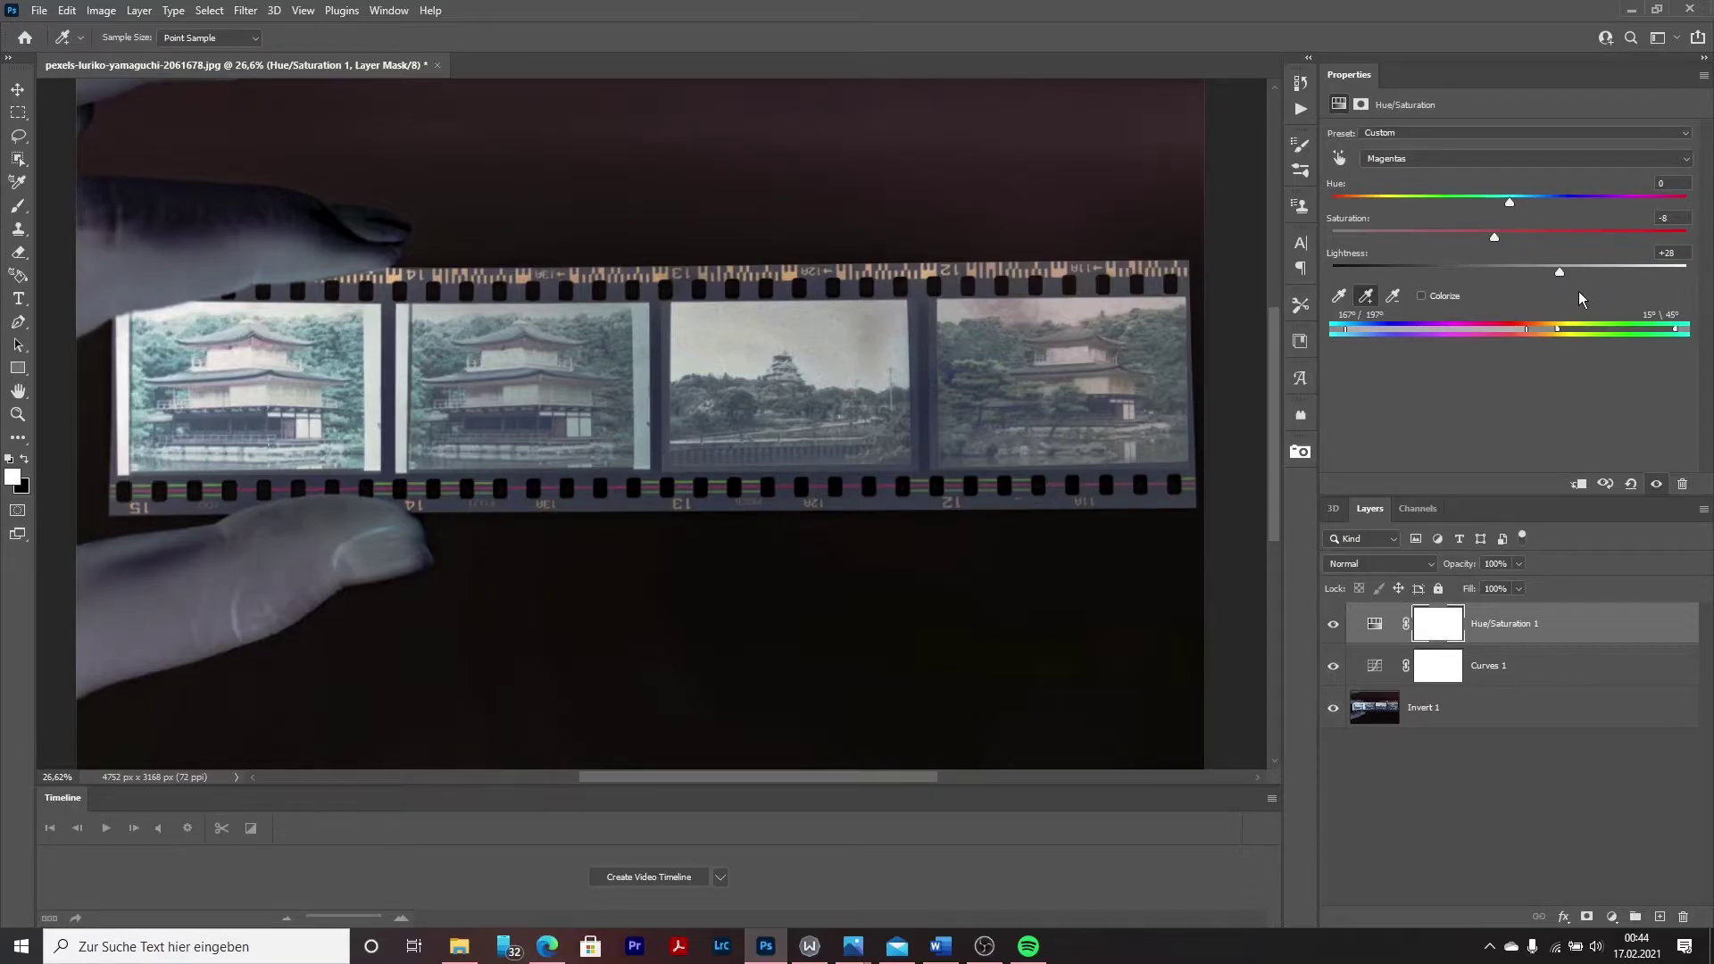
{"action": "left_click_drag", "start_coordinate": [1557, 274], "coordinate": [1532, 274]}
{"action": "left_click_drag", "start_coordinate": [1495, 238], "coordinate": [1506, 238]}
Sample the cyan tones and lower their saturation to -7.
{"action": "left_click", "coordinate": [1337, 297]}
{"action": "left_click", "coordinate": [326, 331]}
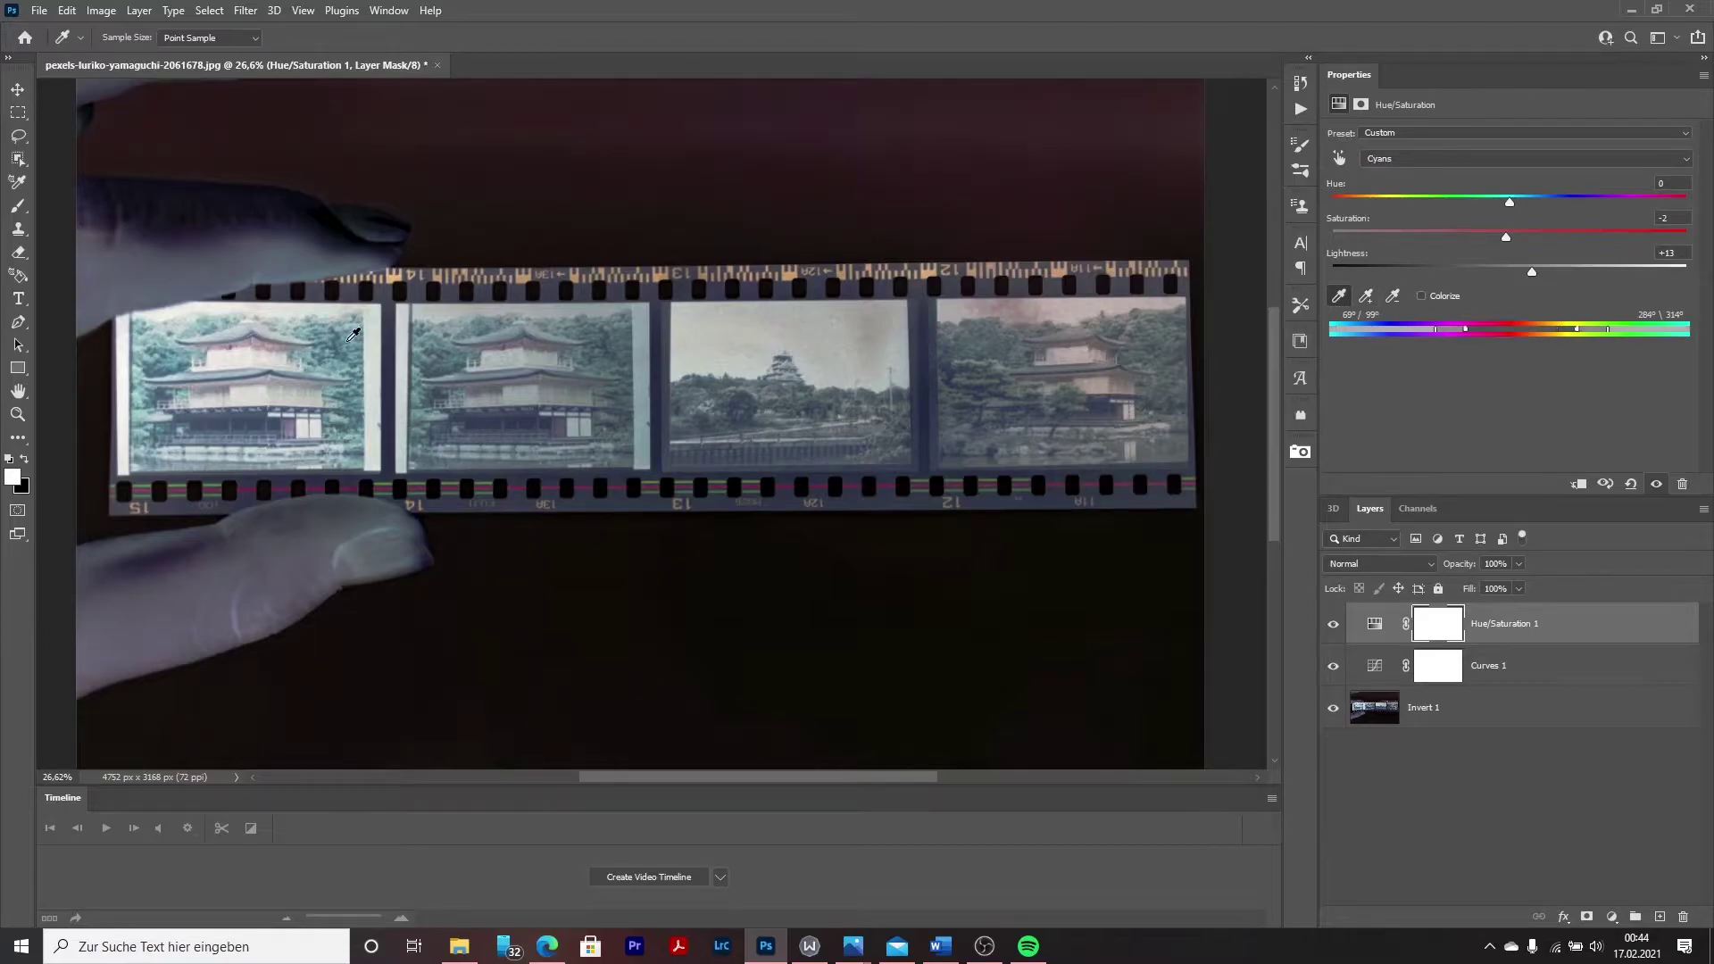
{"action": "left_click_drag", "start_coordinate": [1506, 238], "coordinate": [1488, 238]}
{"action": "left_click", "coordinate": [239, 327]}
{"action": "left_click_drag", "start_coordinate": [1490, 238], "coordinate": [1497, 238]}
Desaturate the reds to -67 and darken them to Lightness -16.
{"action": "left_click", "coordinate": [1027, 300]}
{"action": "left_click_drag", "start_coordinate": [1499, 237], "coordinate": [1398, 237]}
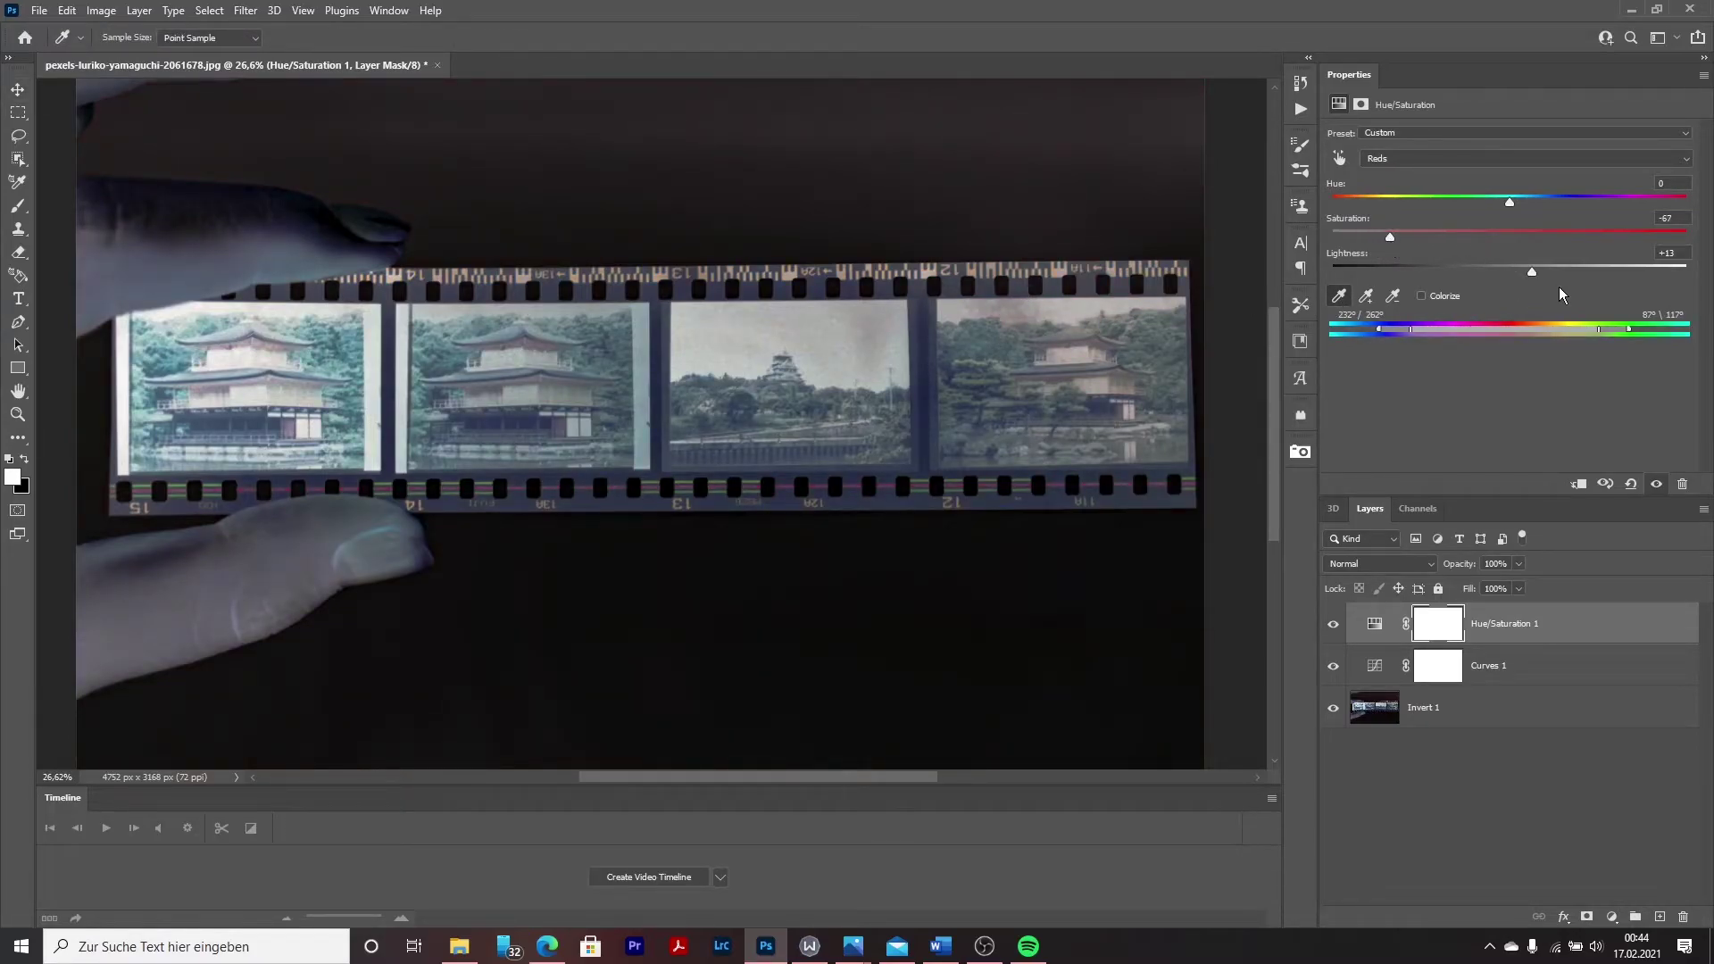
{"action": "left_click_drag", "start_coordinate": [1532, 274], "coordinate": [1480, 273]}
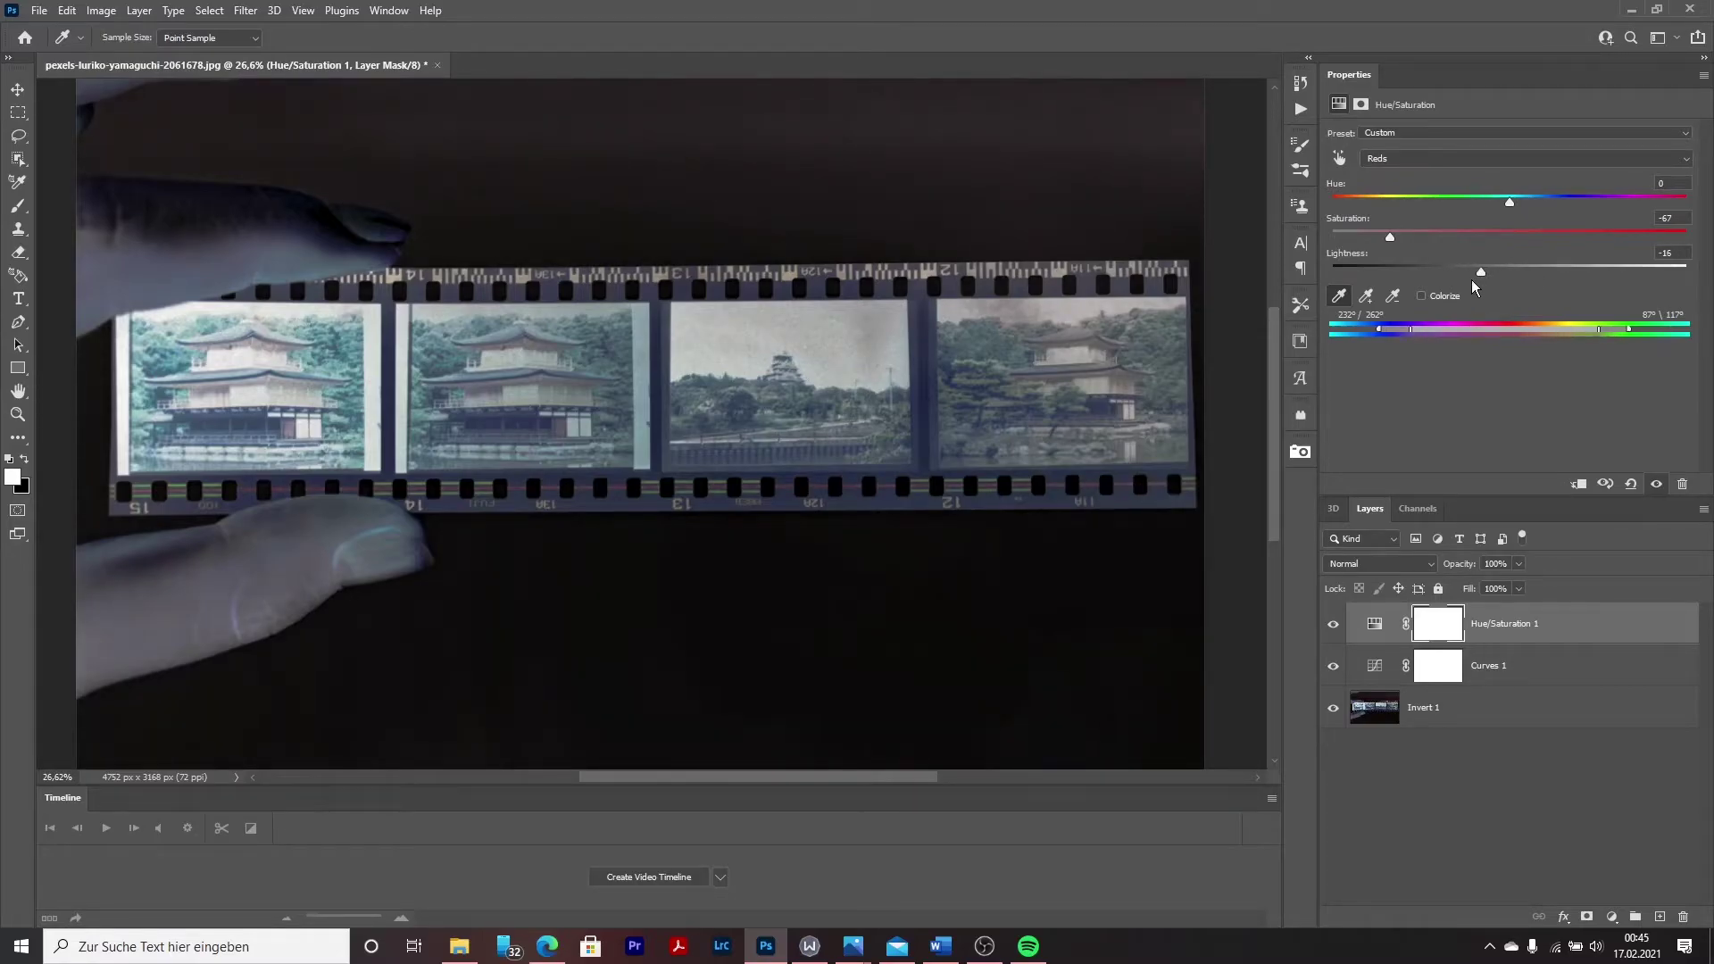
Add a Color Balance adjustment layer with midtones +5, -6, +1 above the hue/saturation layer.
{"action": "left_click", "coordinate": [1488, 872]}
{"action": "left_click", "coordinate": [1611, 916]}
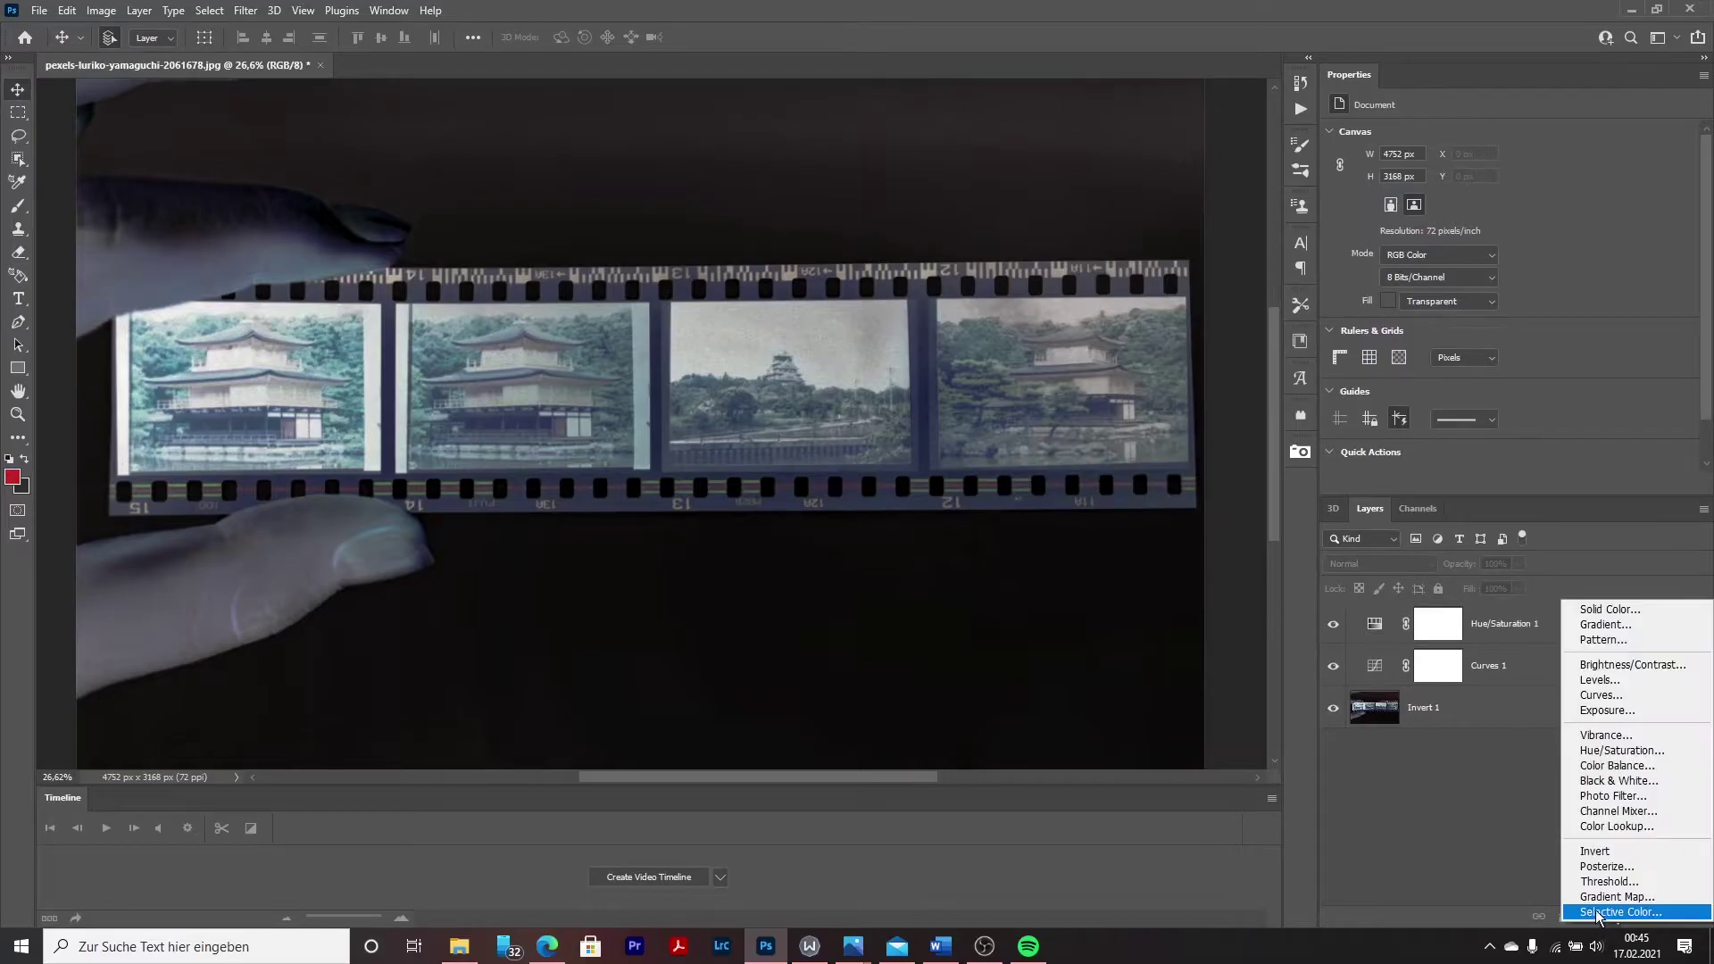
{"action": "left_click", "coordinate": [1625, 767]}
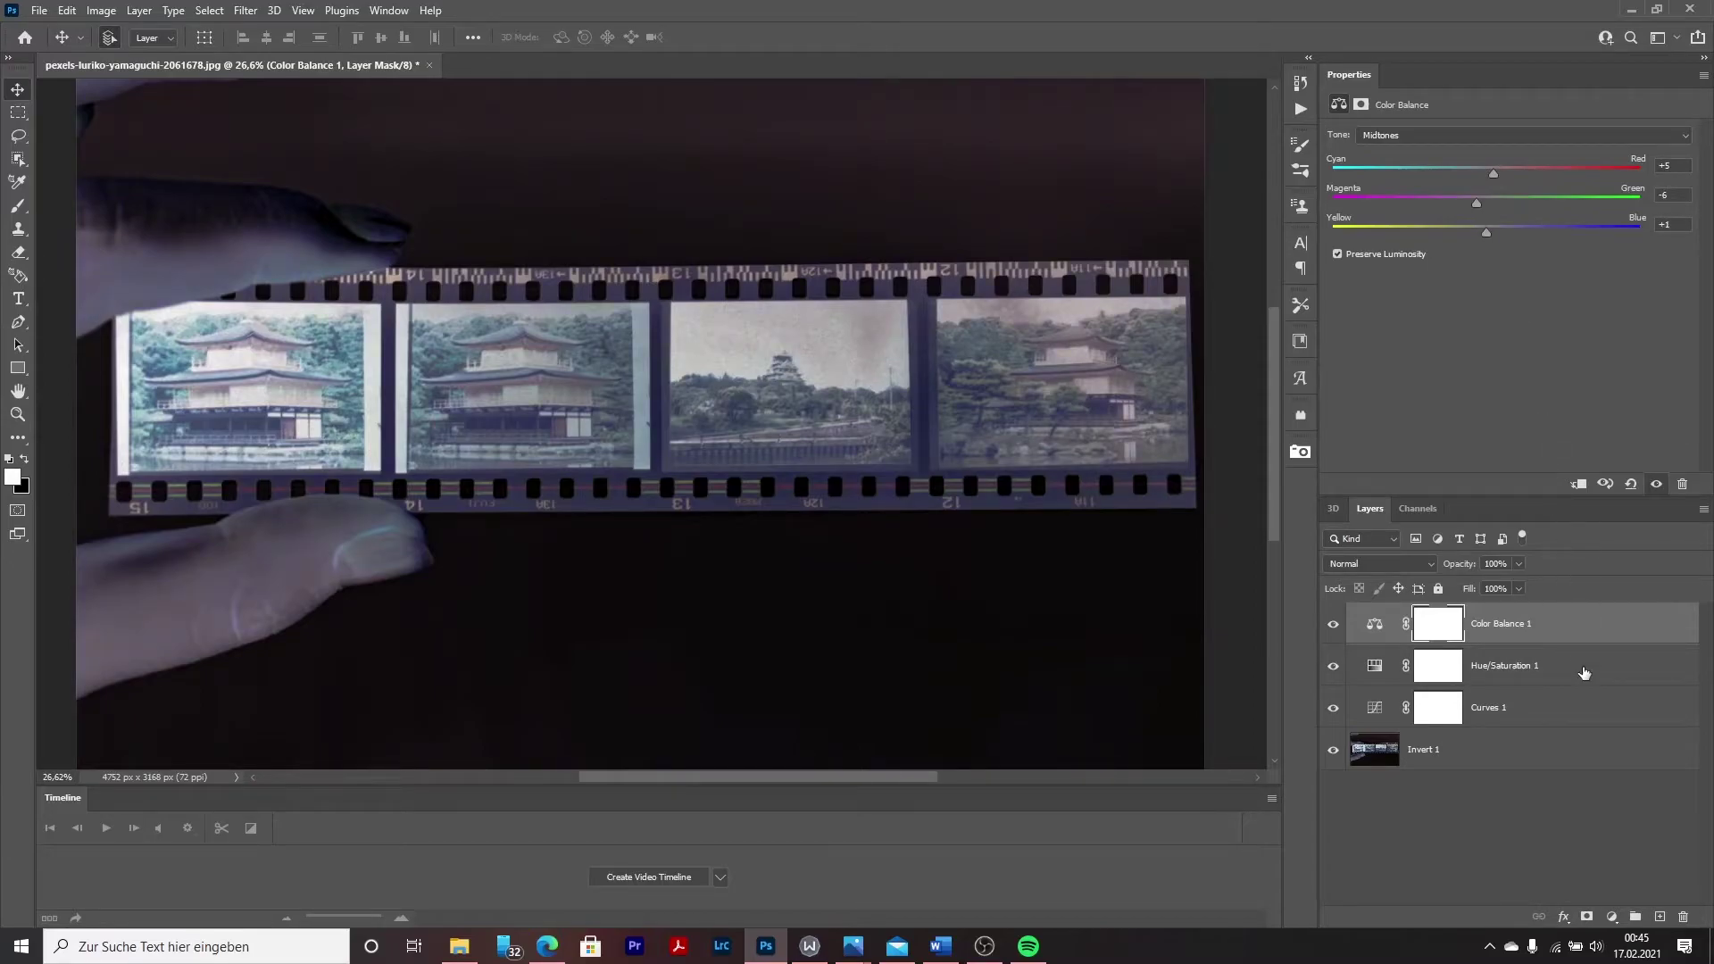
Add a Curves layer, raise the RGB curve to brighten, and switch to the Red channel.
{"action": "left_click", "coordinate": [1612, 918]}
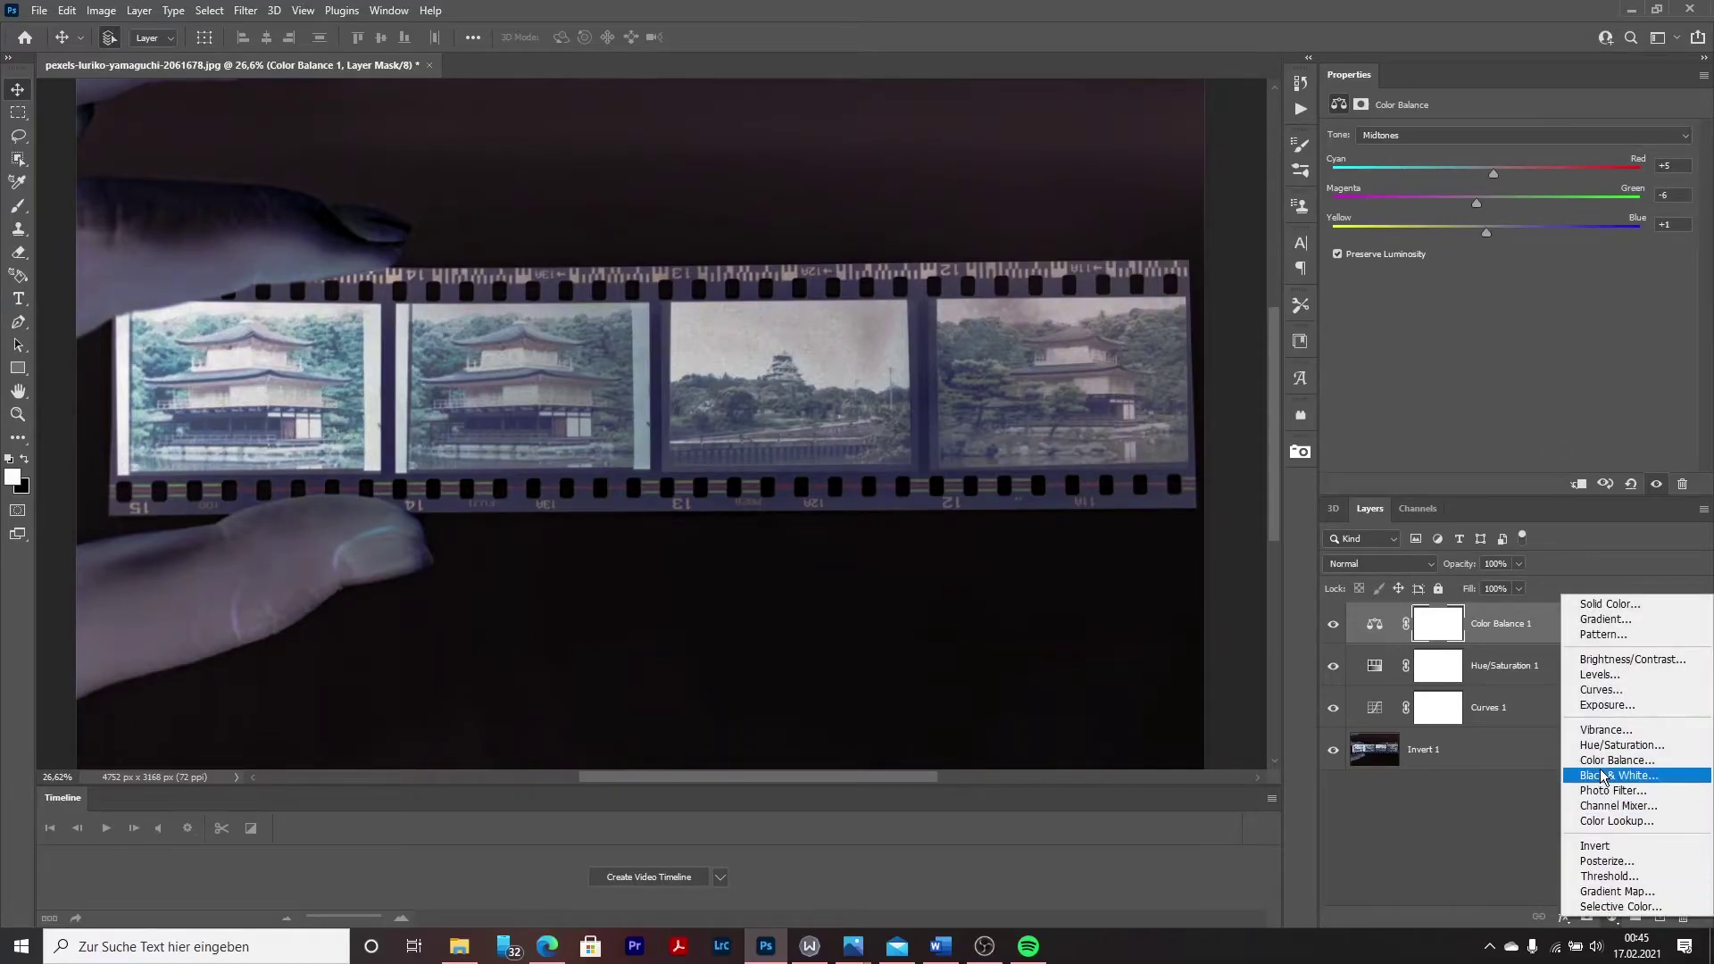
{"action": "left_click", "coordinate": [1601, 691]}
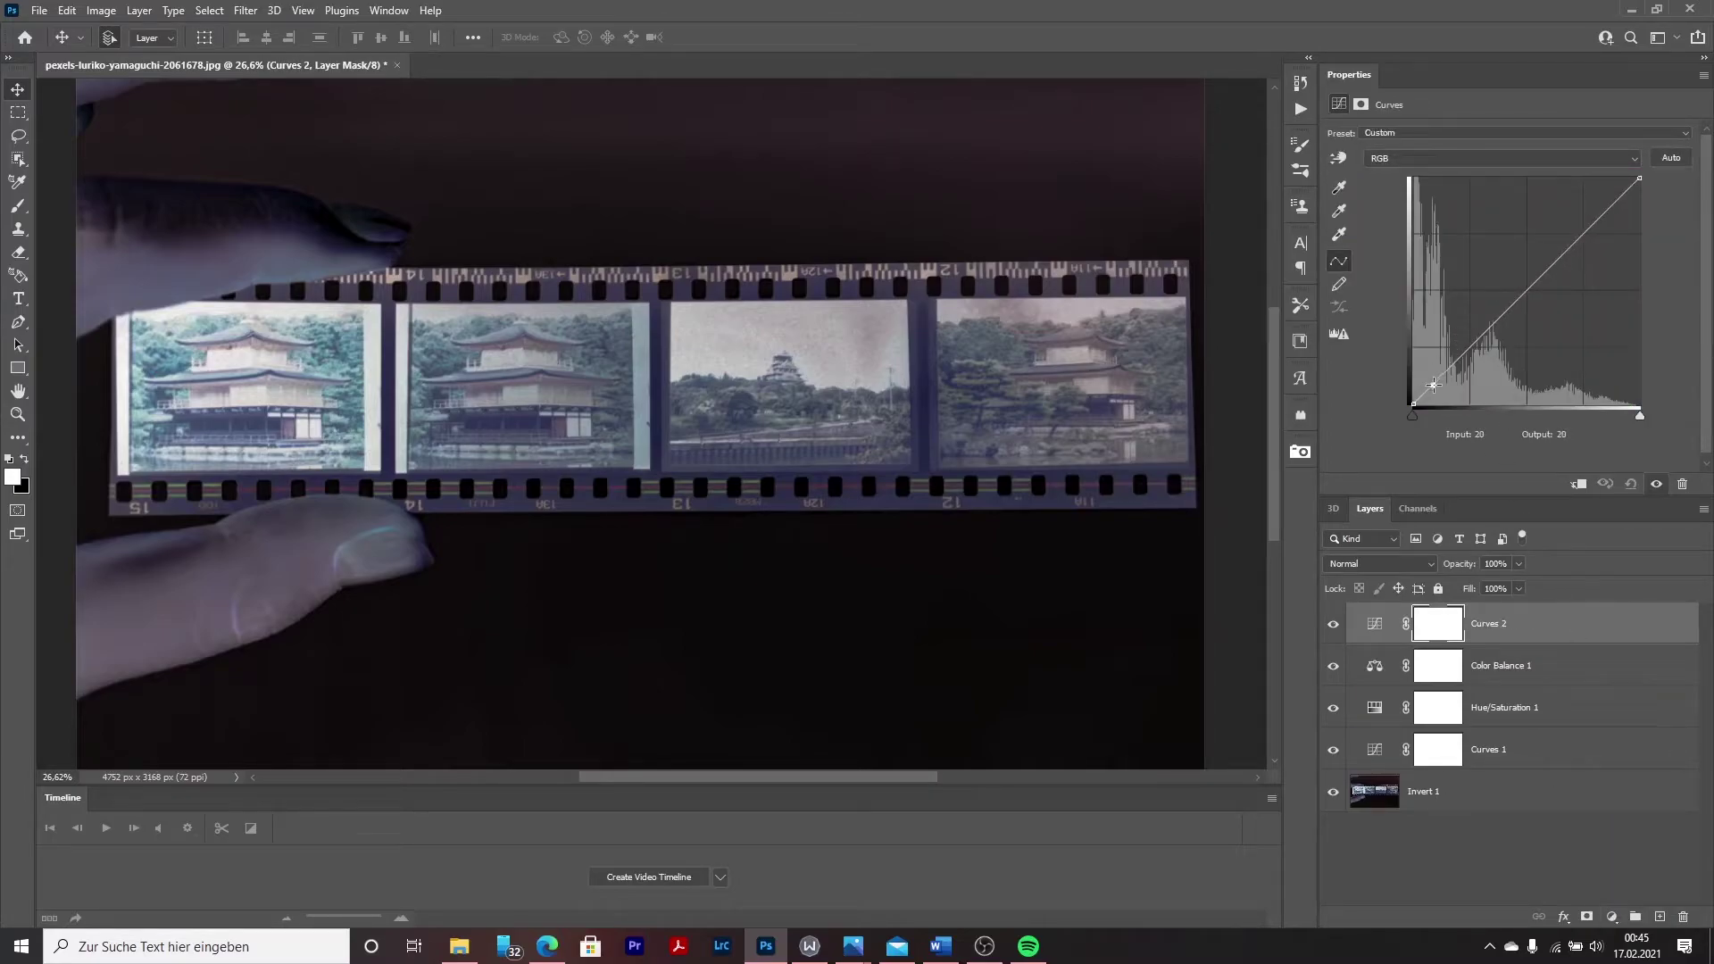
{"action": "left_click_drag", "start_coordinate": [1513, 315], "coordinate": [1496, 289]}
{"action": "left_click", "coordinate": [1499, 158]}
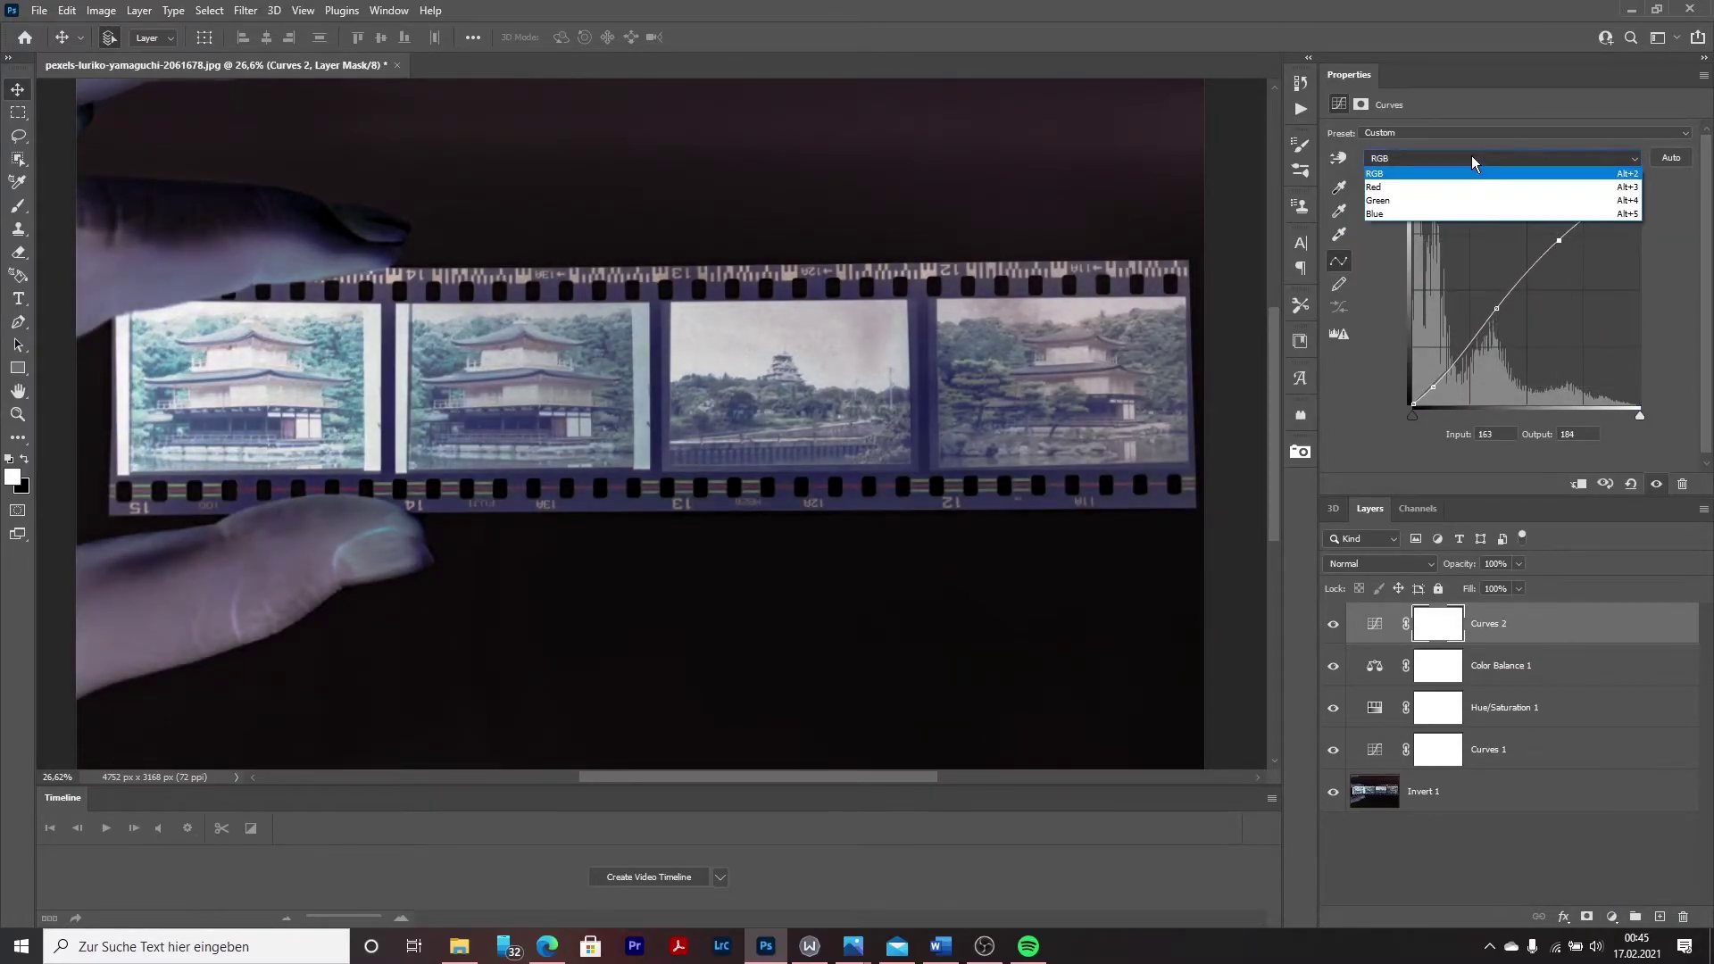
{"action": "left_click", "coordinate": [1379, 186]}
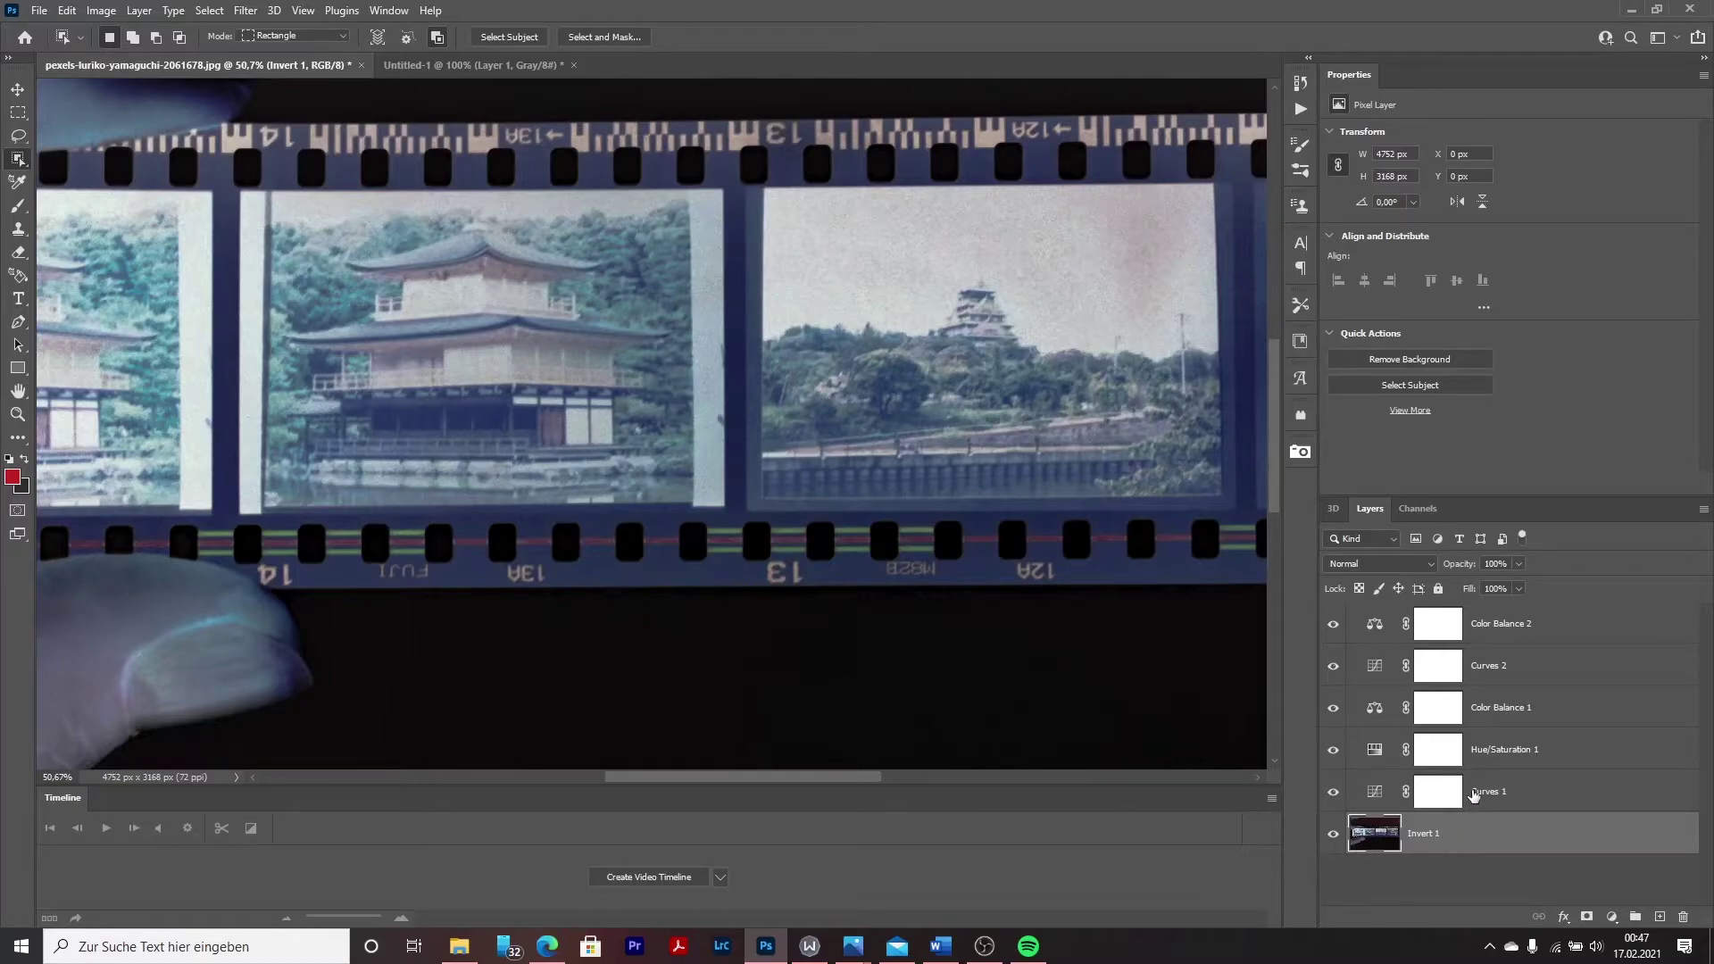
Select the Invert 1 layer together with every adjustment layer above it in the Layers panel.
{"action": "left_click", "coordinate": [1473, 792], "text": "ctrl"}
{"action": "left_click", "coordinate": [1466, 750], "text": "ctrl"}
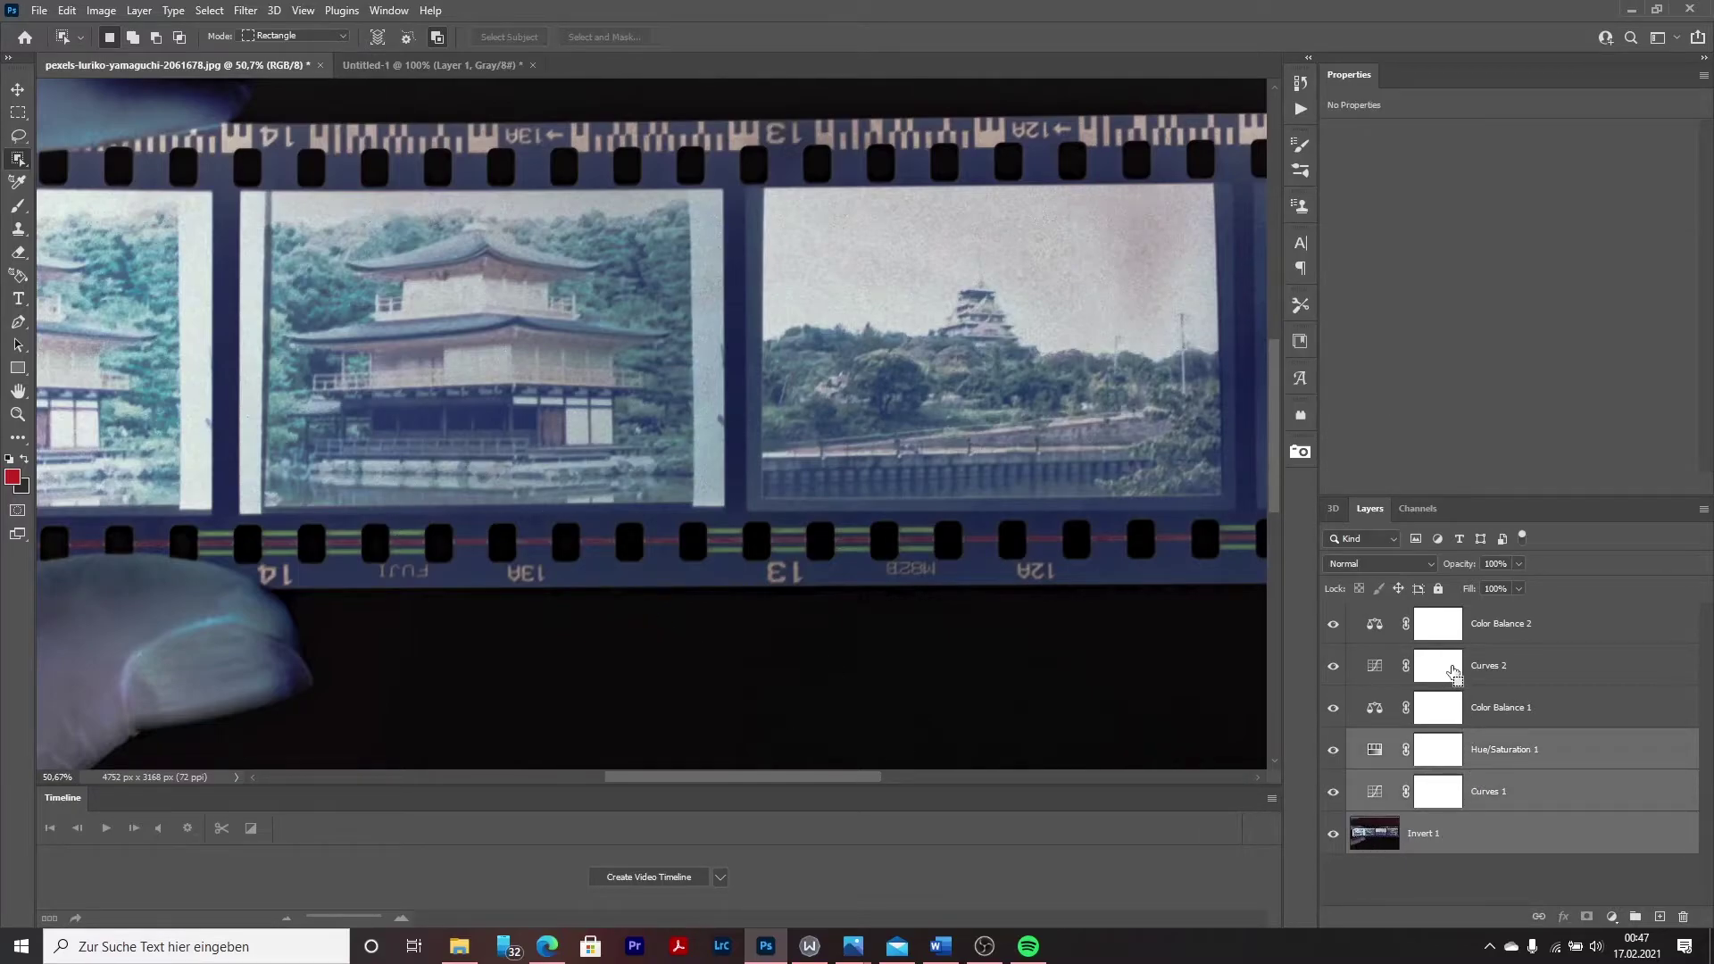
{"action": "left_click", "coordinate": [1504, 707]}
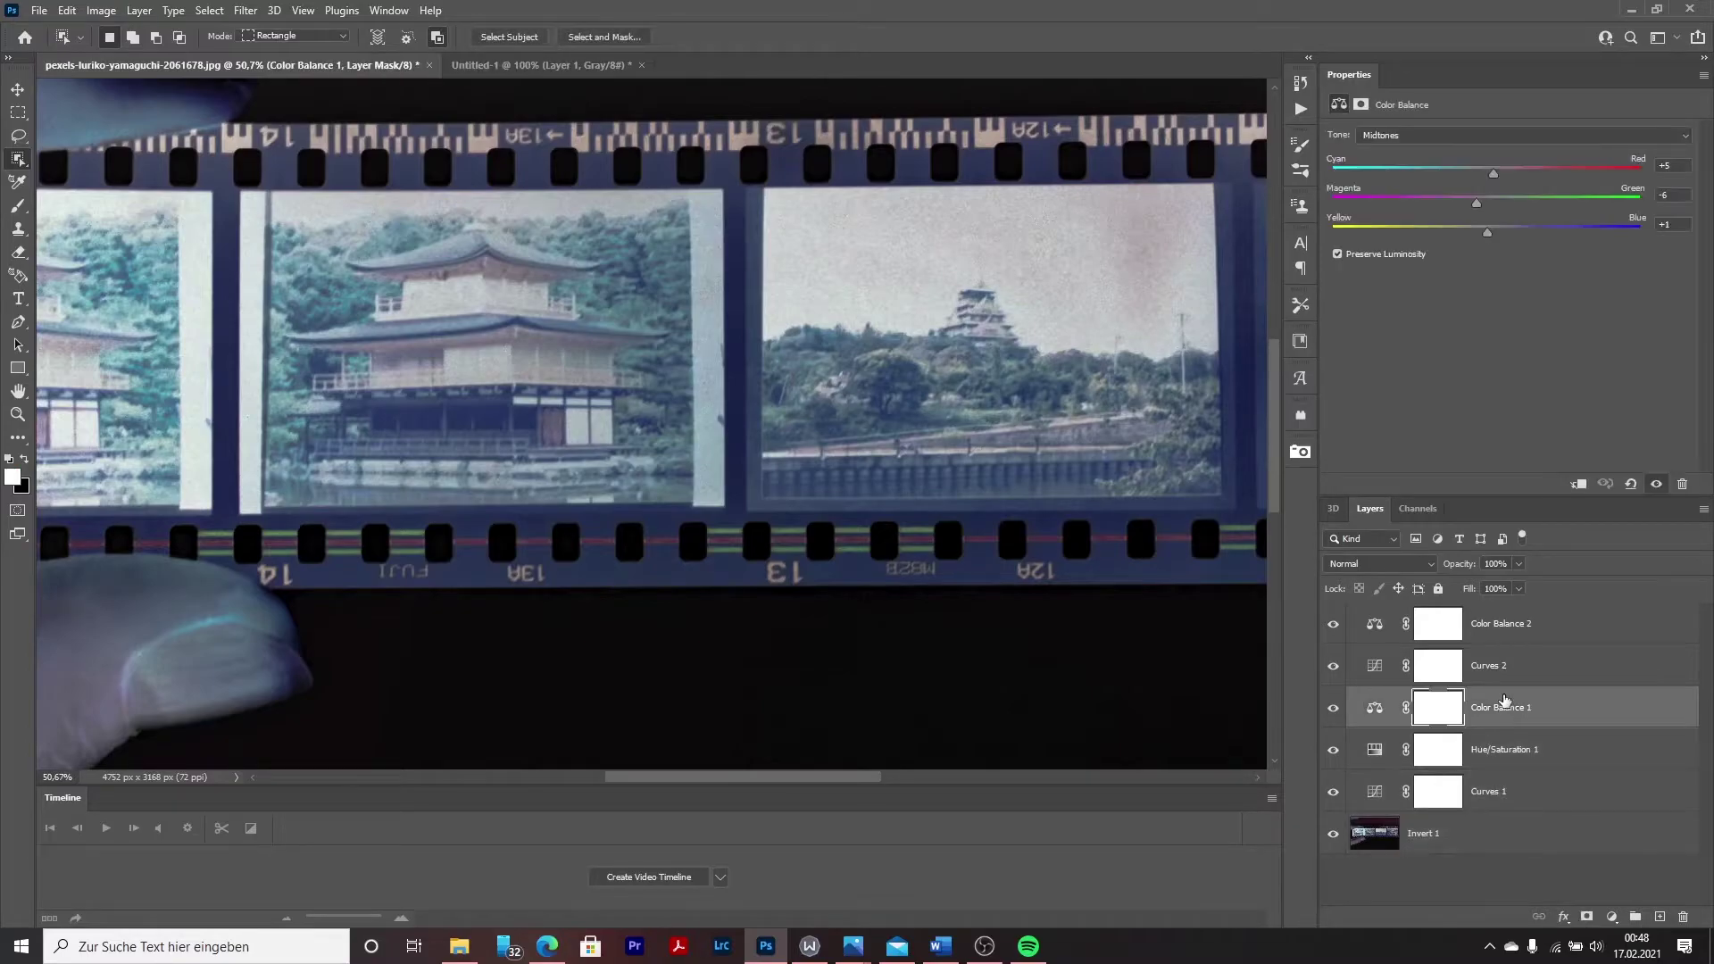
{"action": "left_click", "coordinate": [1507, 833], "text": "shift"}
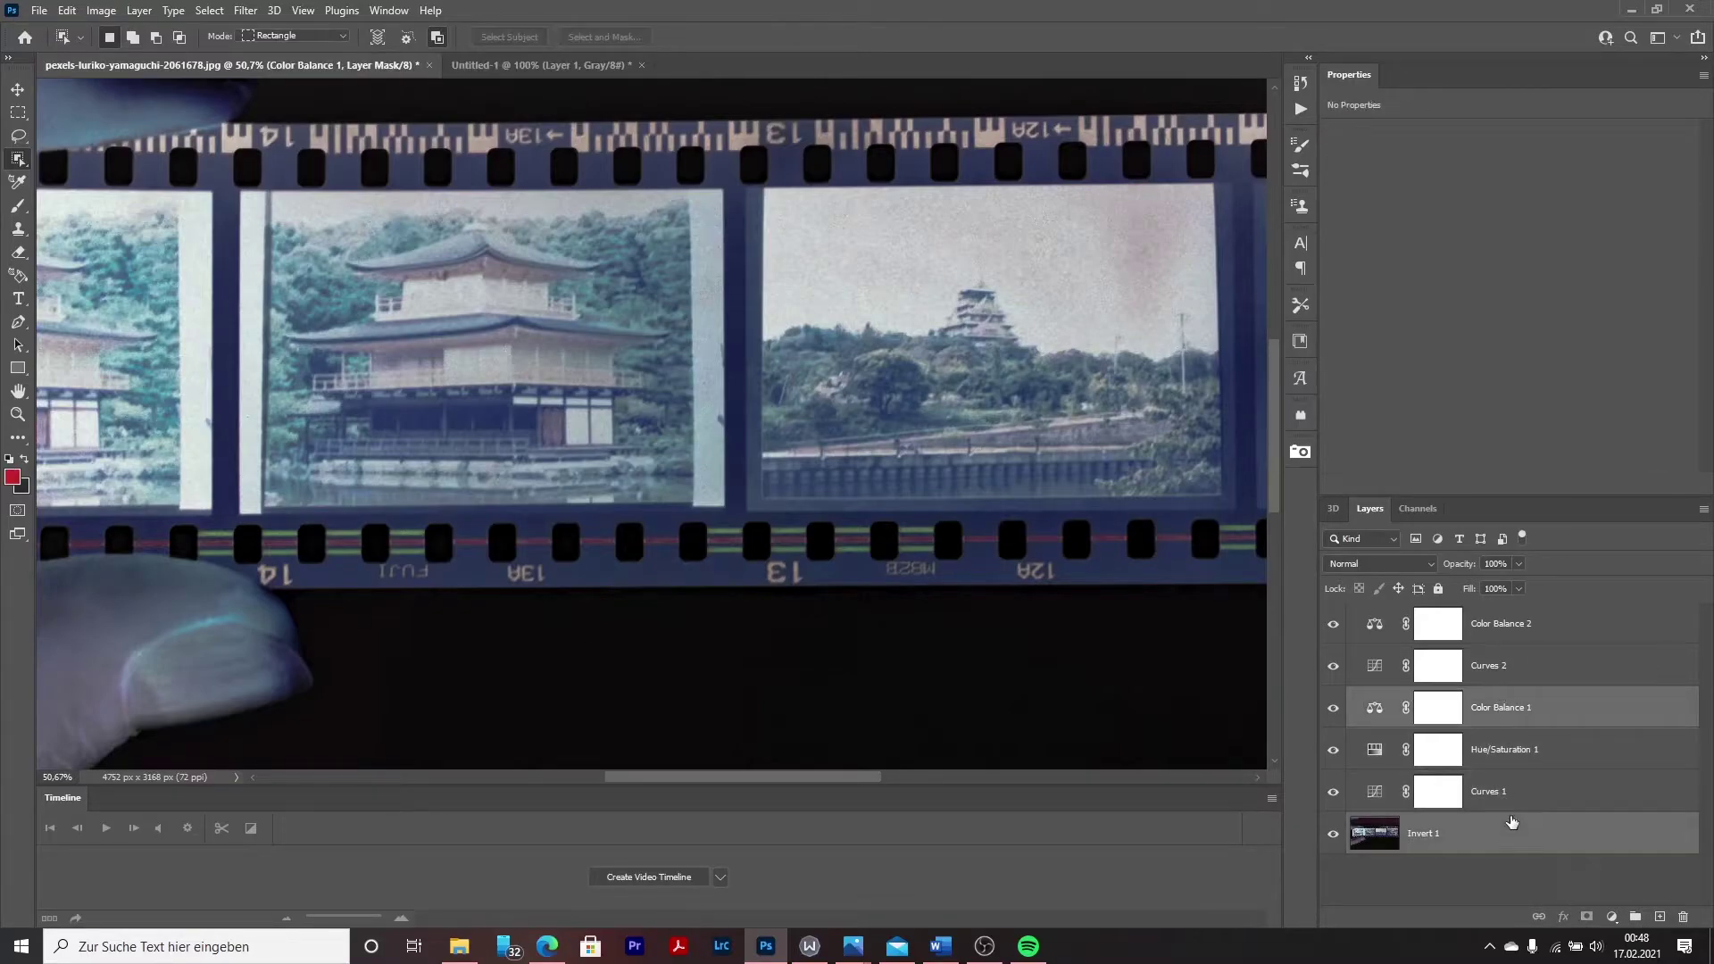
{"action": "left_click", "coordinate": [1511, 754], "text": "ctrl"}
{"action": "left_click", "coordinate": [1486, 666], "text": "ctrl"}
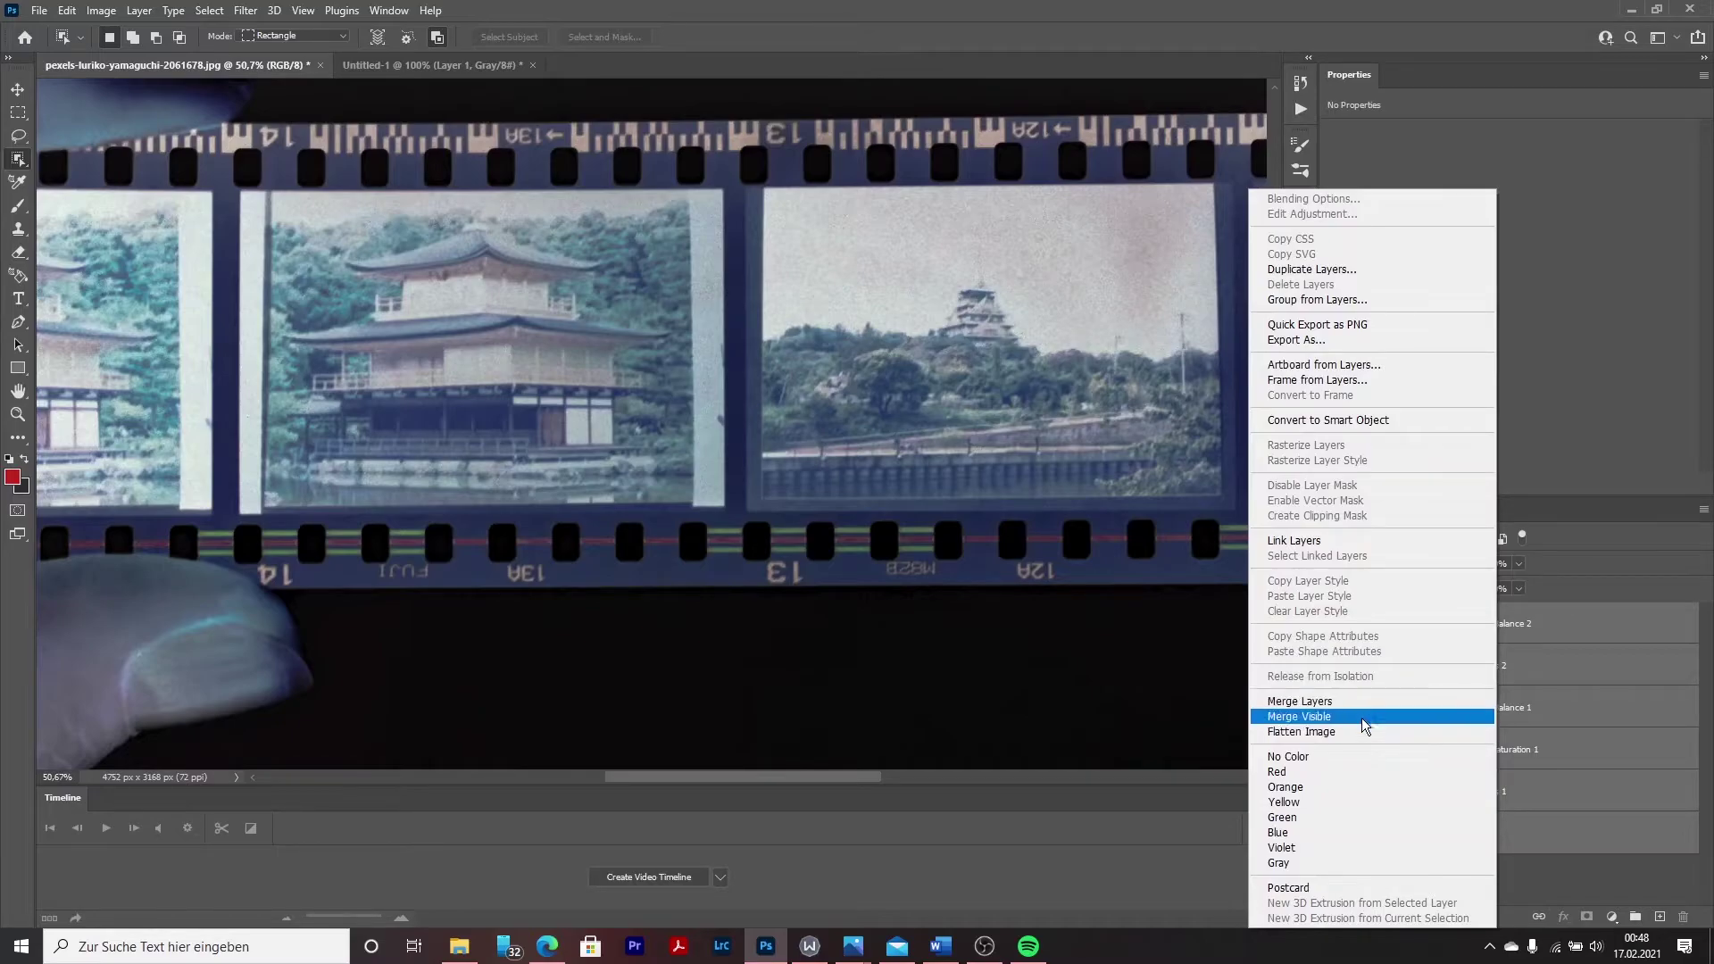
Merge the visible layers, then draw a rectangular marquee around the pagoda frame.
{"action": "left_click", "coordinate": [1352, 703]}
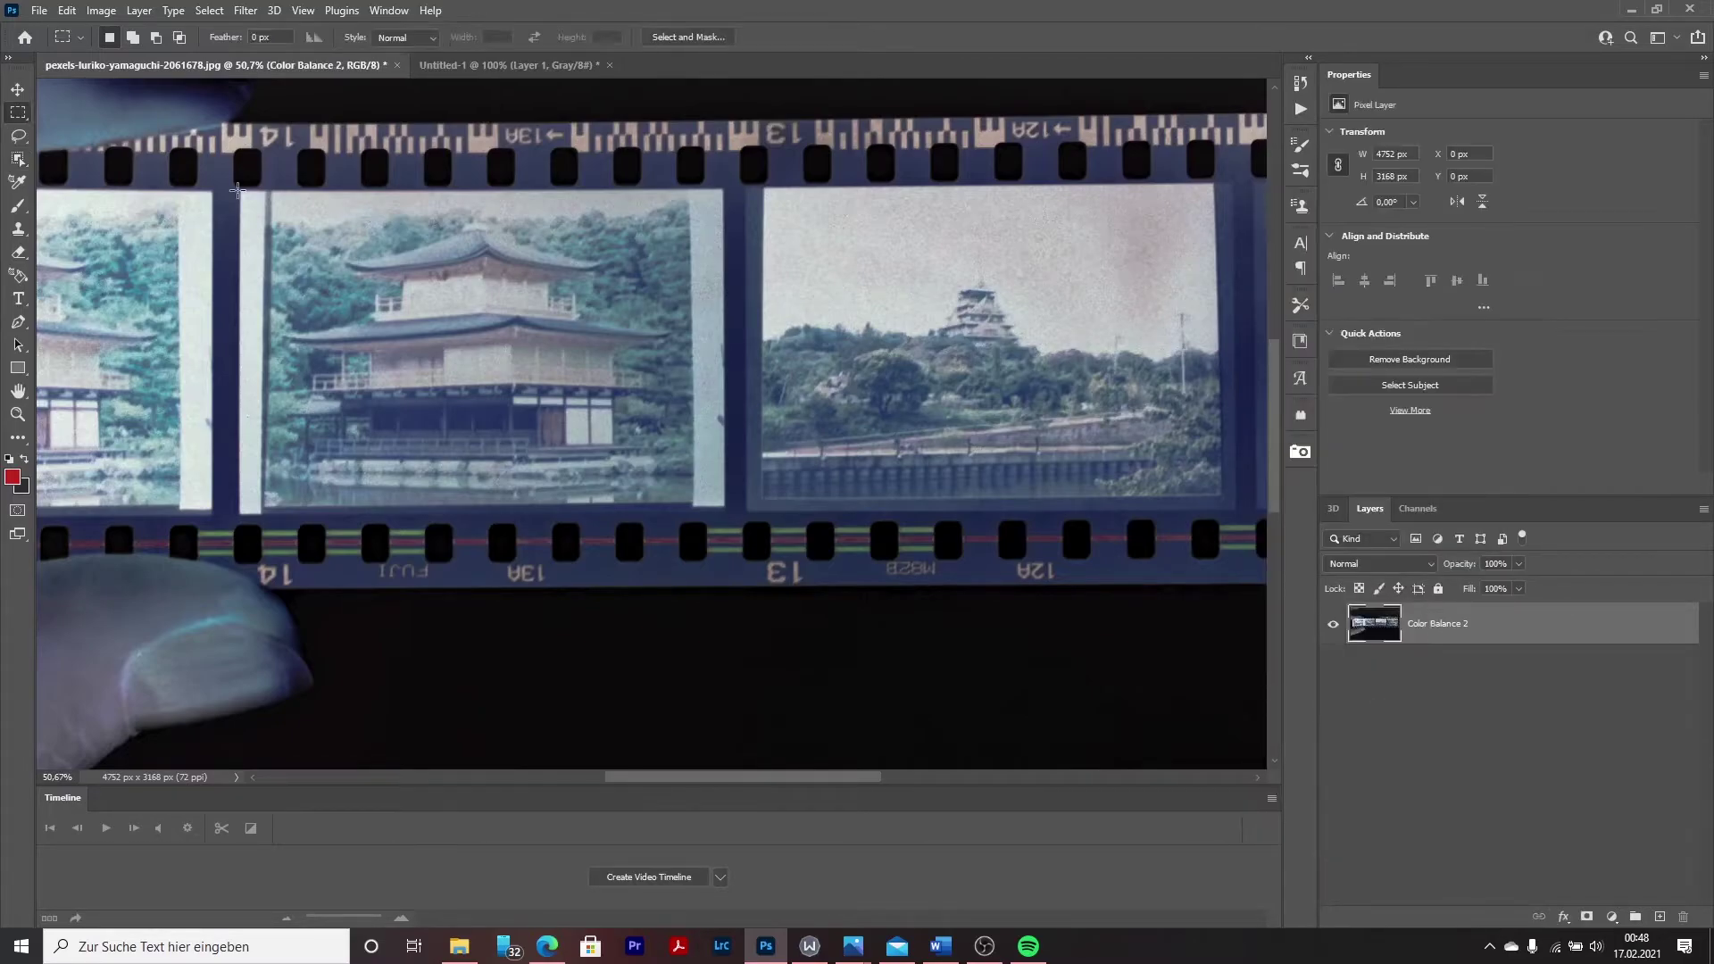
{"action": "left_click_drag", "start_coordinate": [239, 194], "coordinate": [722, 504]}
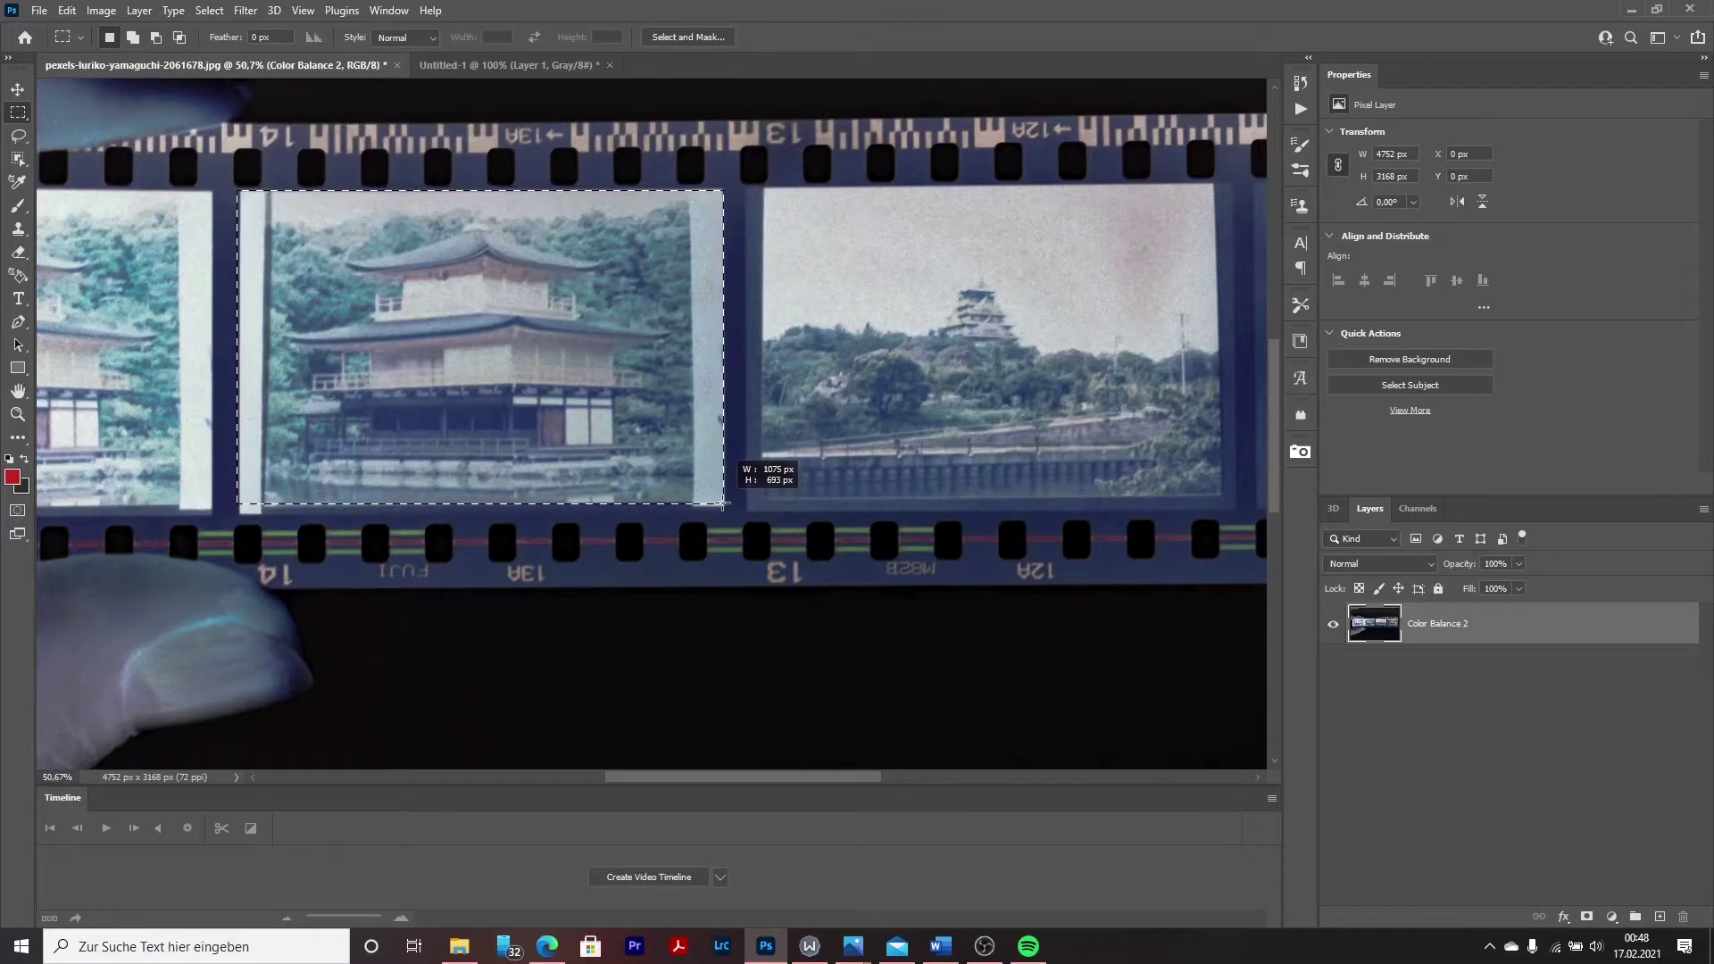
{"action": "left_click_drag", "start_coordinate": [723, 505], "coordinate": [723, 505]}
Transform the selection slightly taller to fit the frame edges, about 1081 × 697 px, and commit.
{"action": "right_click", "coordinate": [558, 435]}
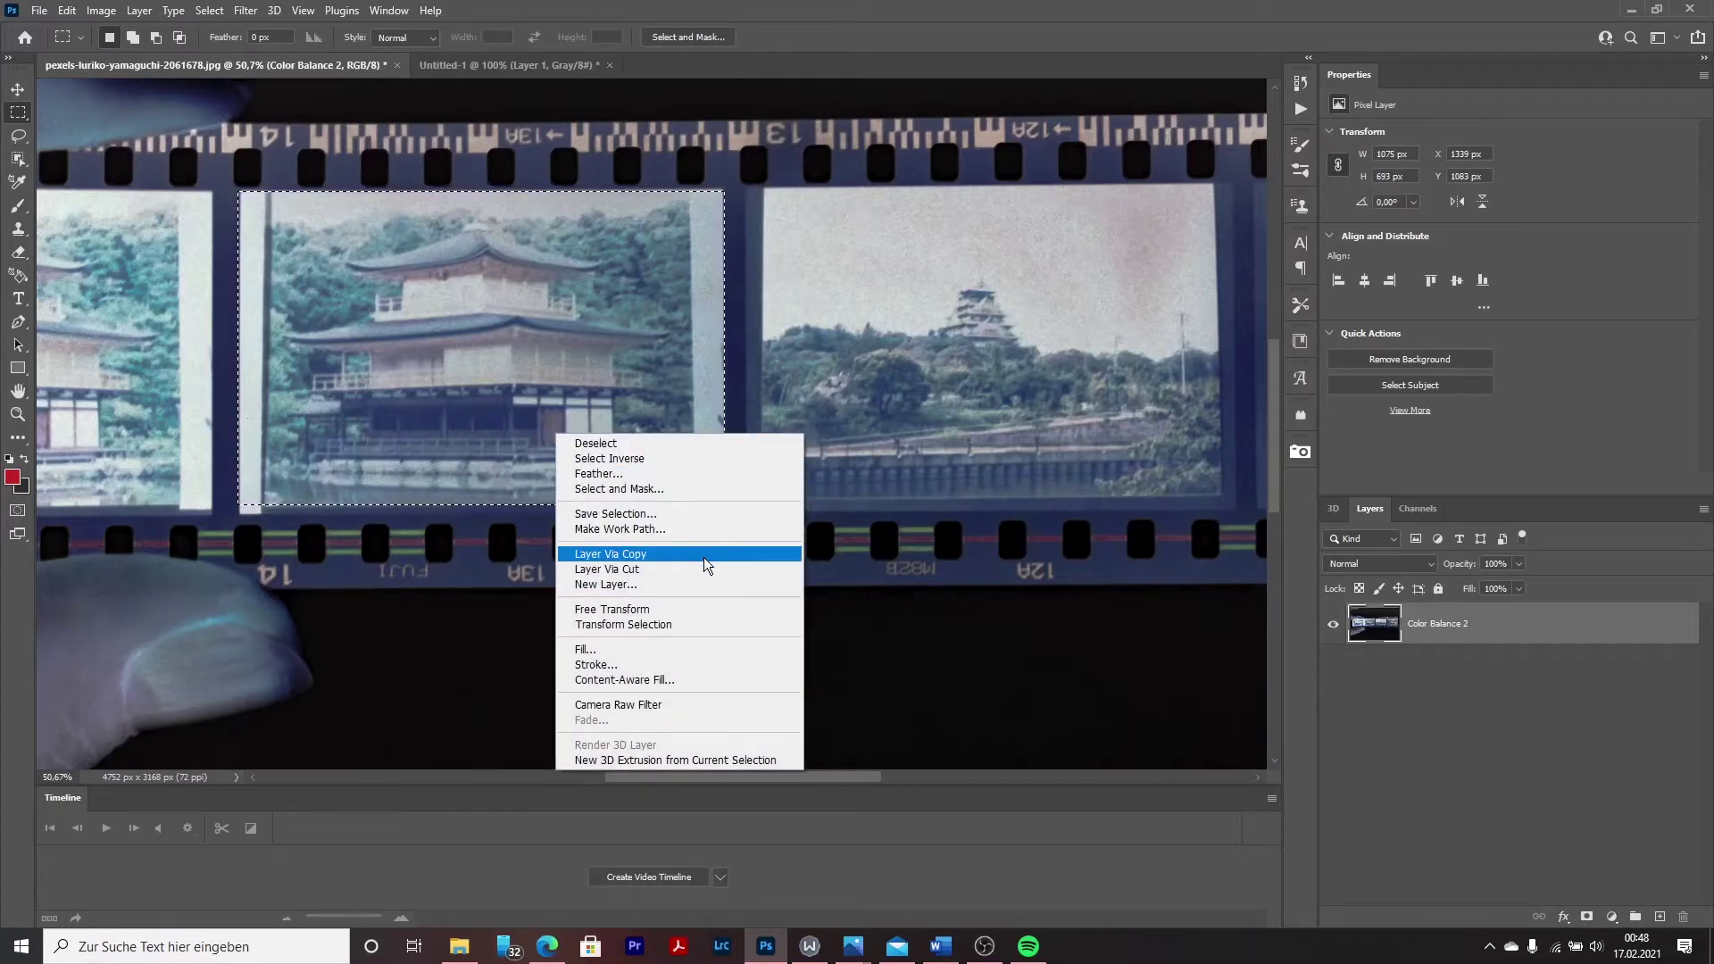
{"action": "left_click", "coordinate": [683, 629]}
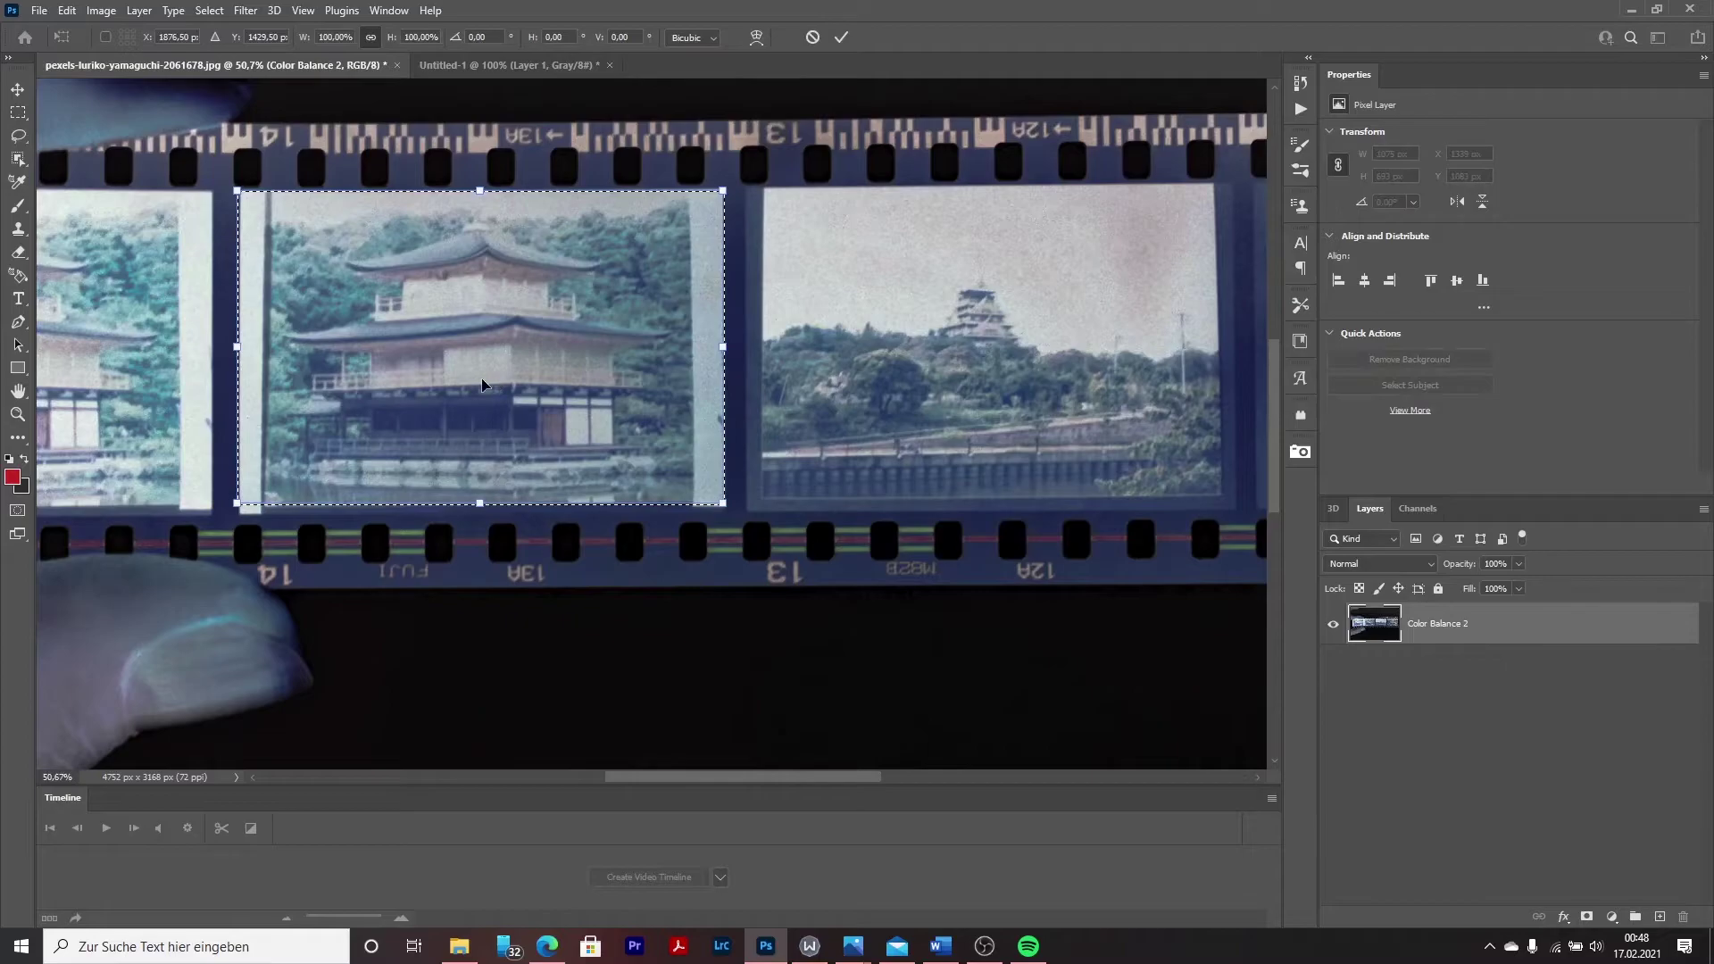
{"action": "left_click_drag", "start_coordinate": [482, 505], "coordinate": [481, 506]}
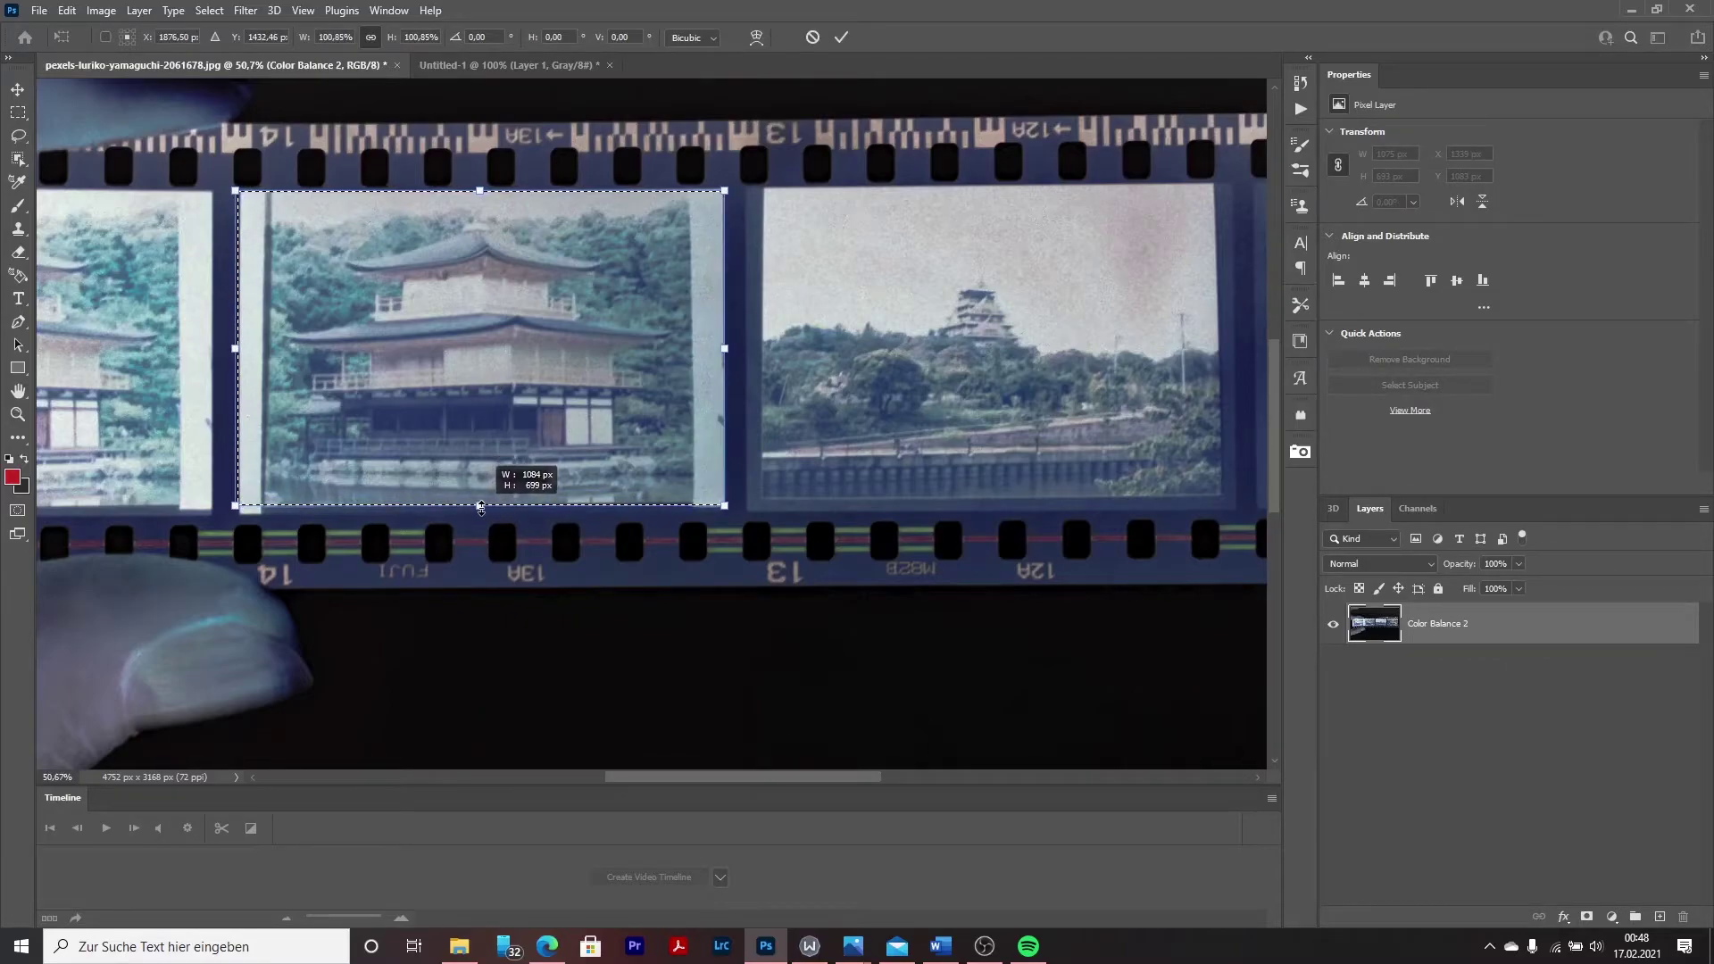
{"action": "left_click", "coordinate": [841, 37]}
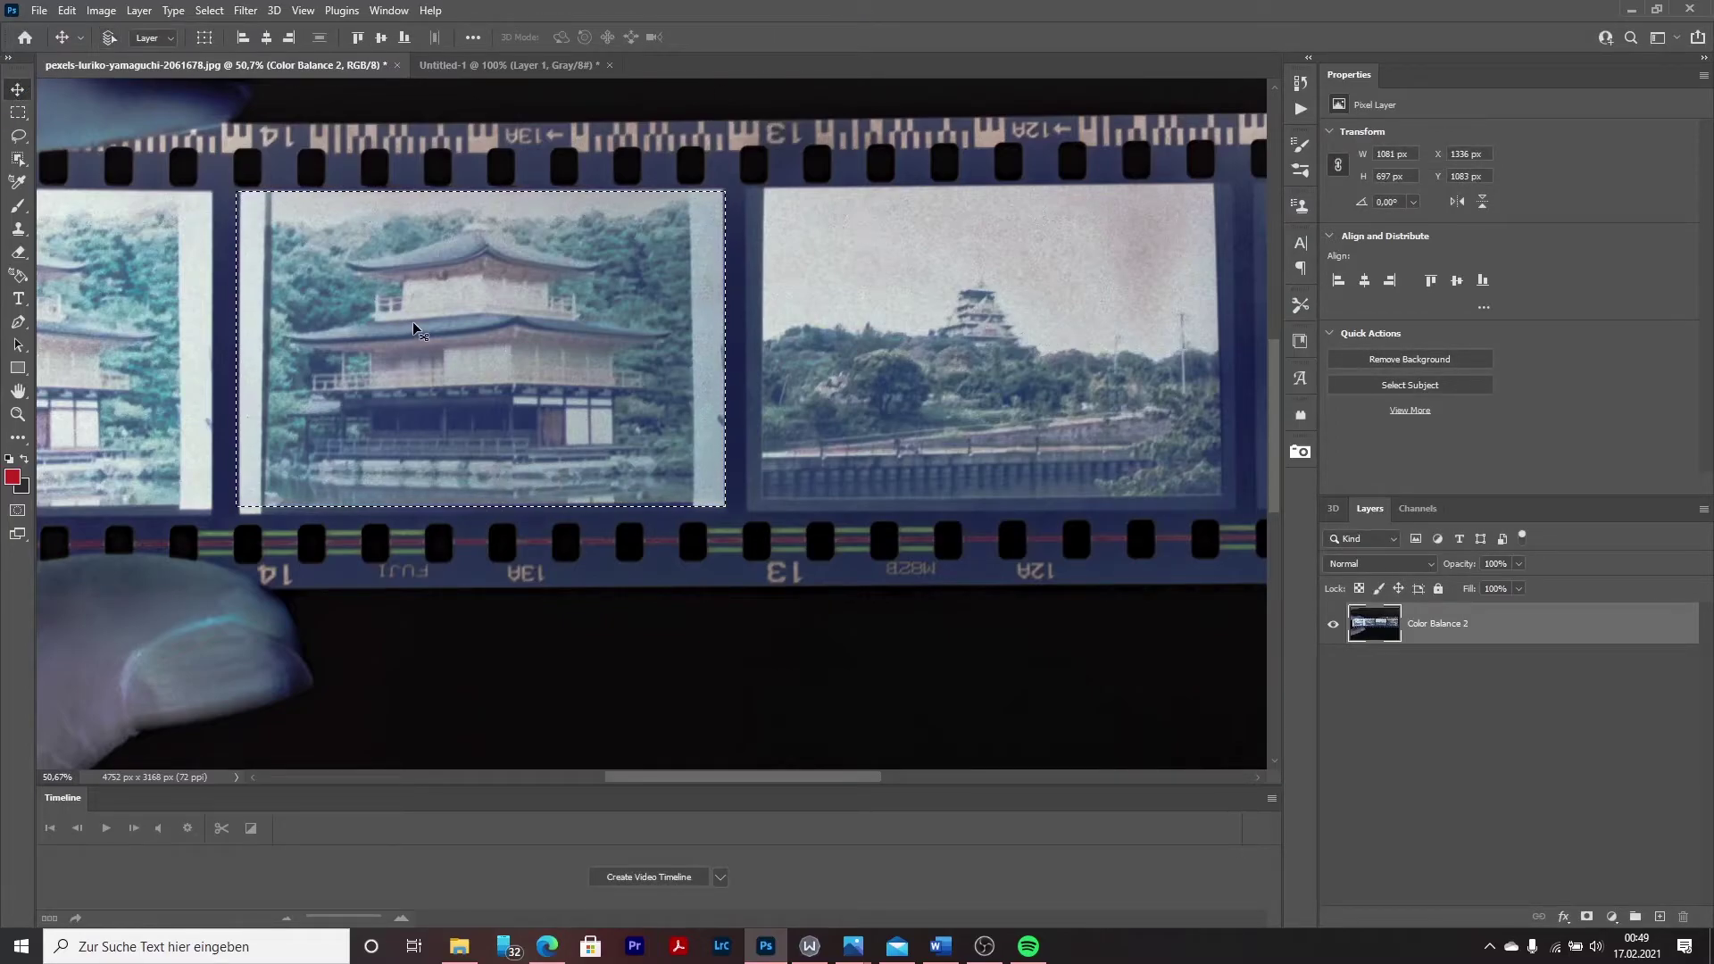
Create a new 1081 × 697 px document from the Clipboard preset with a white background.
{"action": "left_click", "coordinate": [39, 11]}
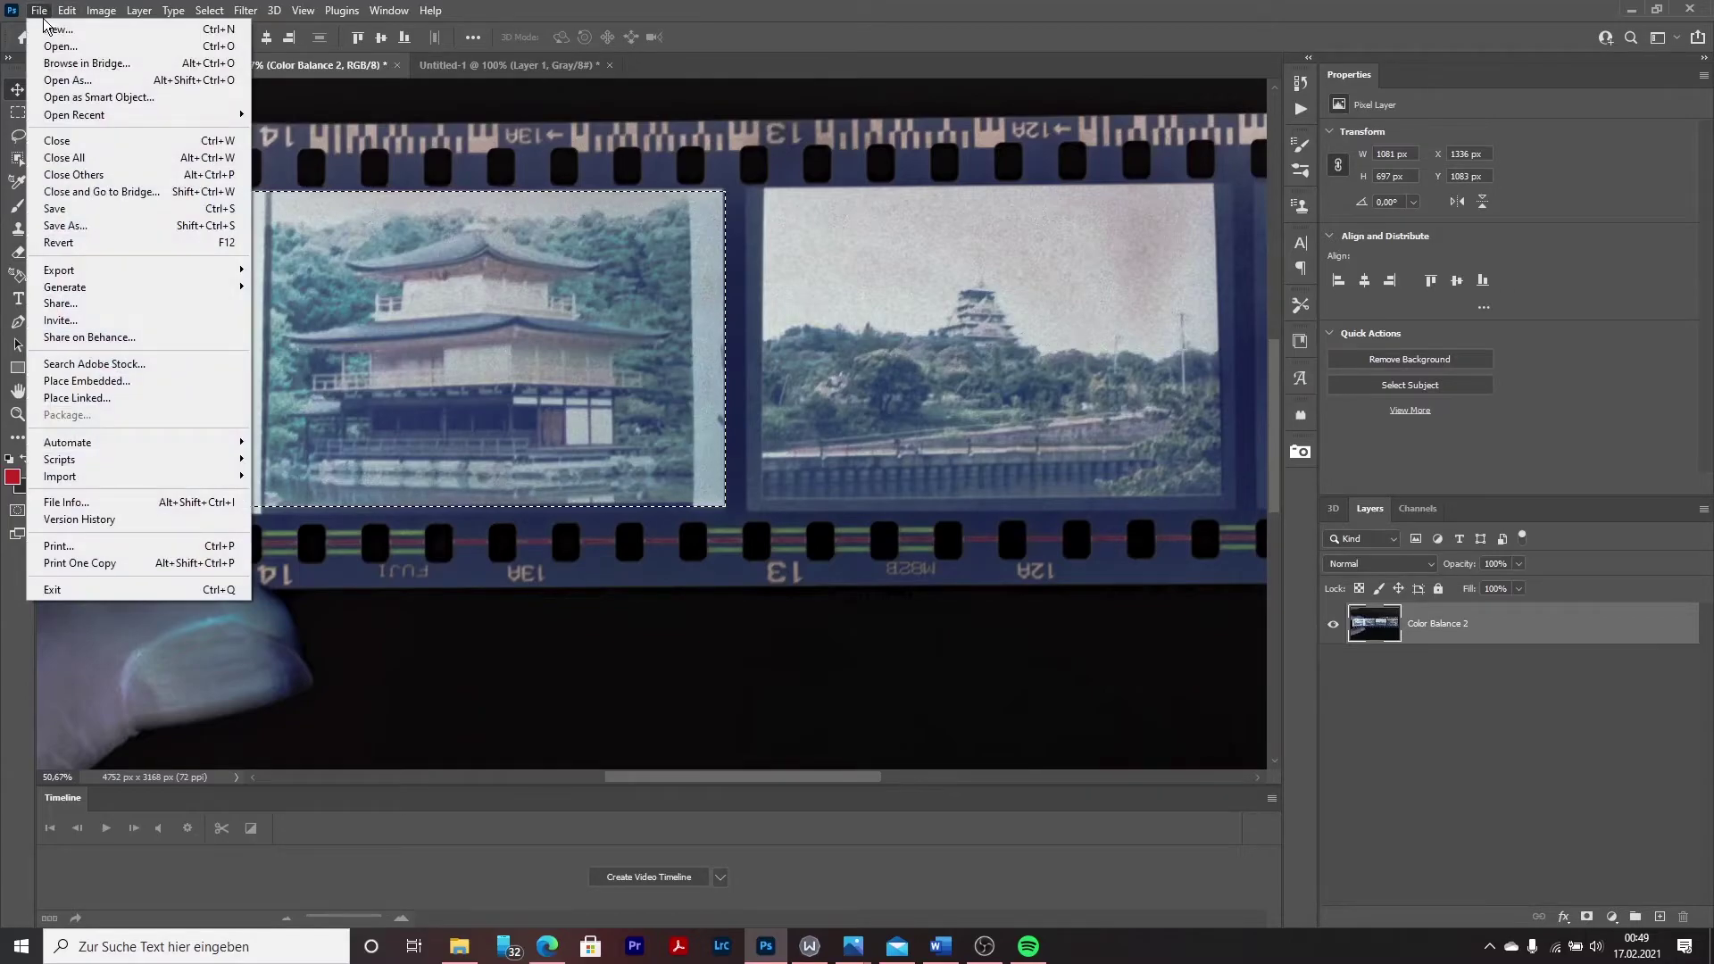
{"action": "left_click", "coordinate": [54, 31]}
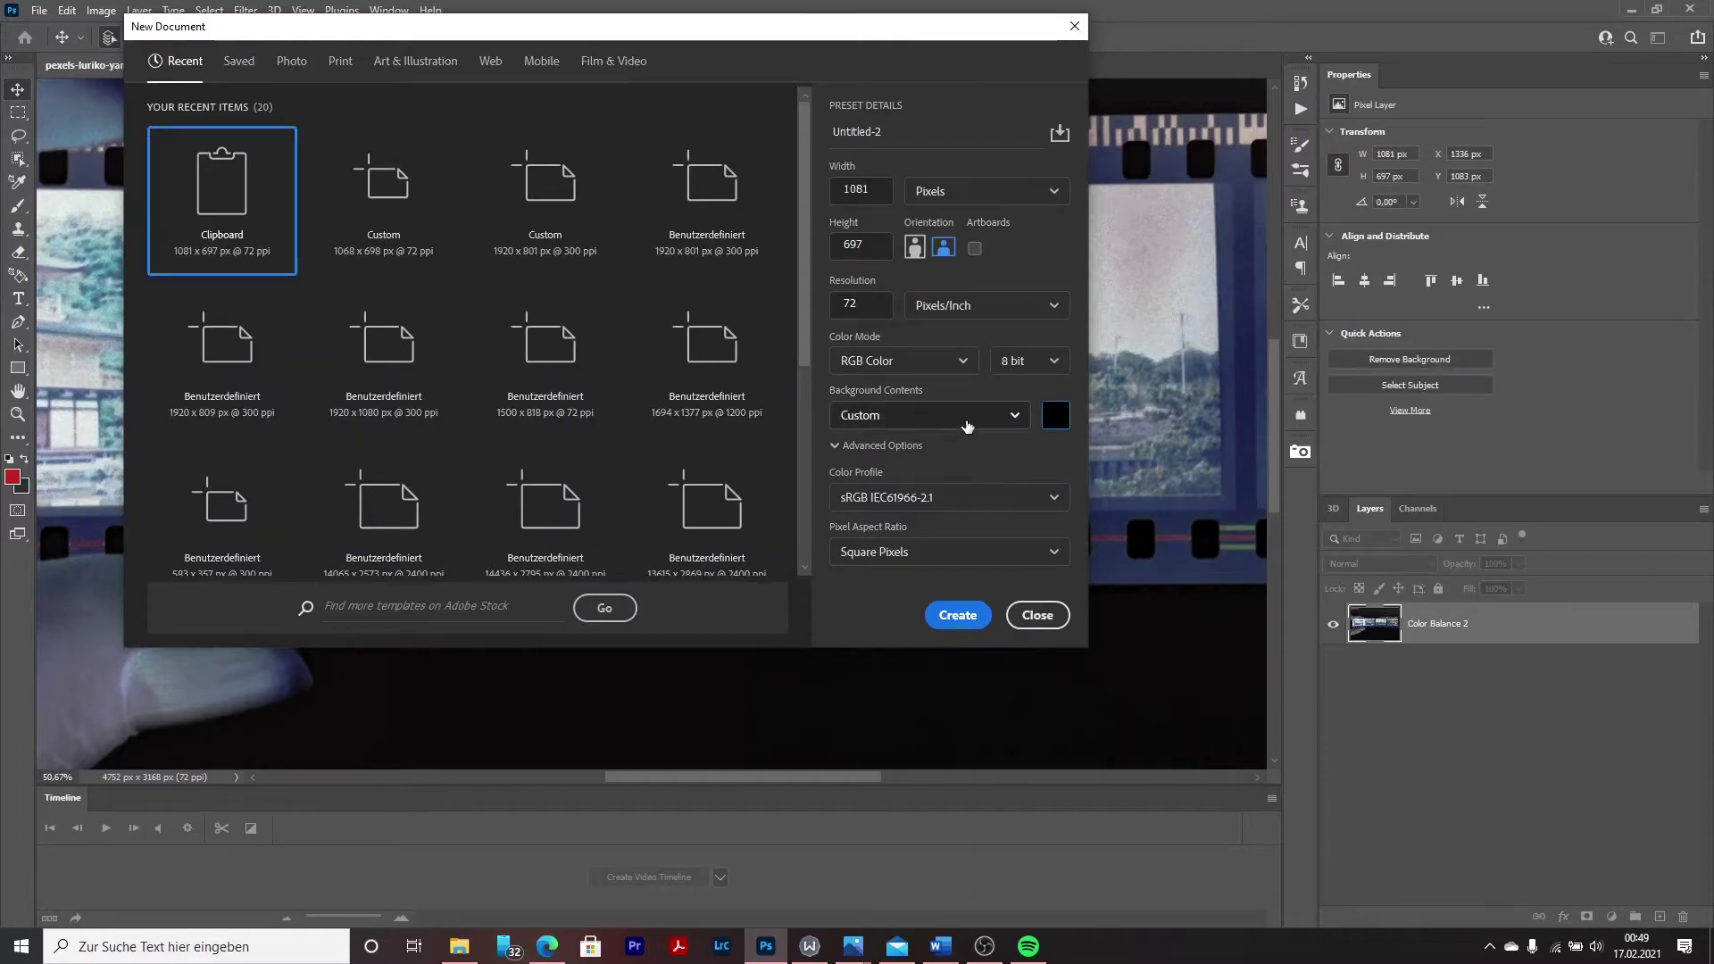
{"action": "left_click", "coordinate": [931, 415]}
{"action": "left_click", "coordinate": [884, 451]}
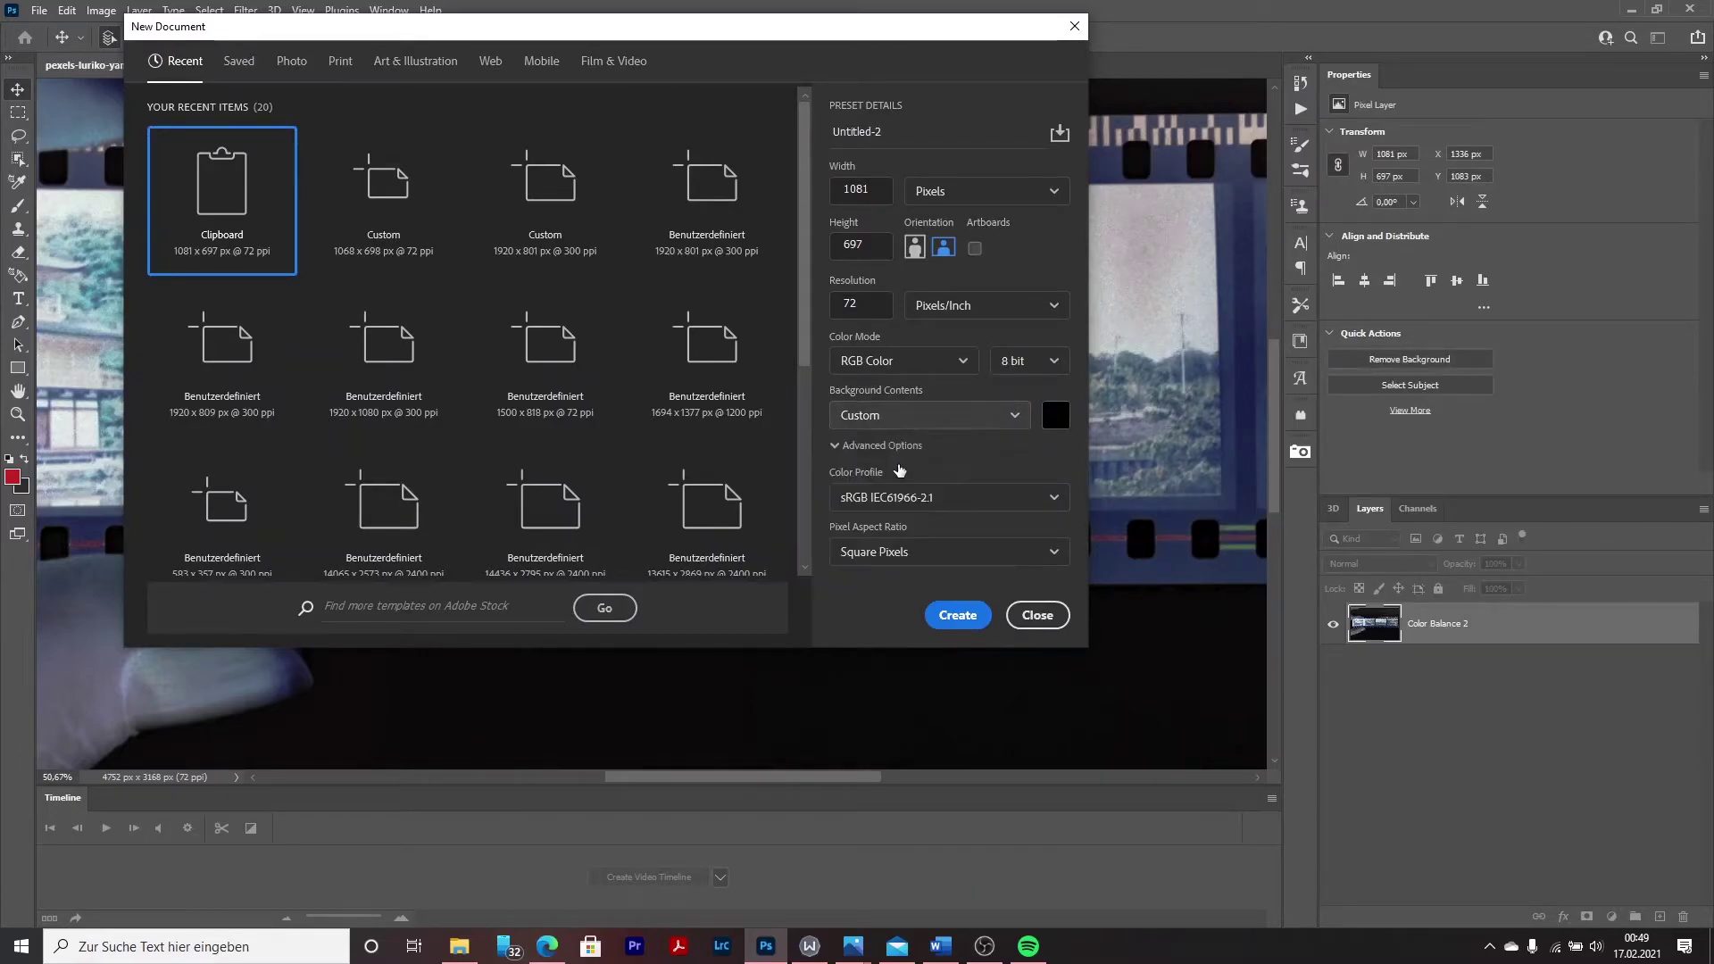
{"action": "left_click", "coordinate": [958, 615]}
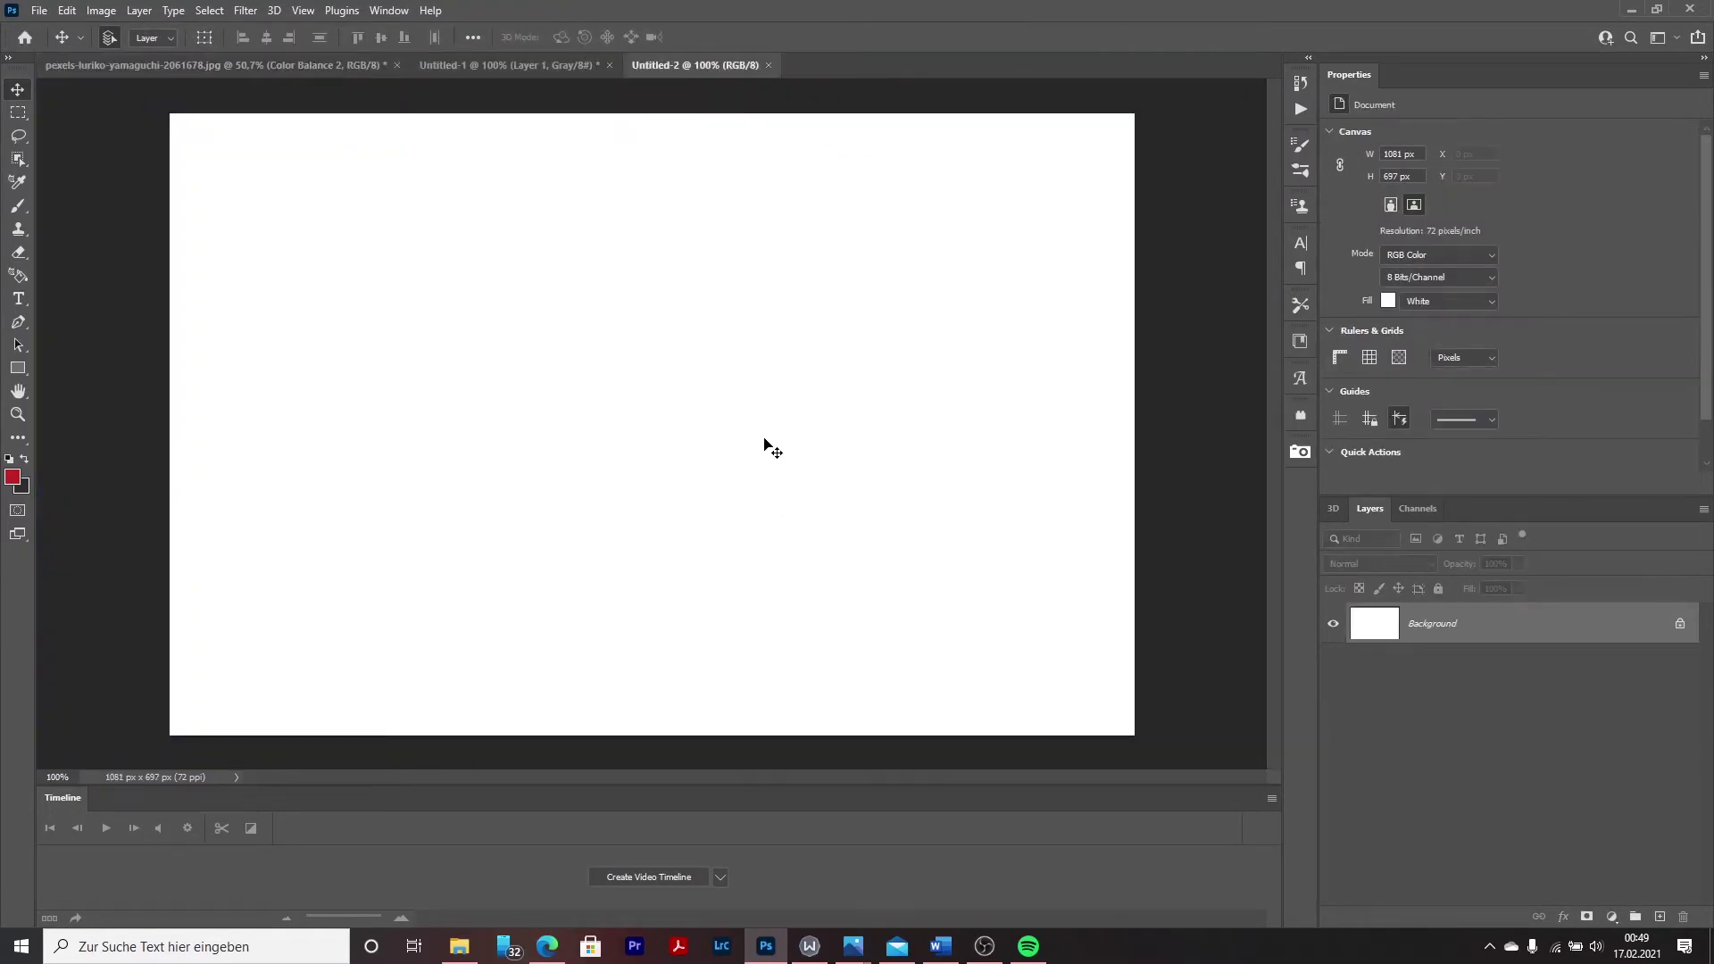
Paste the pagoda frame as Layer 1, then unlock and delete the white Background layer.
{"action": "key", "text": "ctrl+v"}
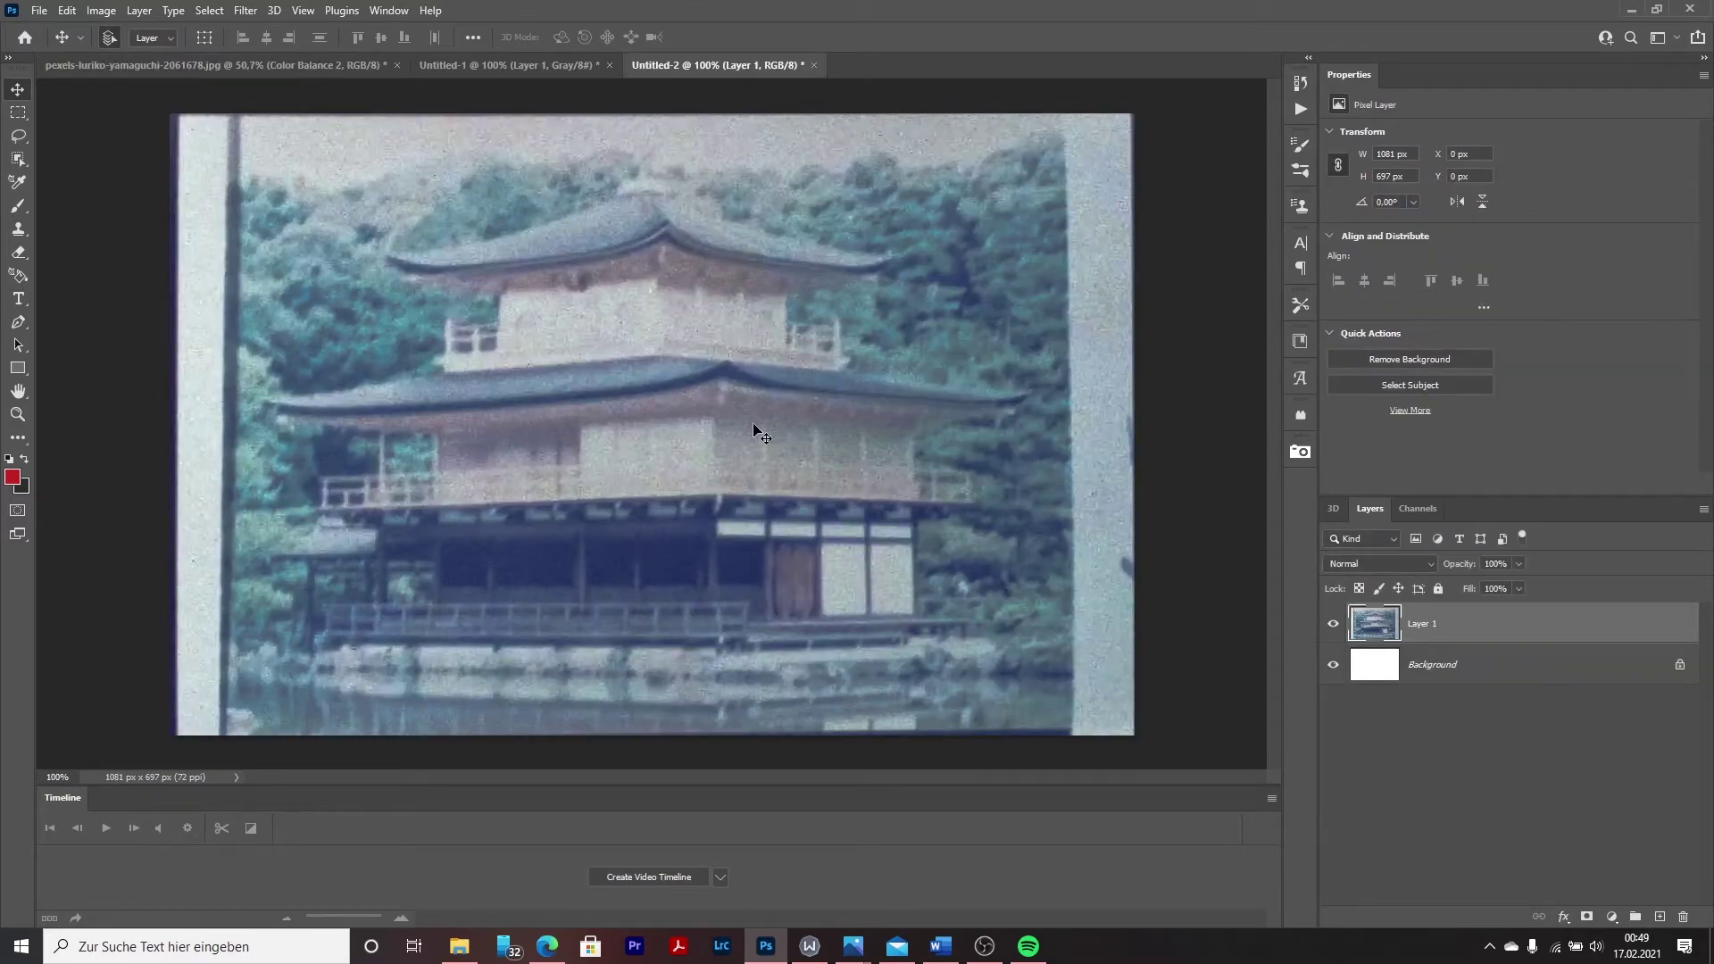
{"action": "scroll", "coordinate": [753, 442], "scroll_direction": "down", "scroll_amount": 3}
{"action": "scroll", "coordinate": [747, 450], "scroll_direction": "down", "scroll_amount": 1}
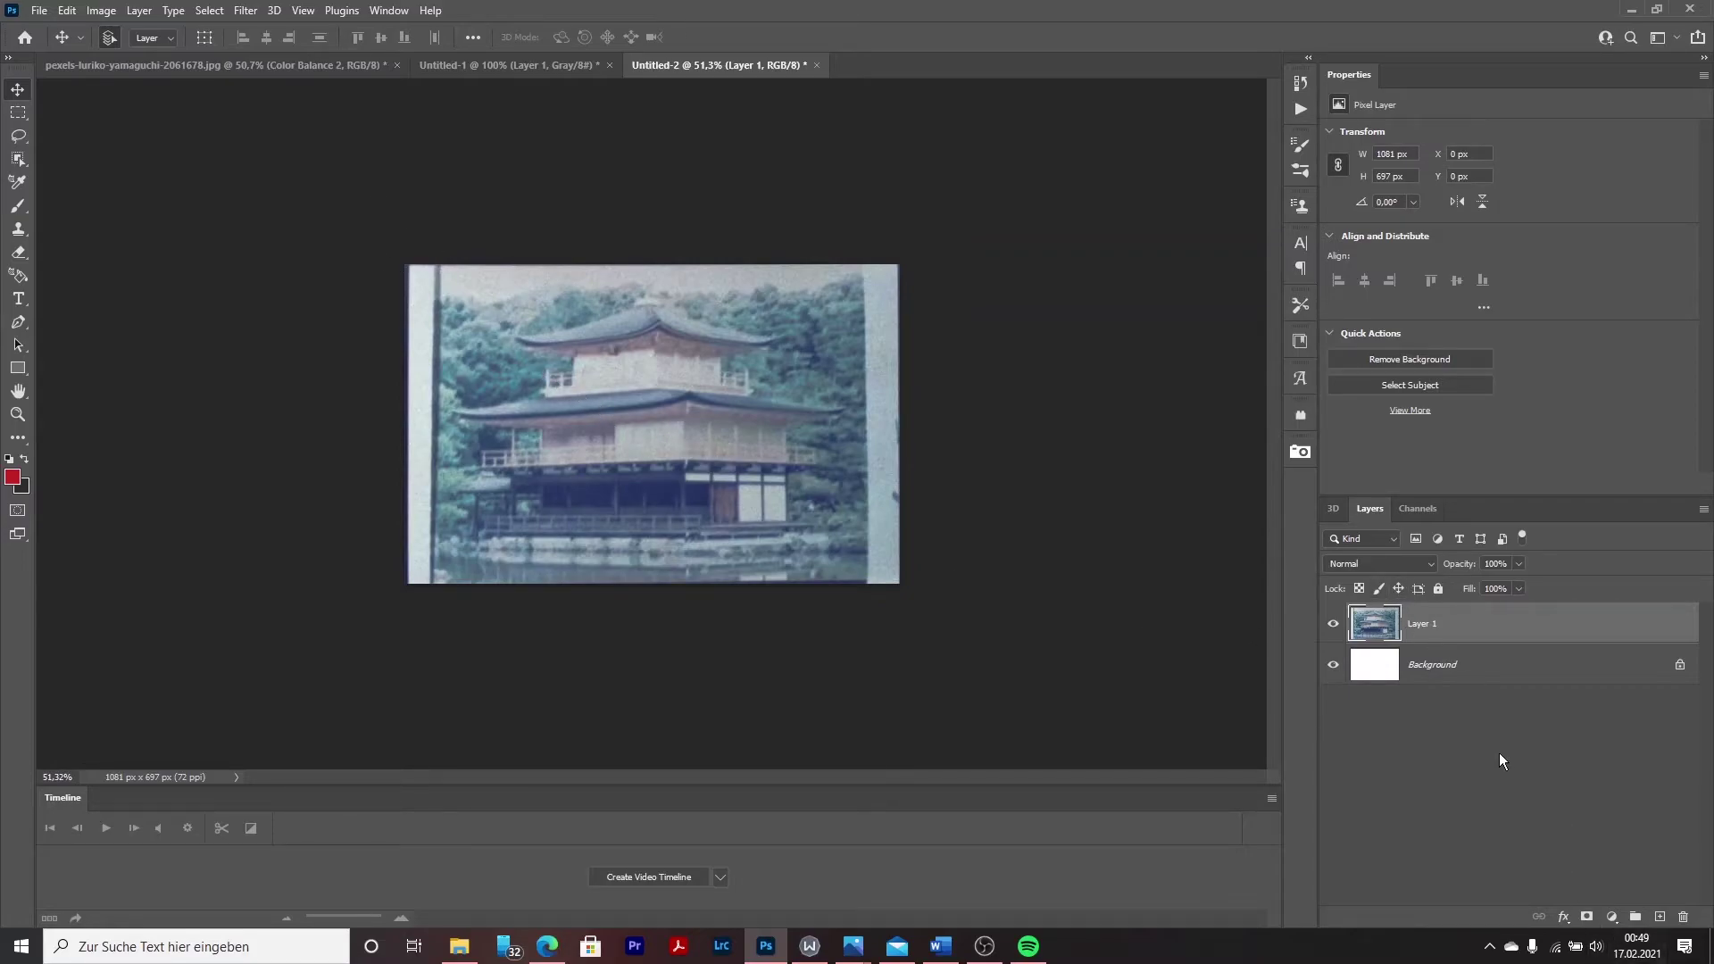
{"action": "left_click", "coordinate": [1640, 670]}
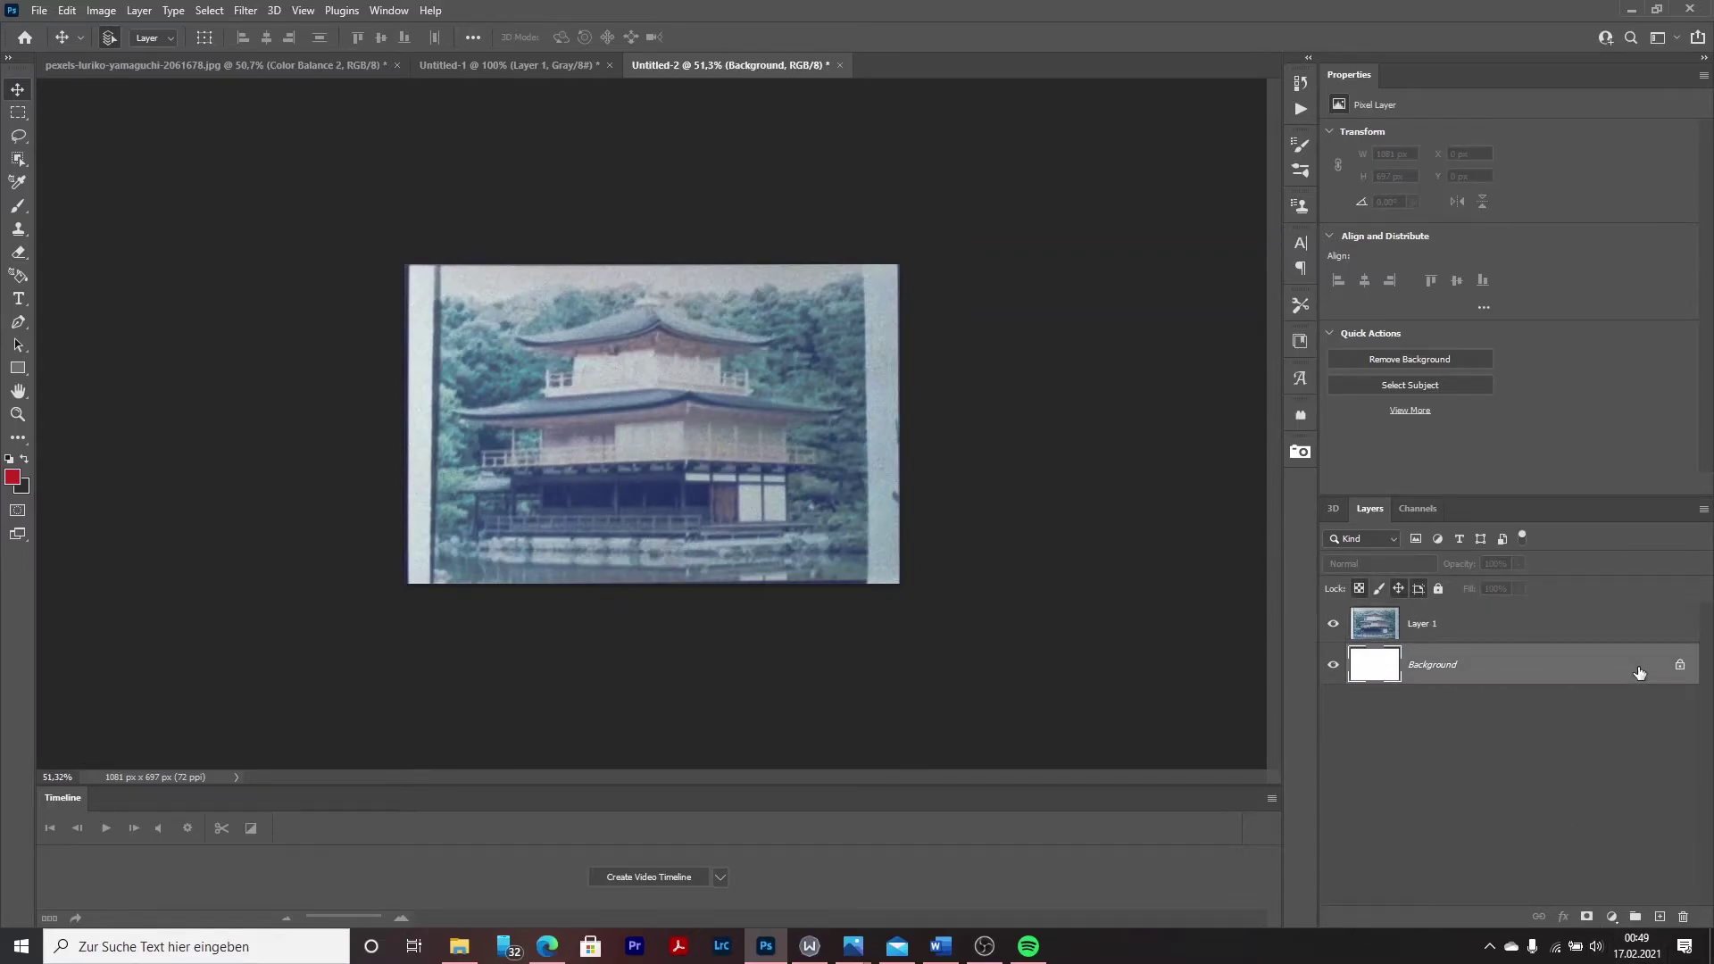
{"action": "left_click", "coordinate": [1680, 666]}
{"action": "key", "text": "Delete"}
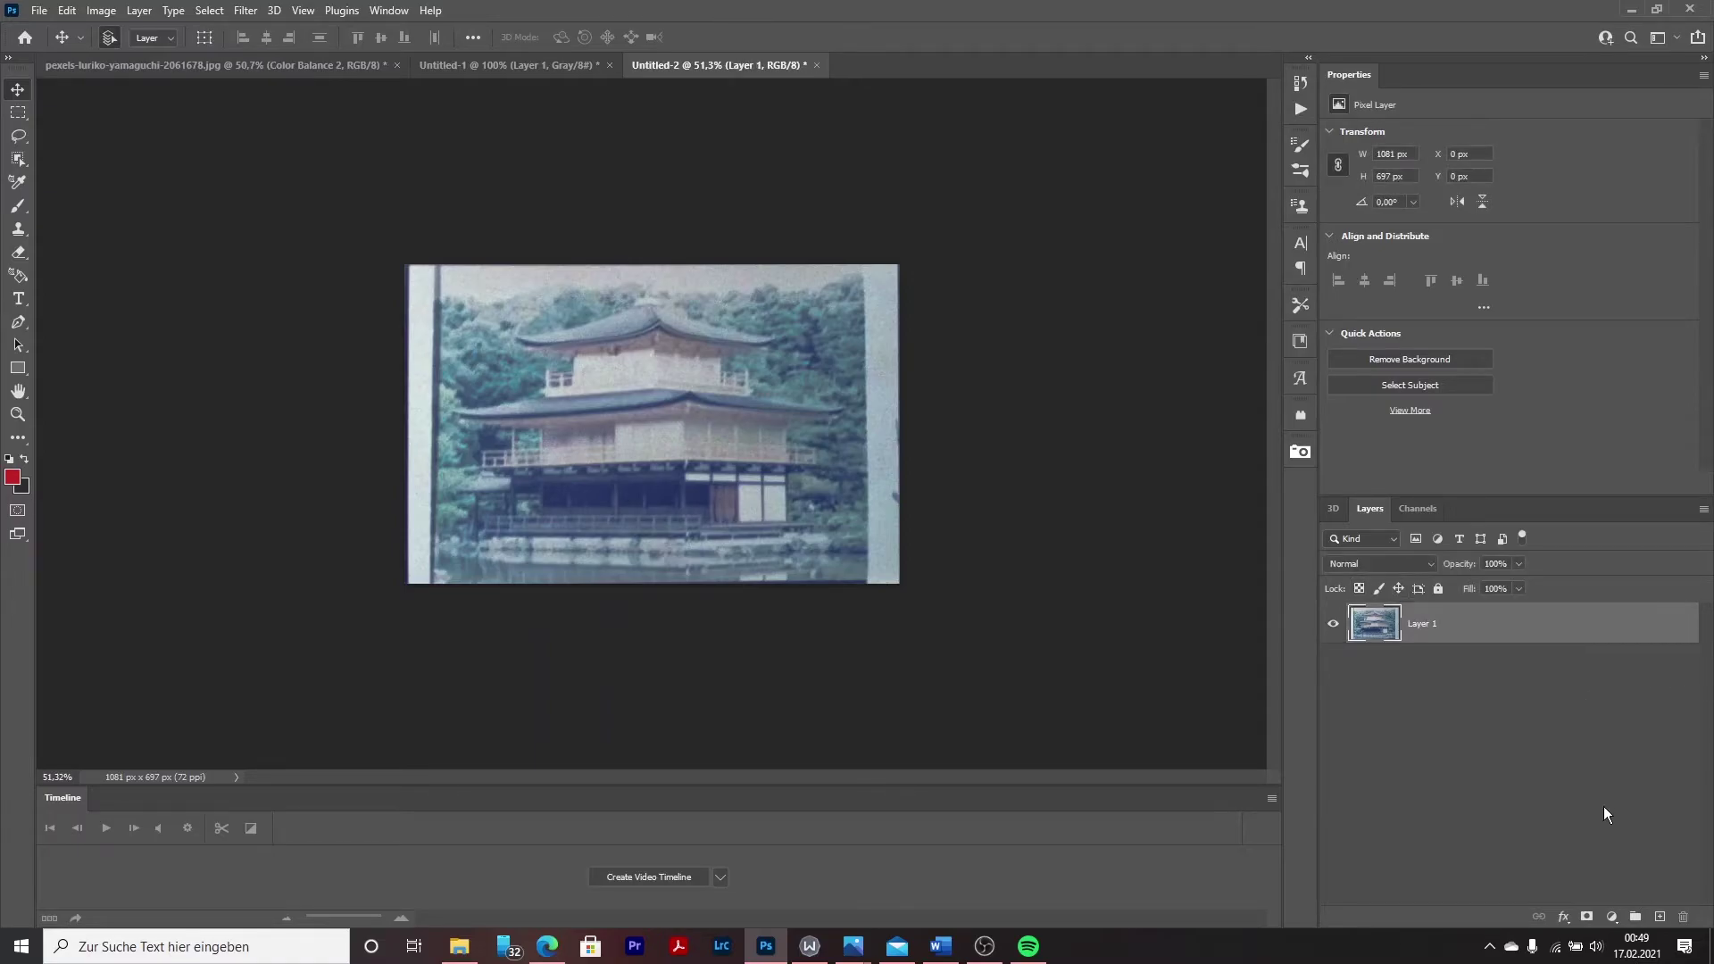
{"action": "left_click", "coordinate": [1613, 920]}
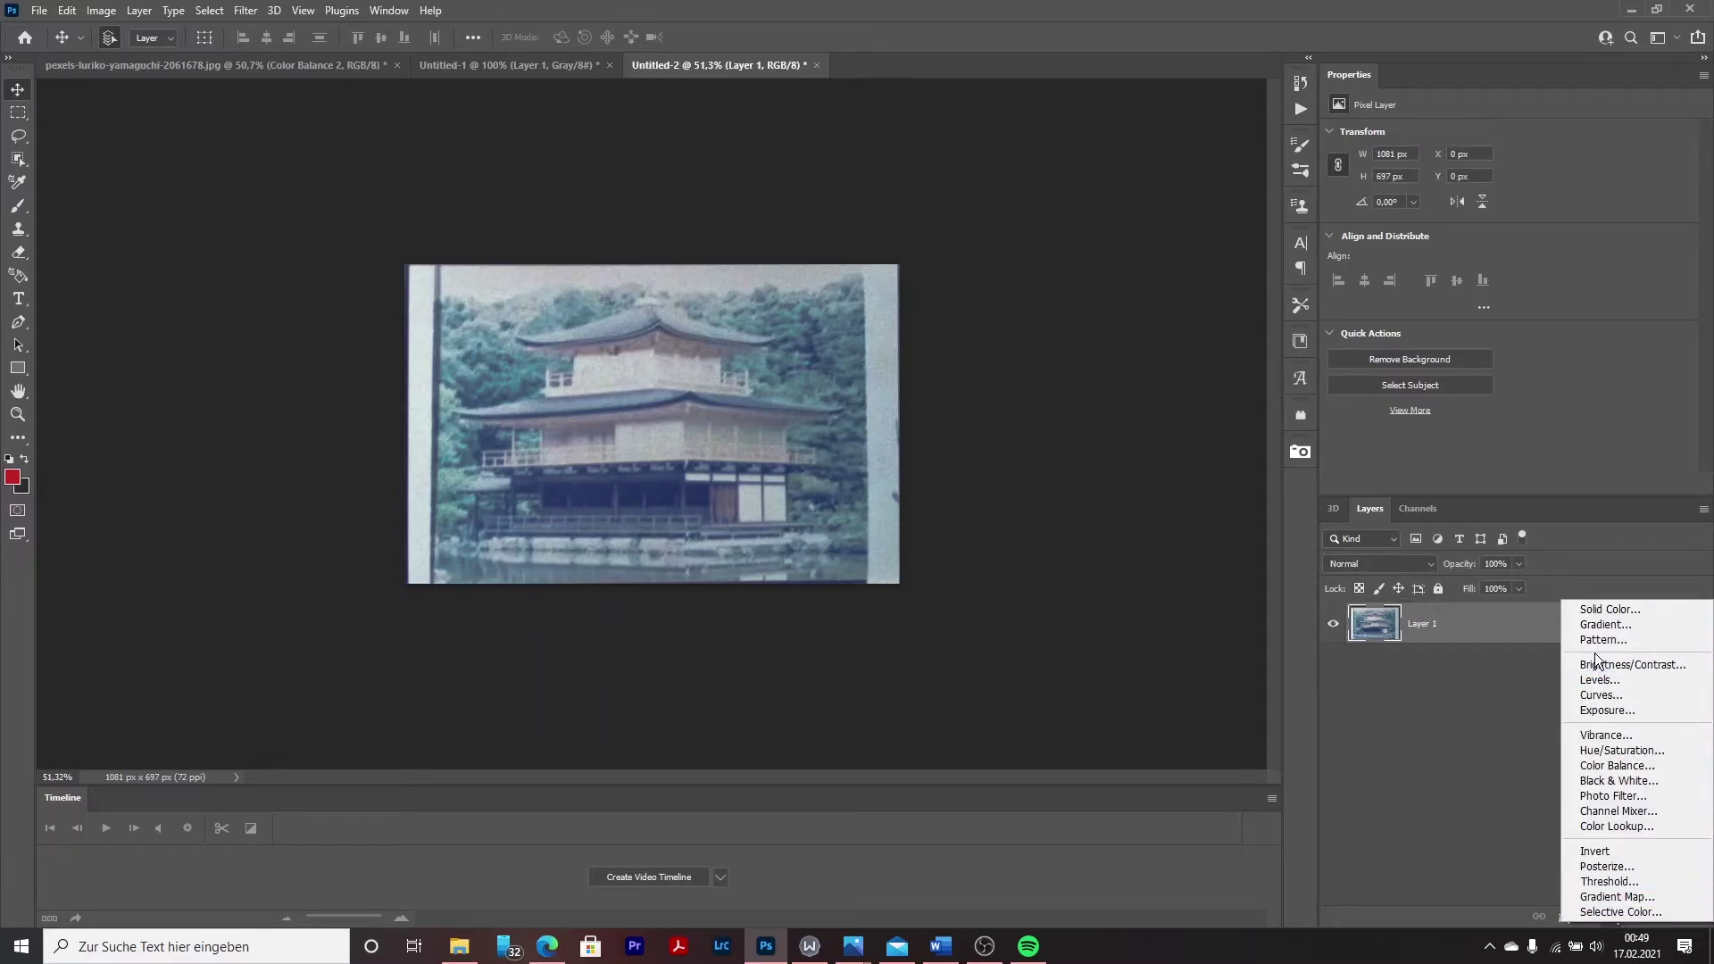
Add Curves 1 and reshape its RGB curve with shadow, midtone and highlight points.
{"action": "left_click", "coordinate": [1600, 695]}
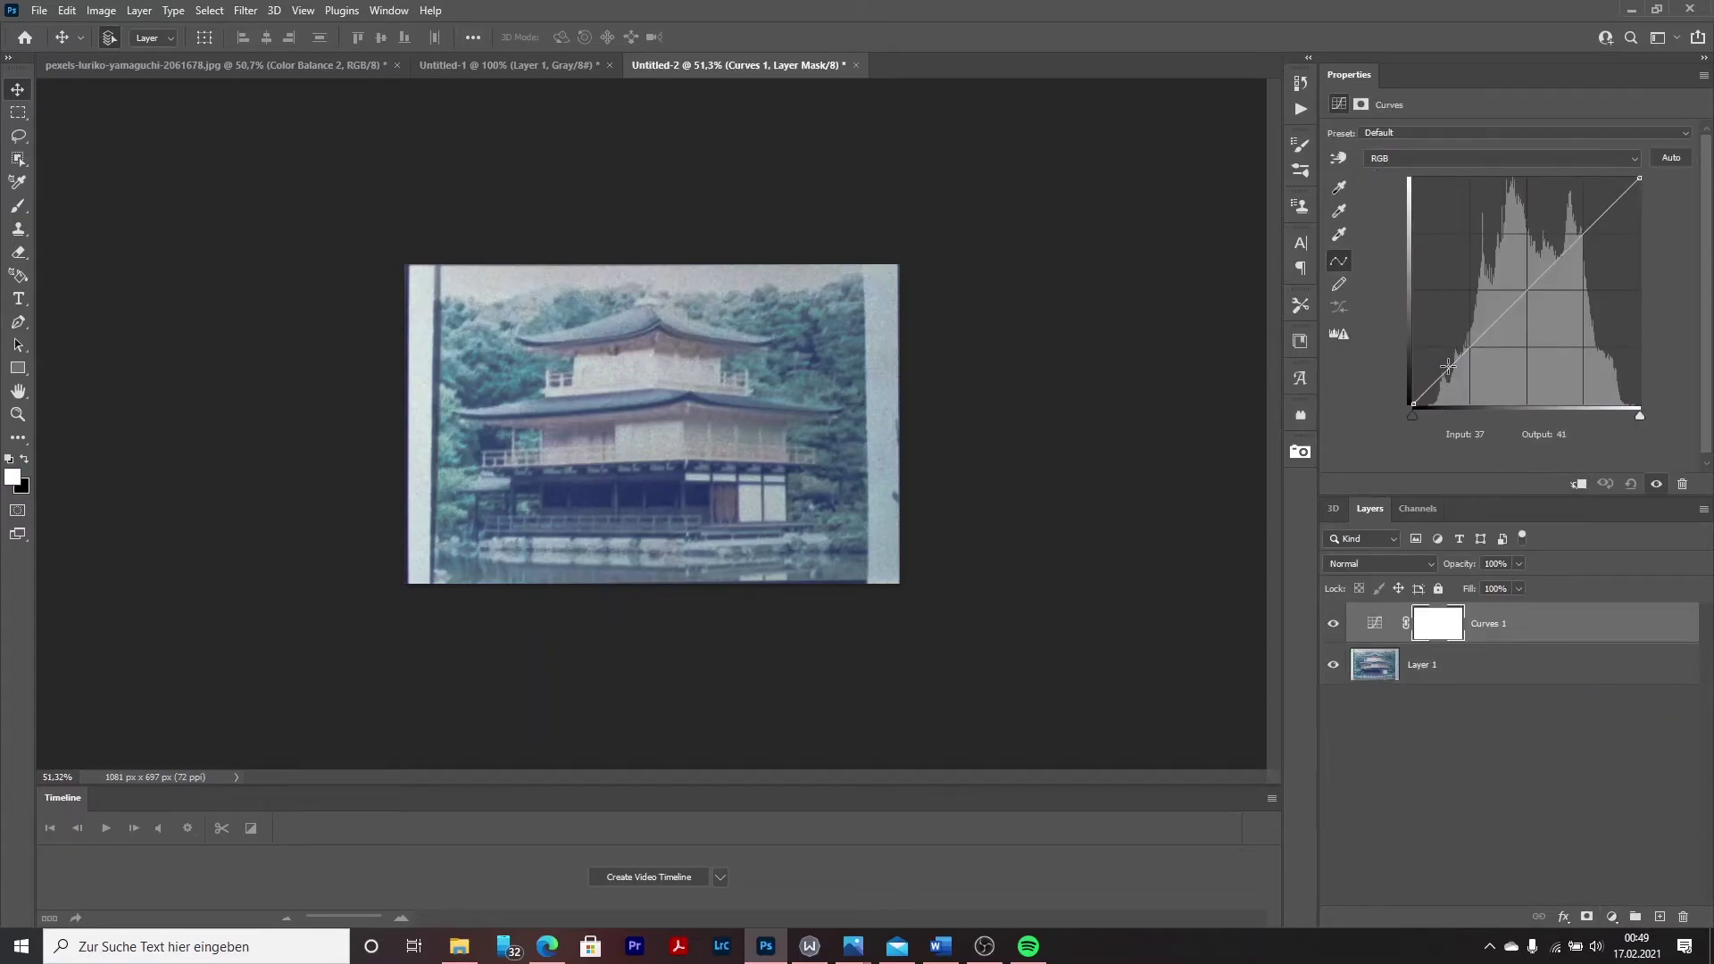
{"action": "left_click_drag", "start_coordinate": [1448, 365], "coordinate": [1453, 374]}
{"action": "left_click", "coordinate": [1543, 302]}
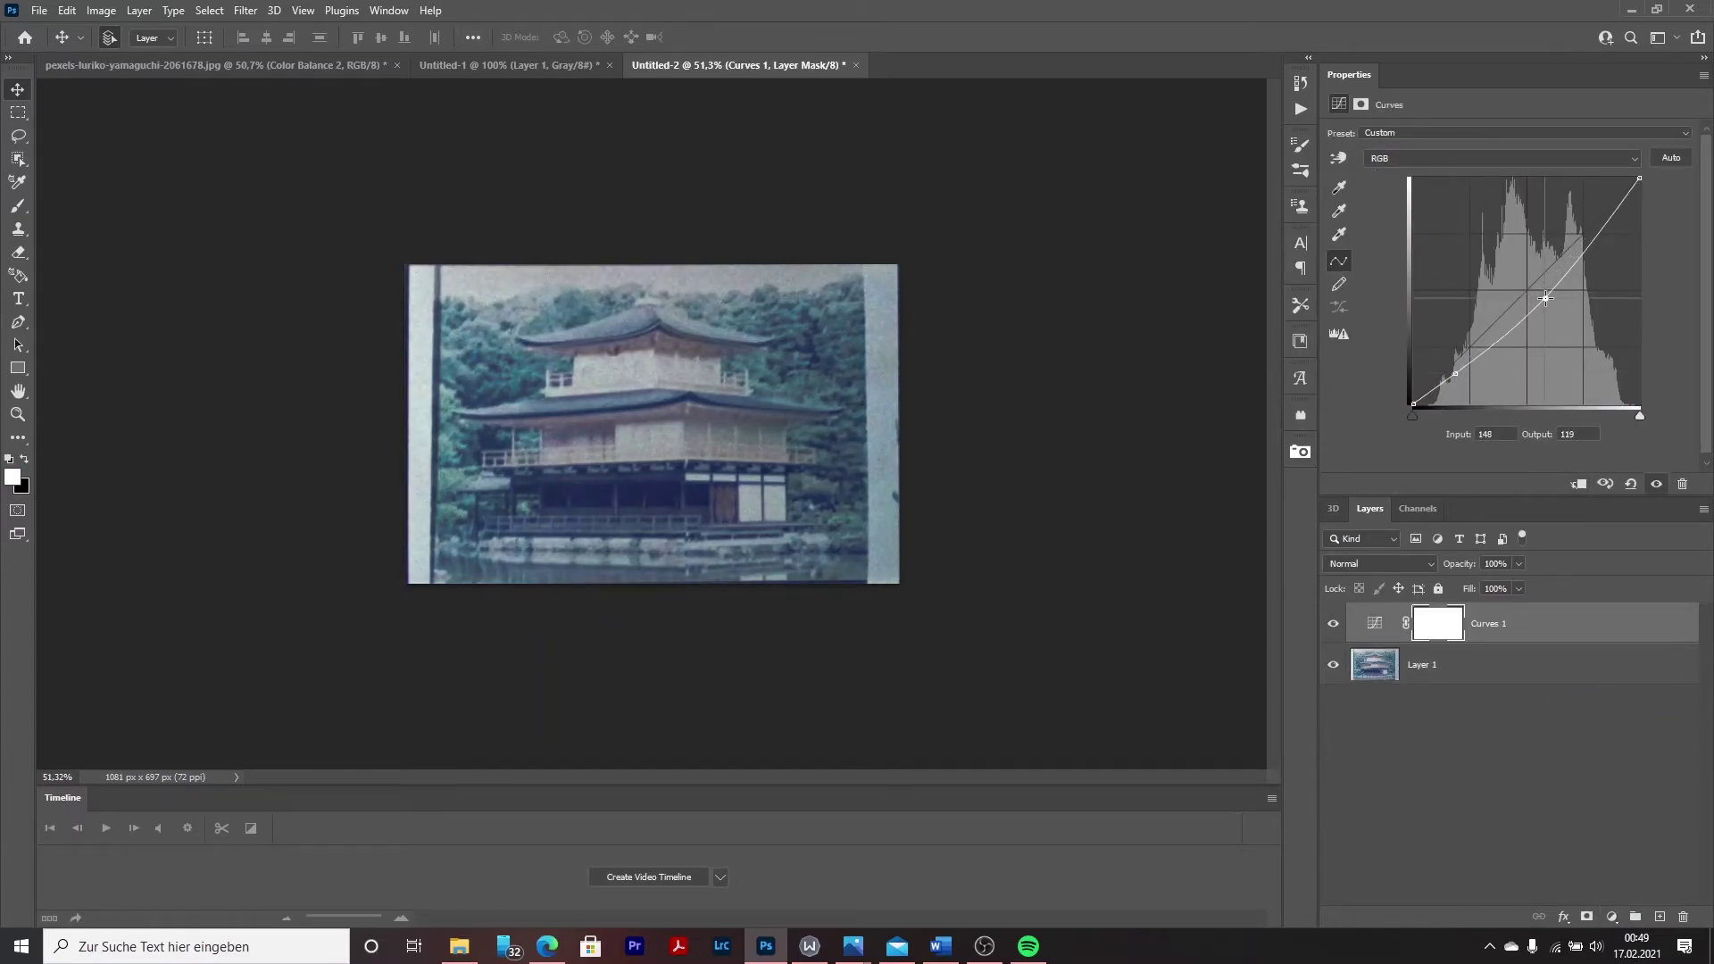
{"action": "left_click_drag", "start_coordinate": [1592, 238], "coordinate": [1588, 236]}
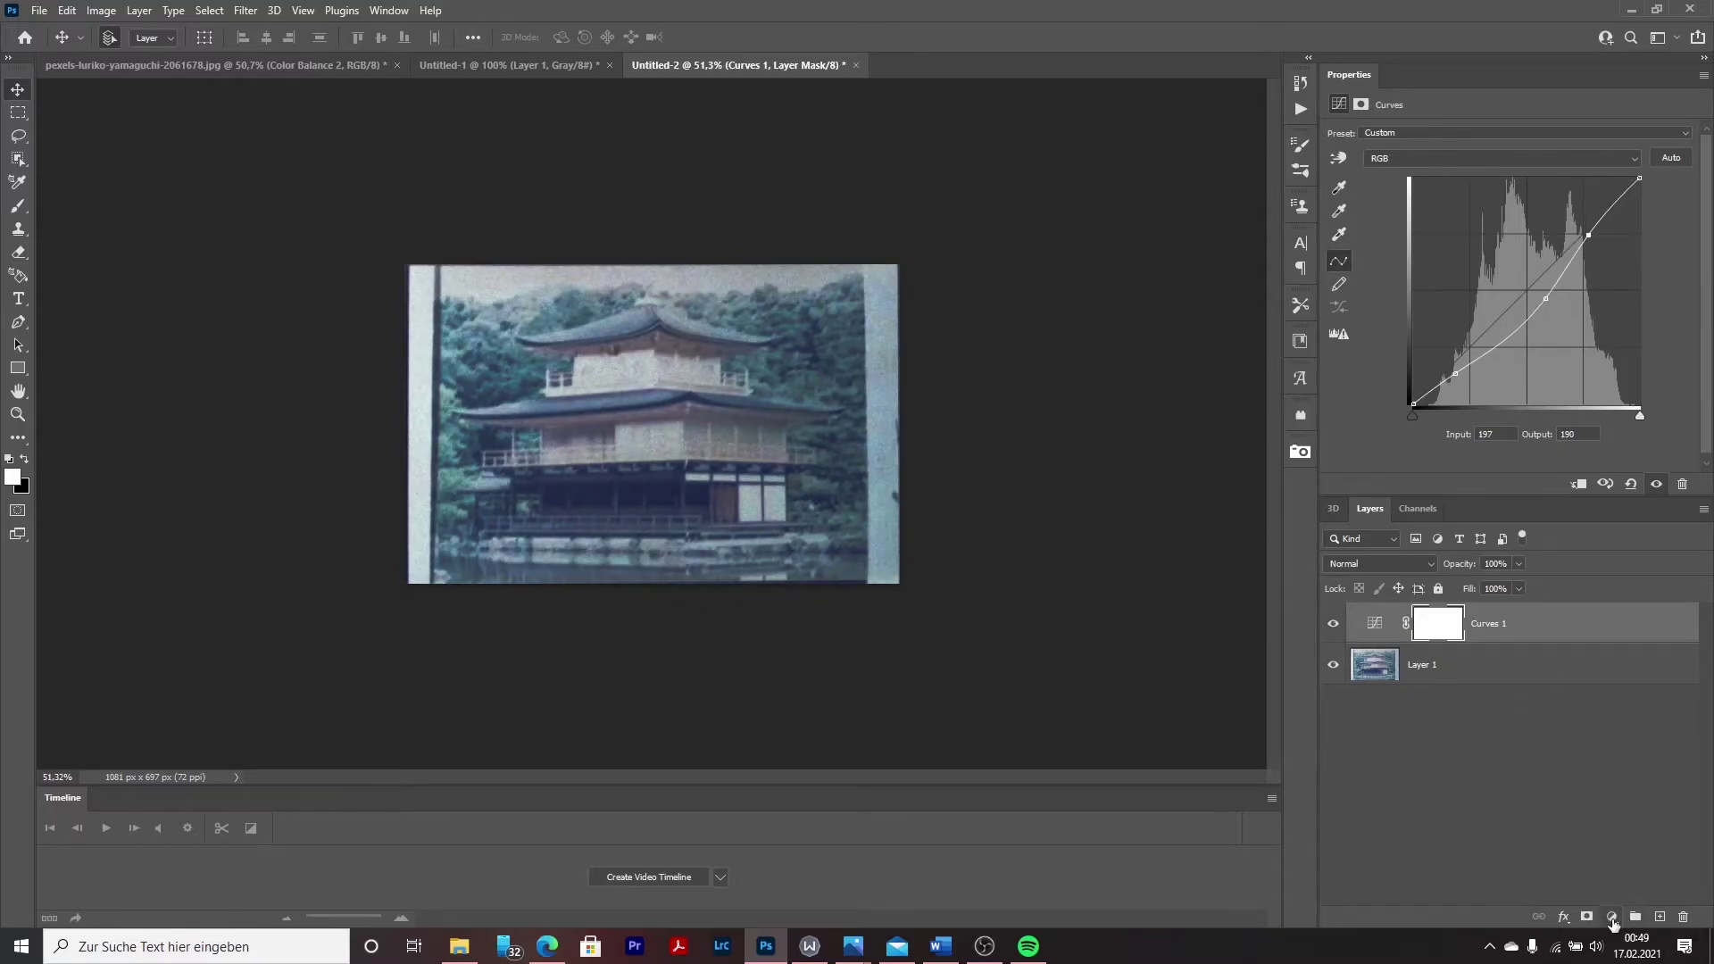
Add an Exposure 1 layer raised to +0.22, leaving the preset at Default.
{"action": "left_click", "coordinate": [1614, 918]}
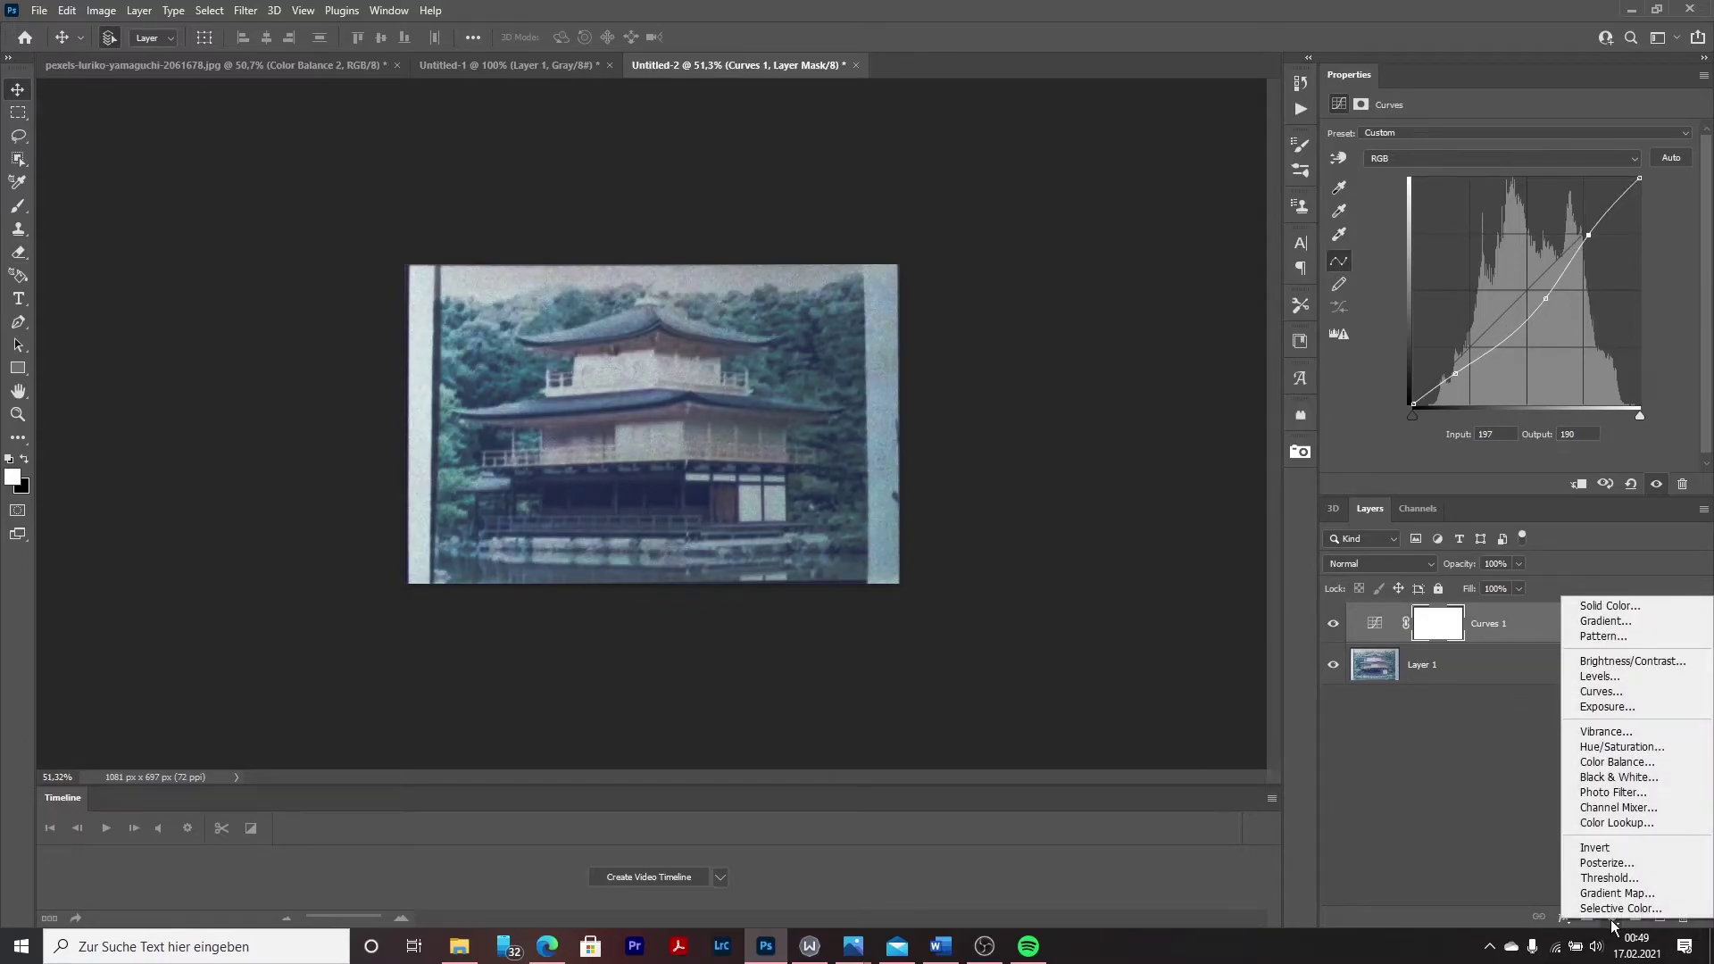
{"action": "left_click", "coordinate": [1630, 706]}
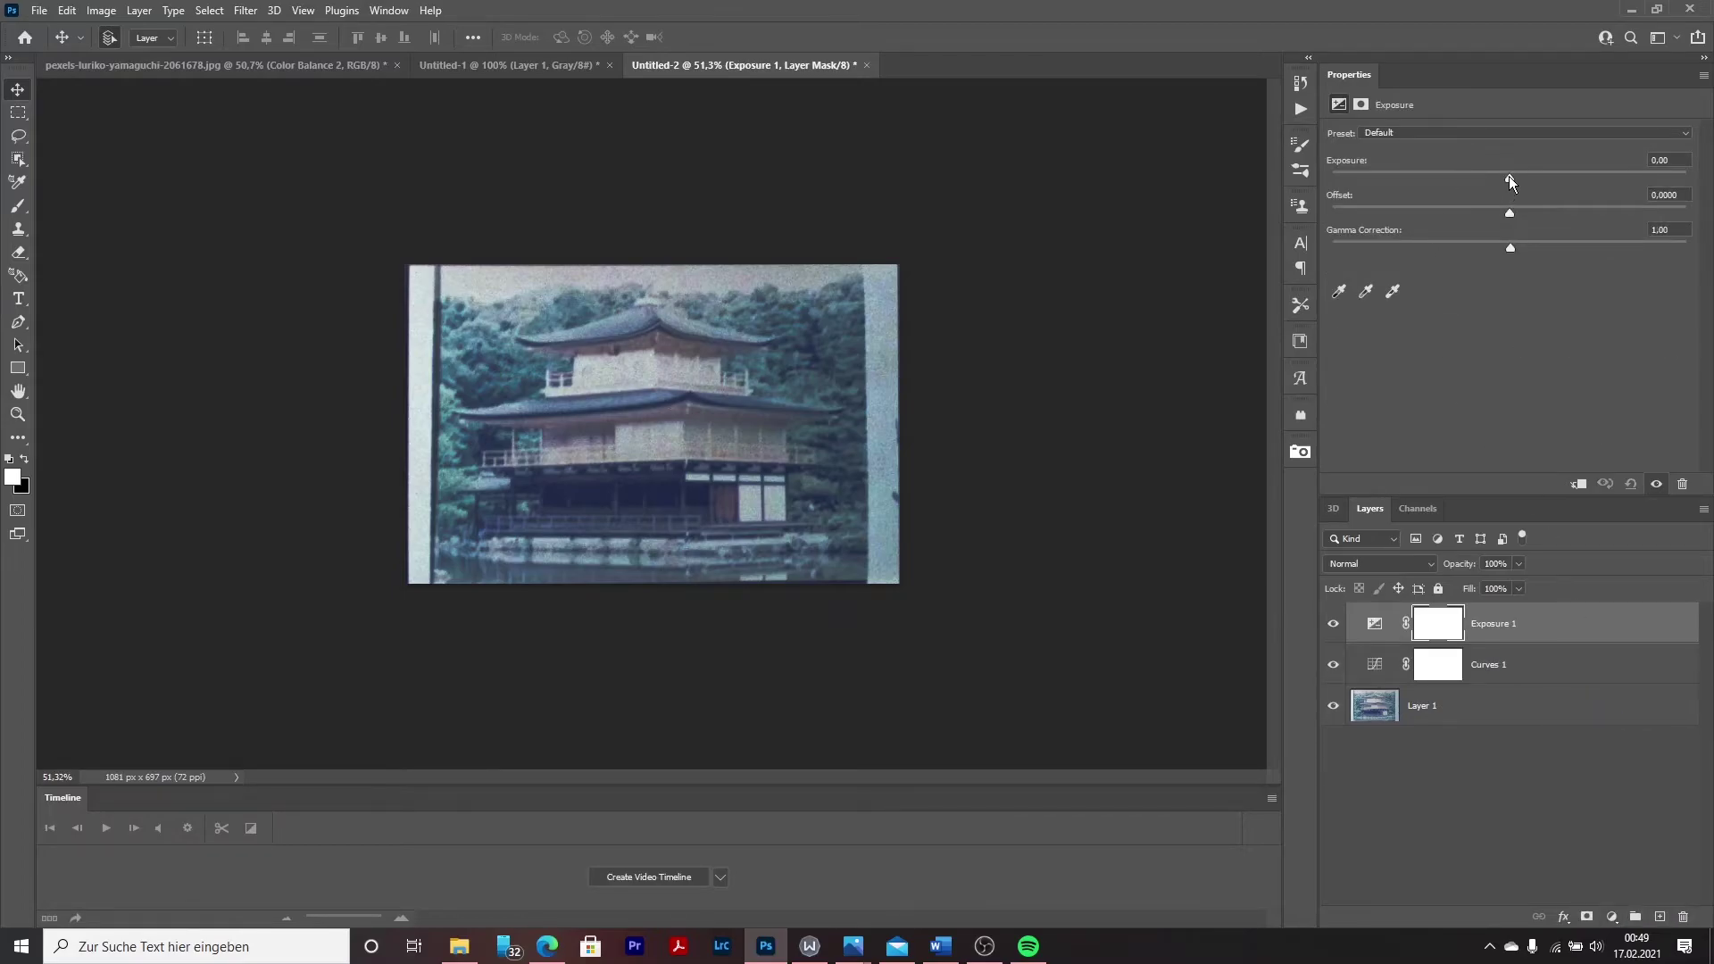
{"action": "left_click_drag", "start_coordinate": [1508, 176], "coordinate": [1514, 177]}
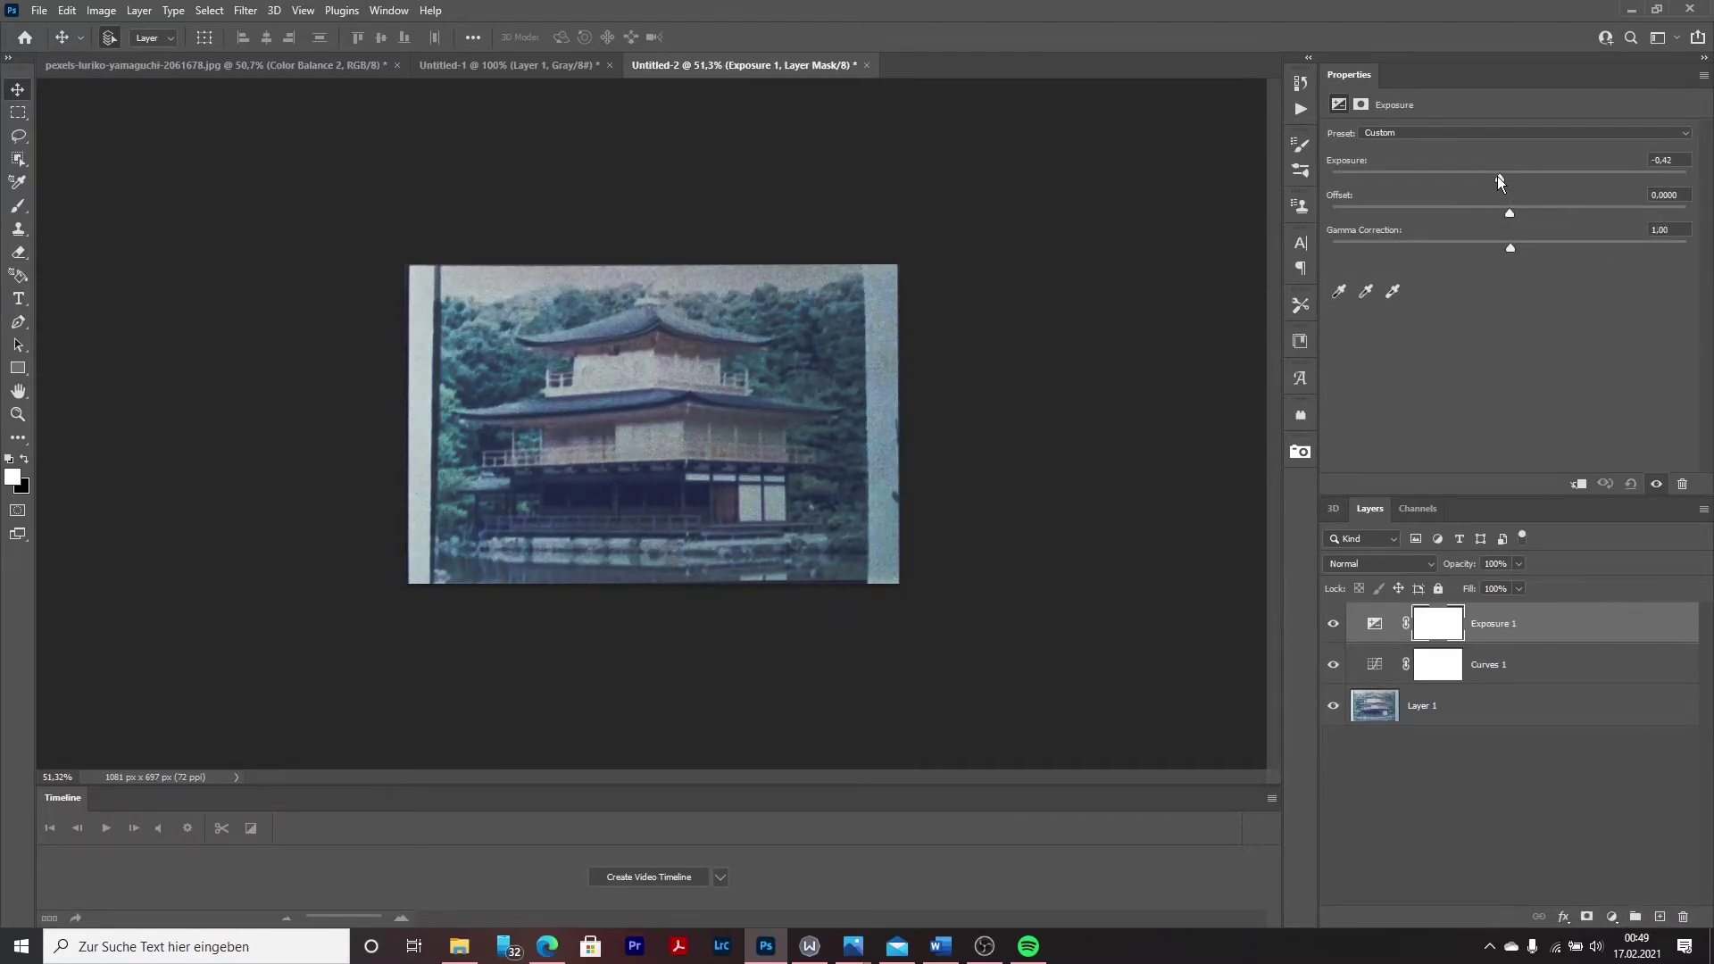
{"action": "left_click", "coordinate": [1460, 131]}
{"action": "left_click", "coordinate": [1531, 304]}
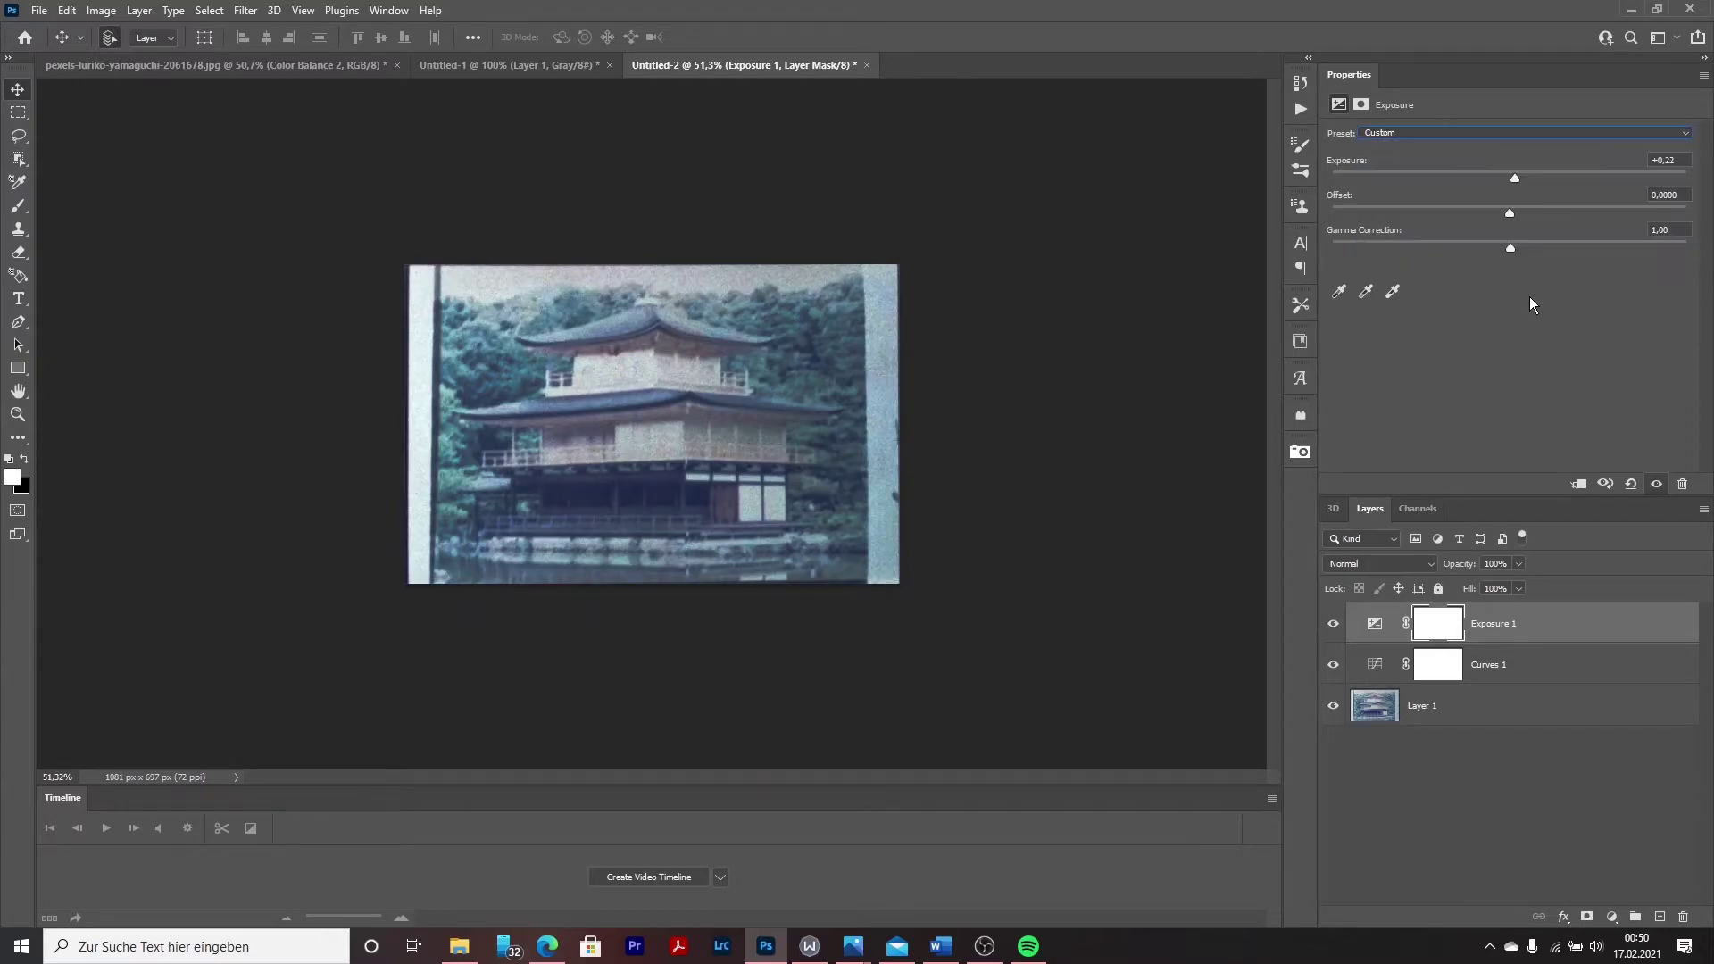
Add Brightness/Contrast 1 with brightness lowered to -19 and contrast 2.
{"action": "left_click", "coordinate": [1612, 917]}
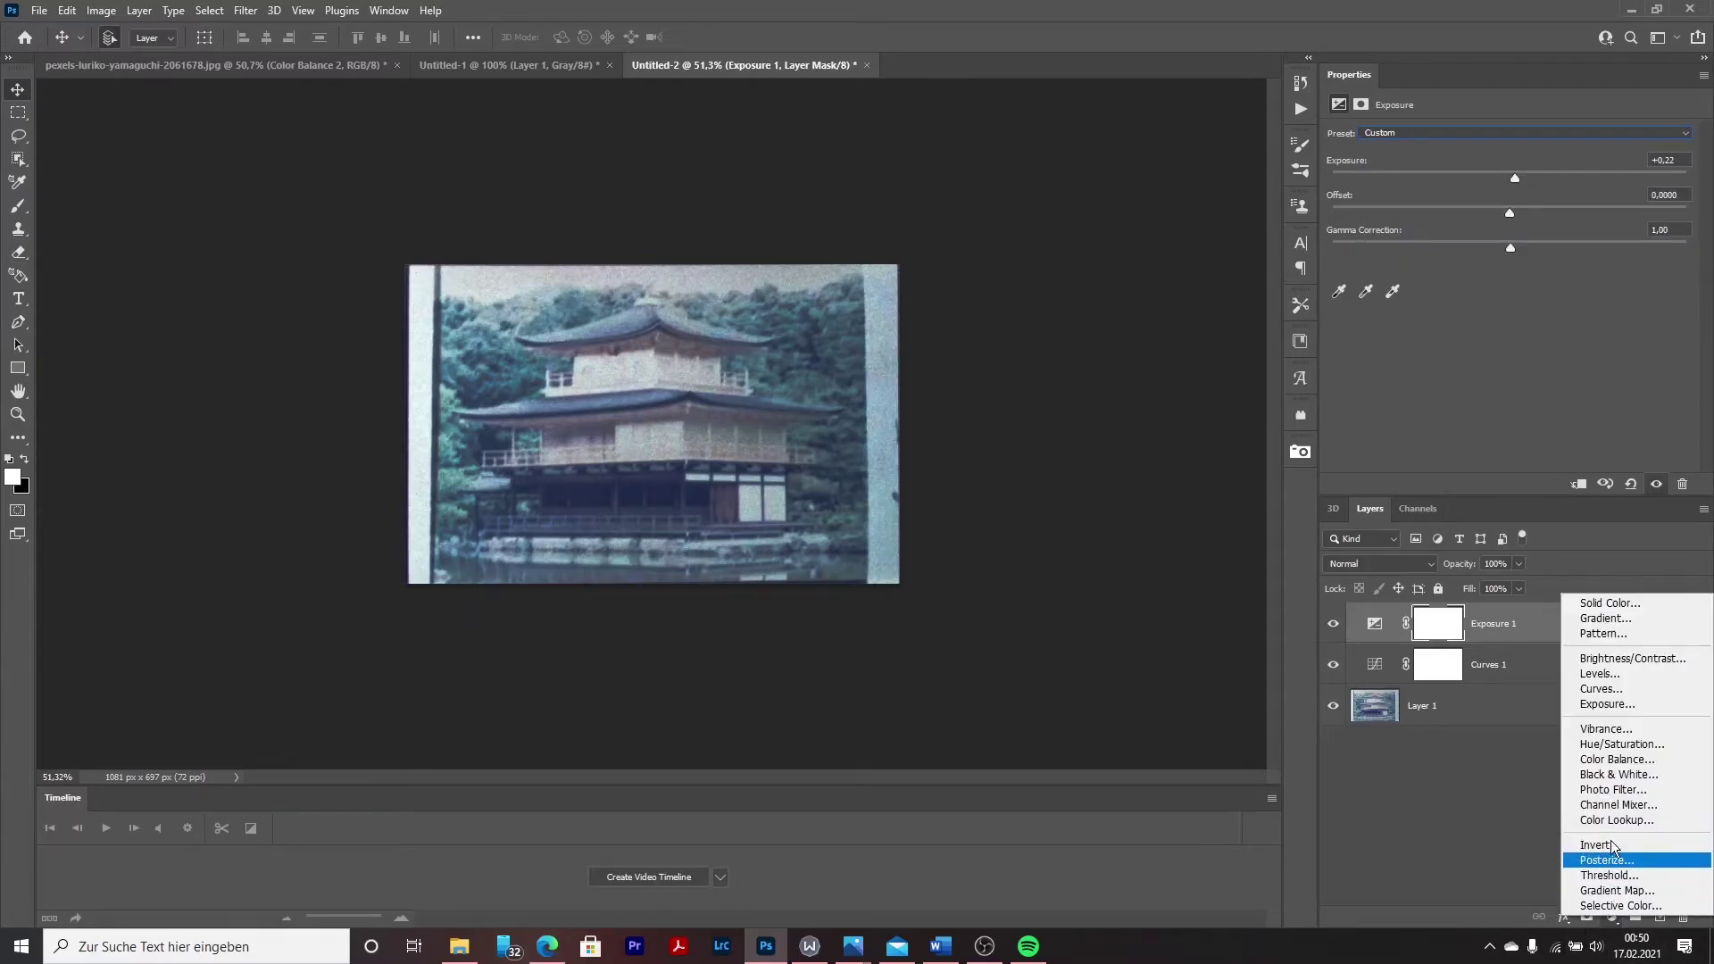
{"action": "left_click", "coordinate": [1631, 660]}
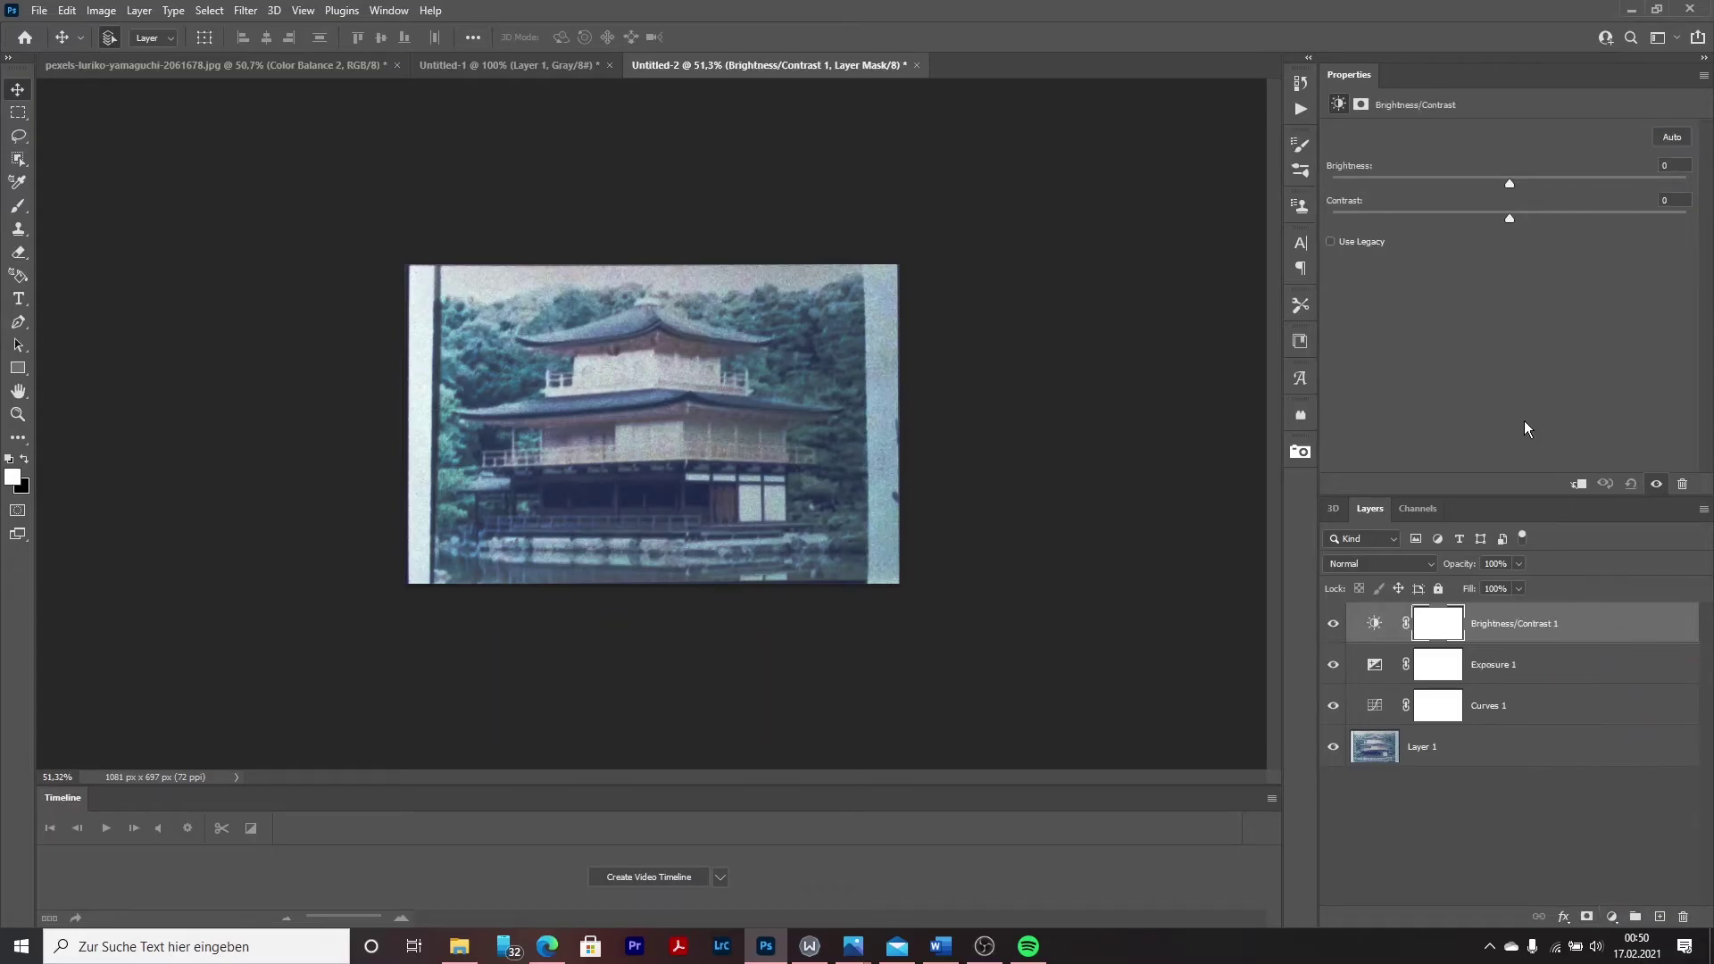
{"action": "left_click_drag", "start_coordinate": [1509, 184], "coordinate": [1484, 183]}
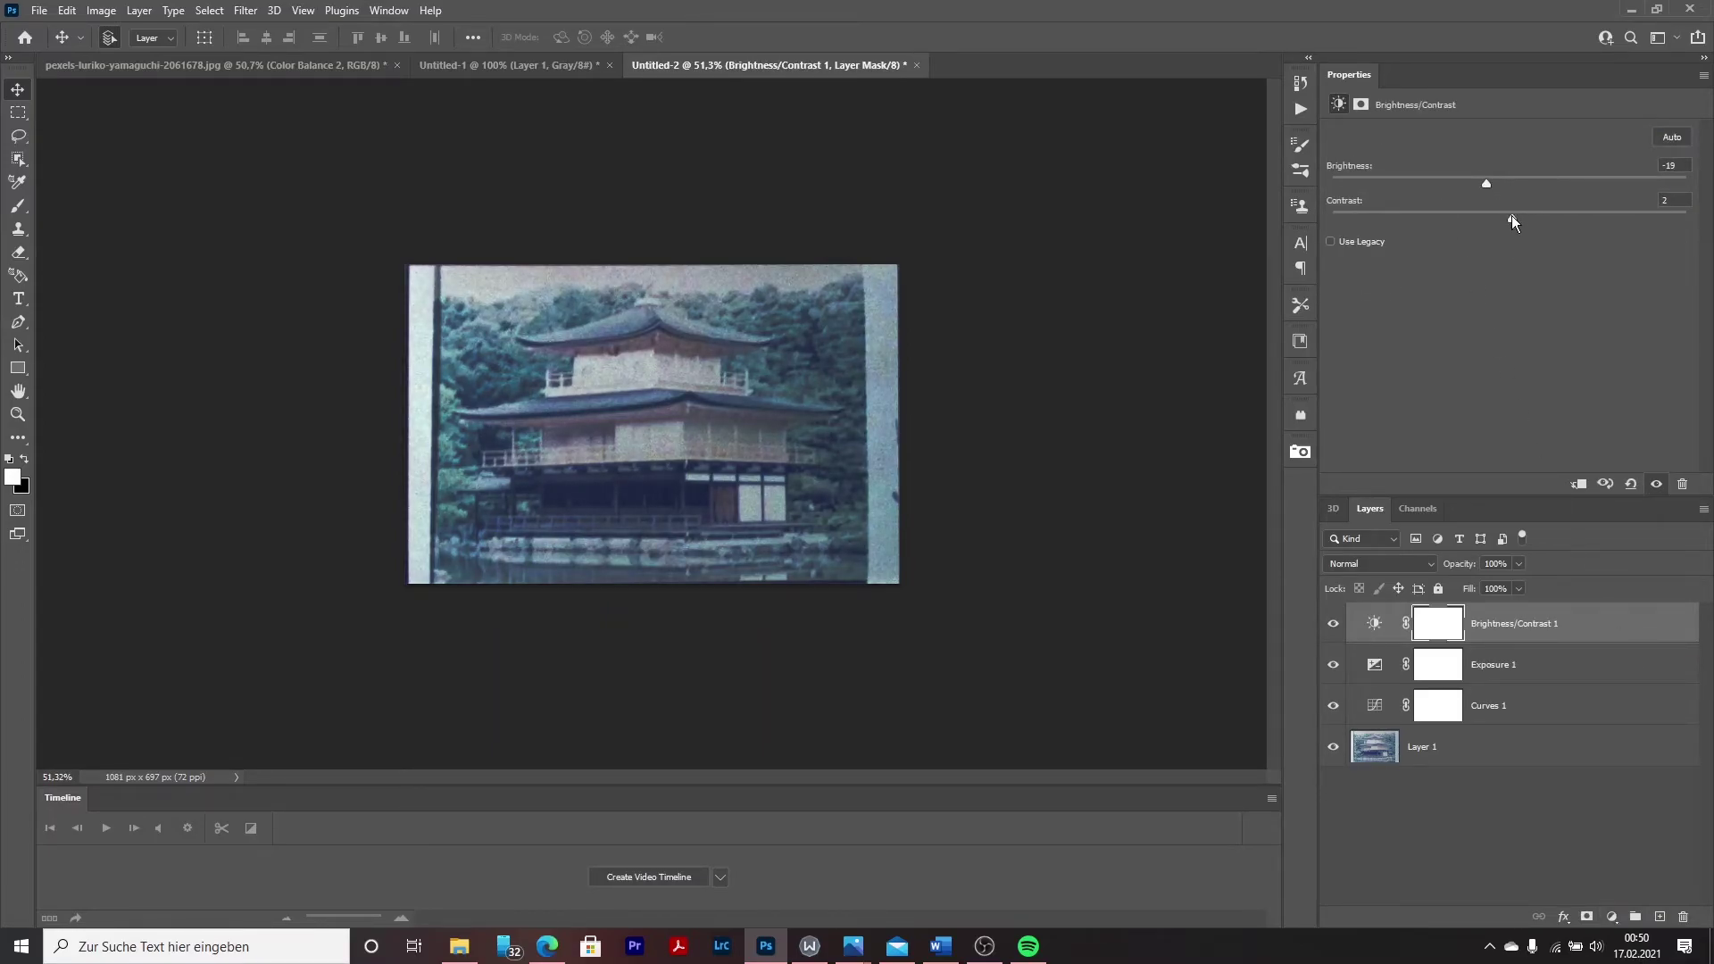
Add Color Balance 1 with midtones nudged to +3, +3, -1.
{"action": "left_click", "coordinate": [1612, 916]}
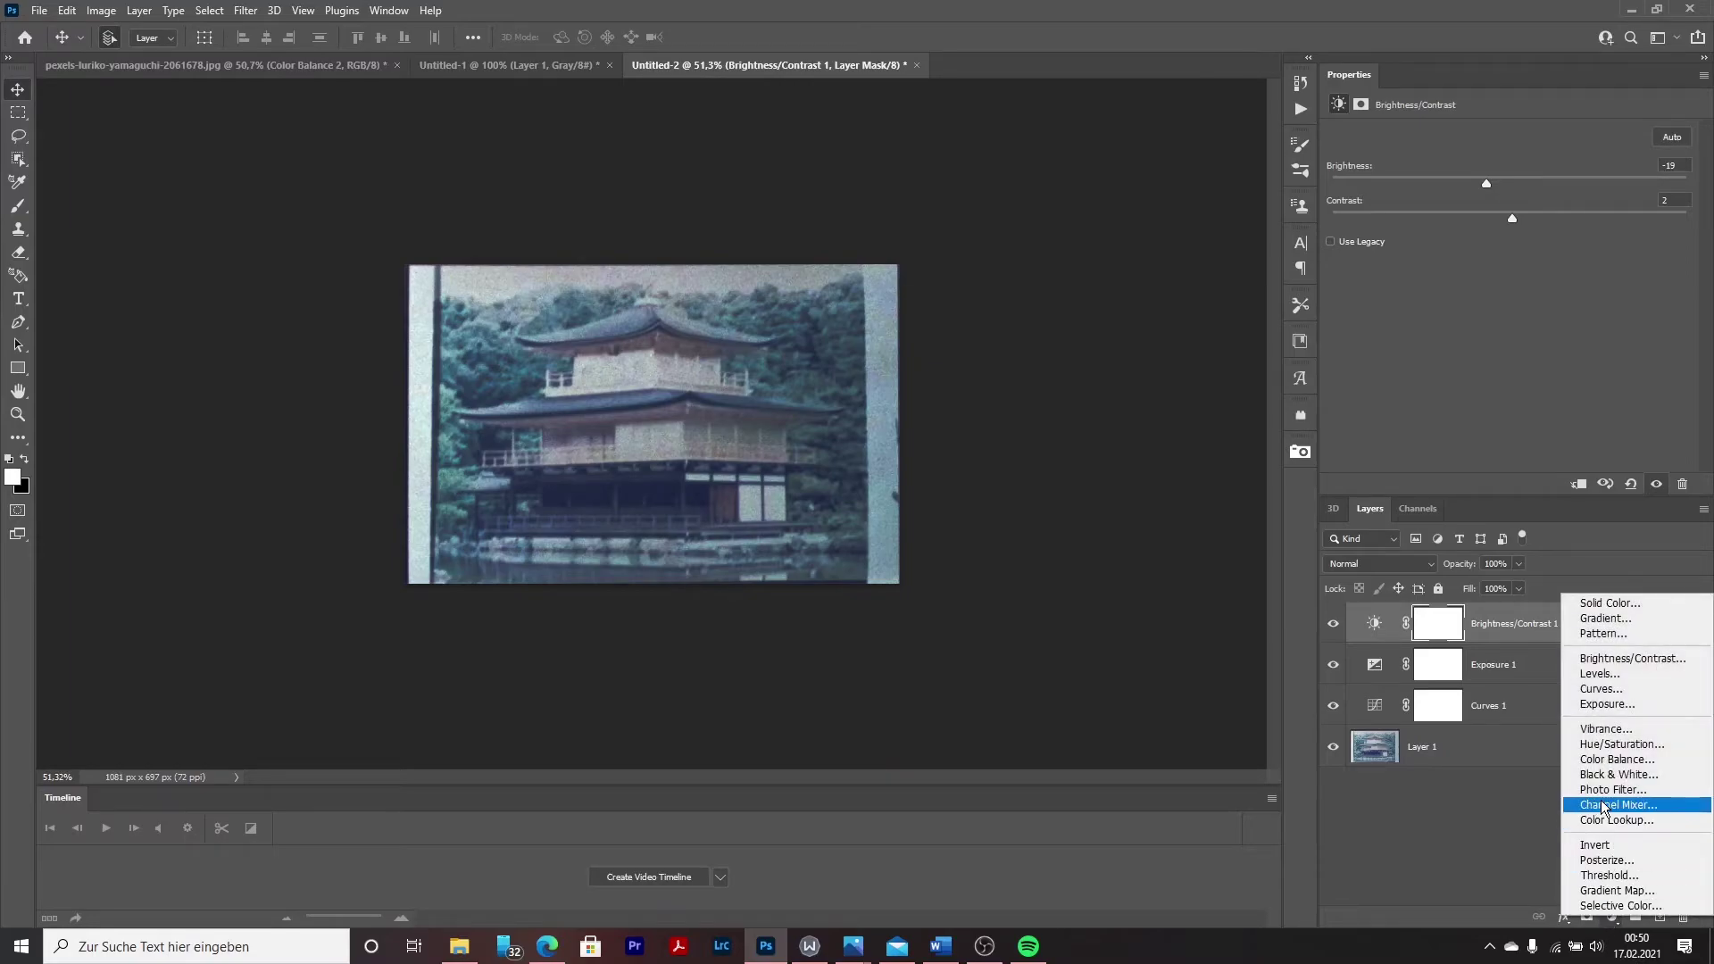
{"action": "left_click", "coordinate": [1615, 759]}
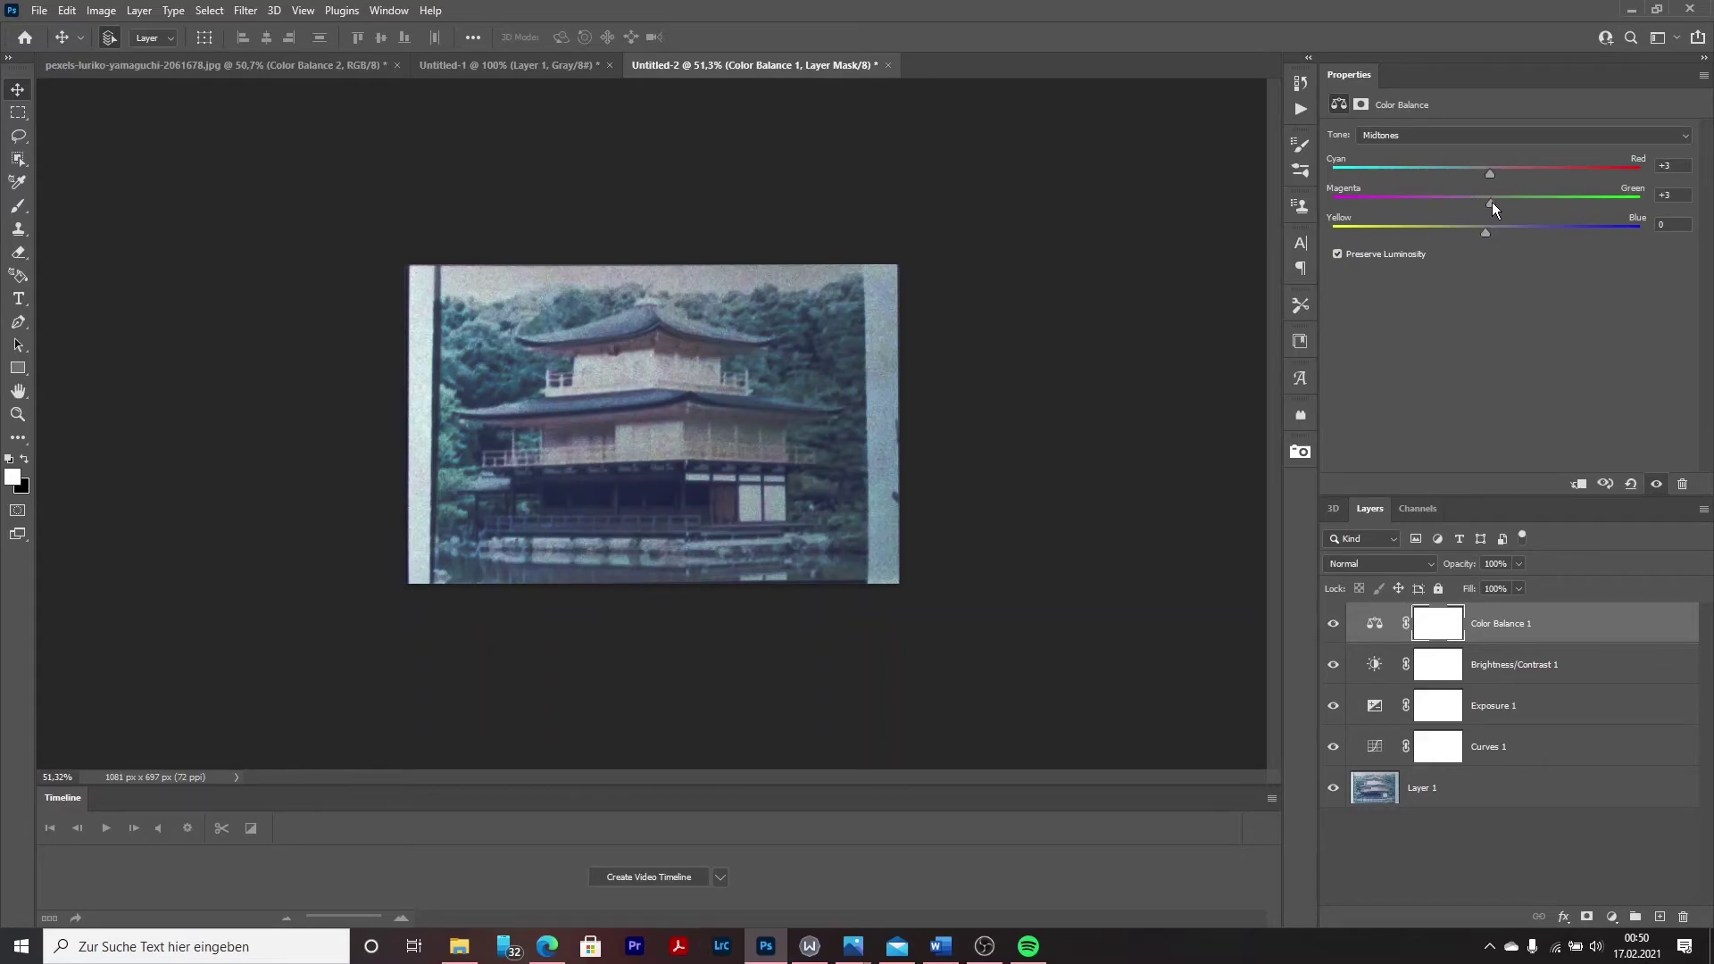
{"action": "left_click_drag", "start_coordinate": [1486, 229], "coordinate": [1496, 229]}
{"action": "left_click", "coordinate": [1611, 916]}
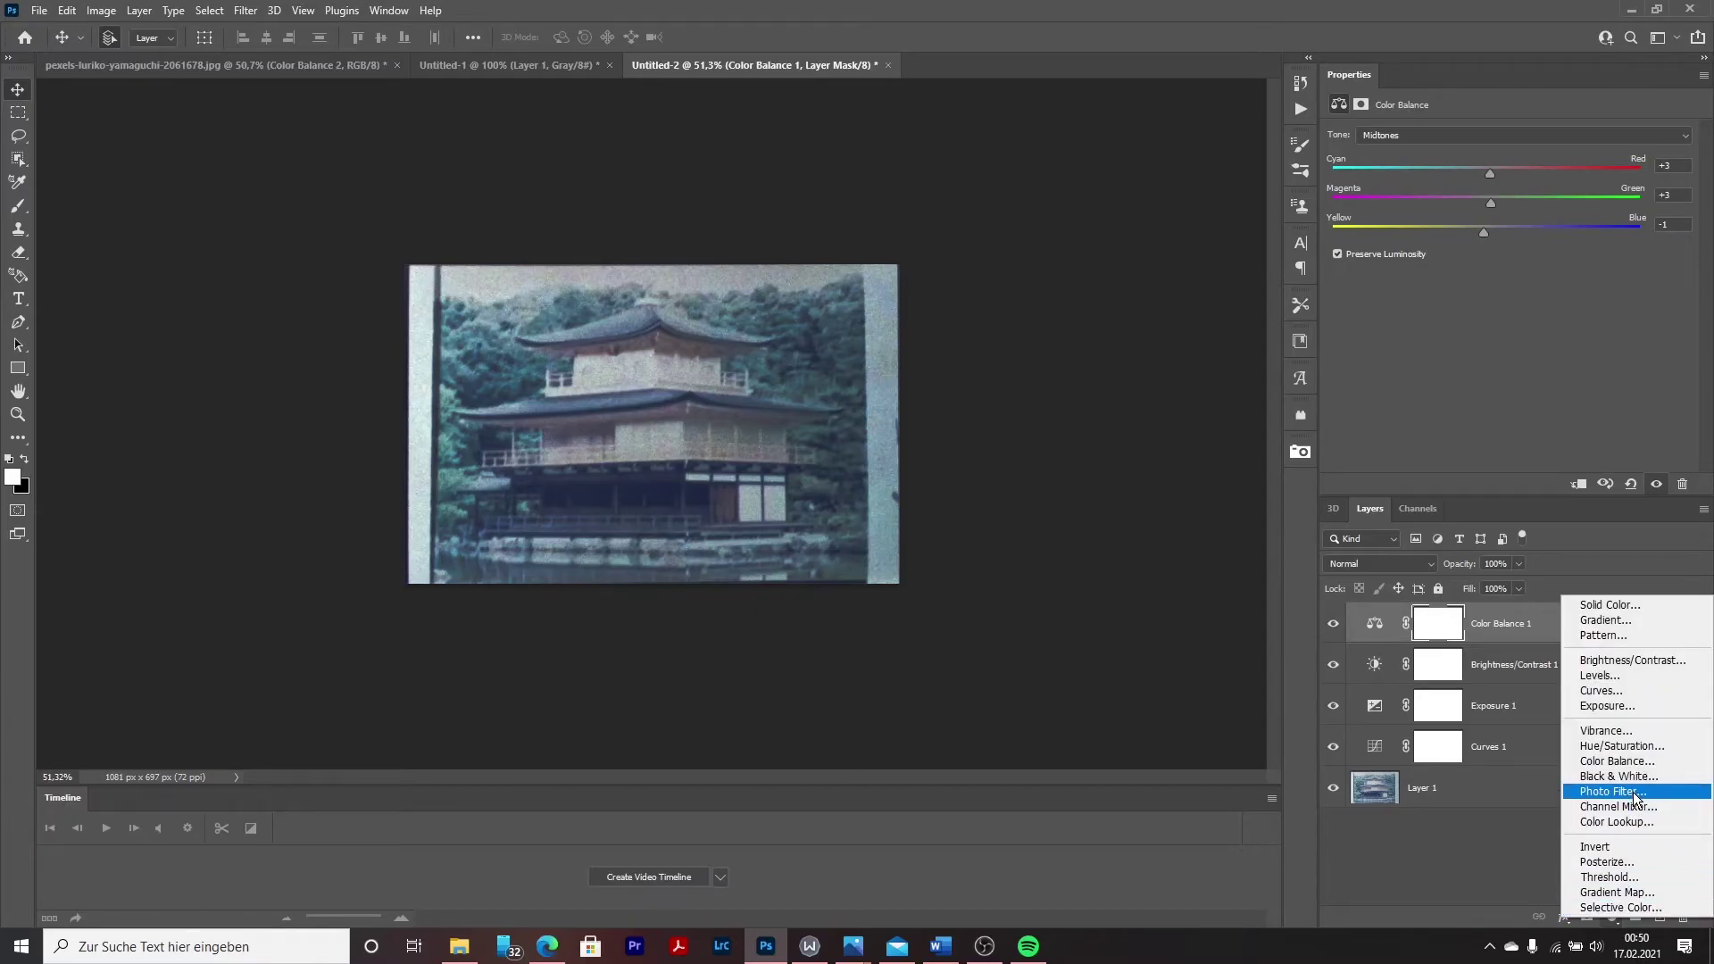
Add Levels 1 and narrow its output range to 3–237, keeping the Default preset.
{"action": "left_click", "coordinate": [1626, 678]}
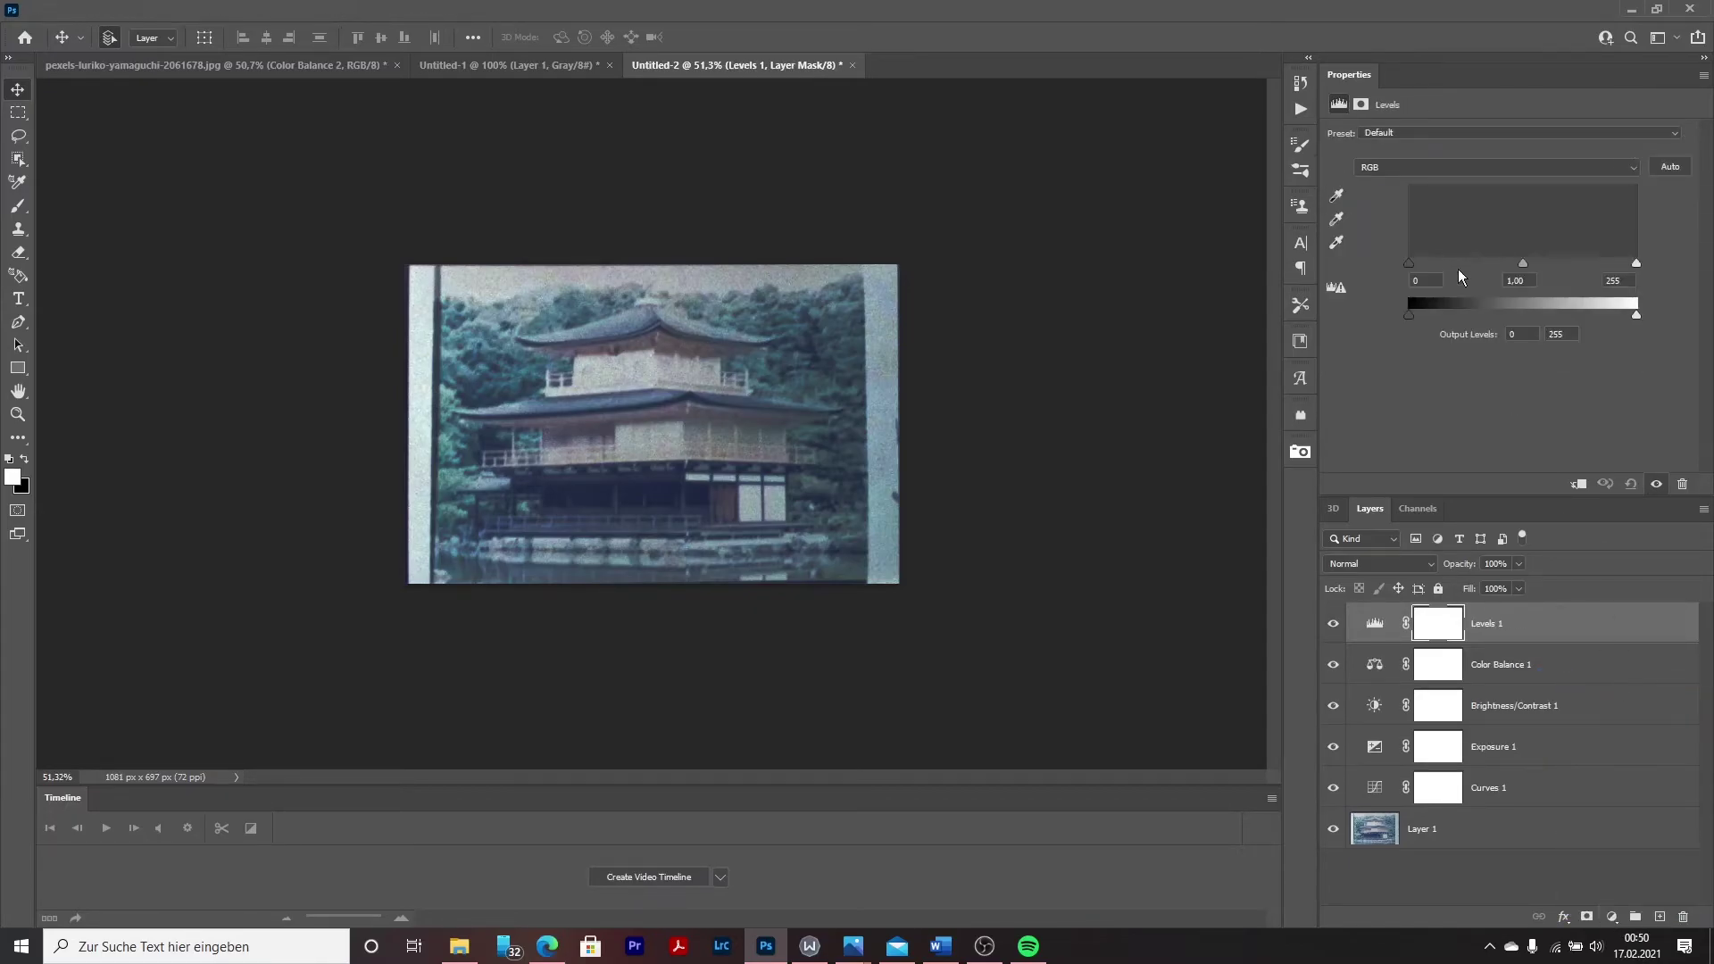
{"action": "left_click", "coordinate": [1405, 134]}
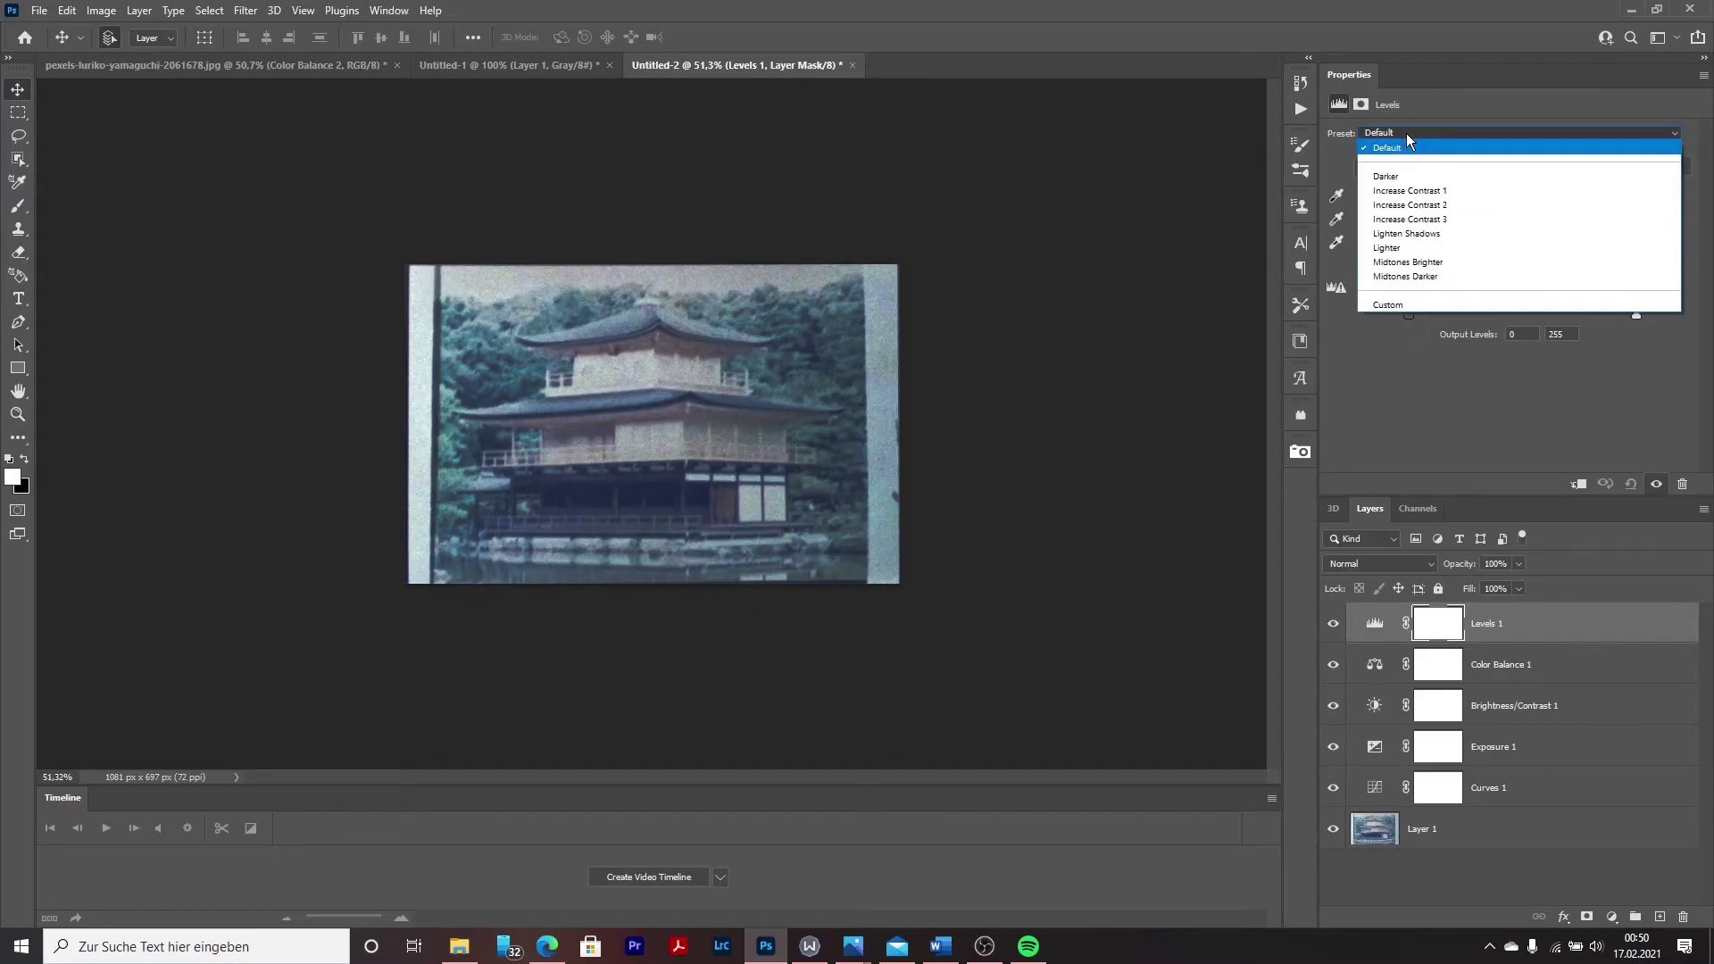
{"action": "left_click", "coordinate": [1406, 134]}
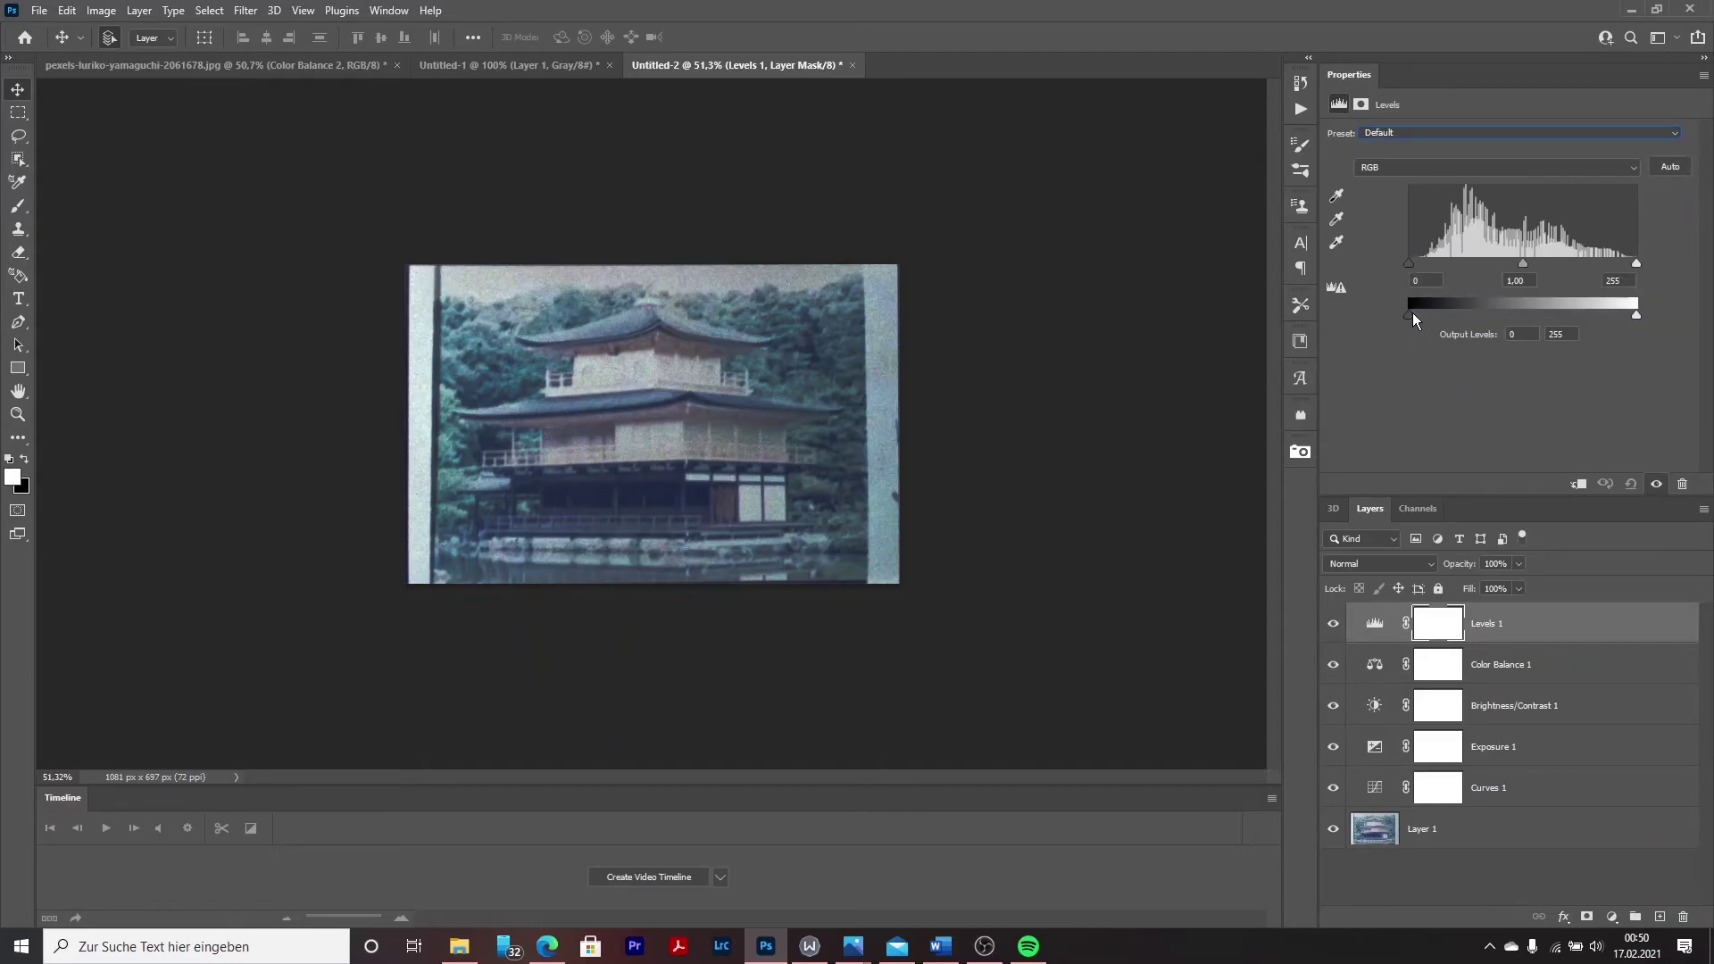
{"action": "left_click_drag", "start_coordinate": [1411, 311], "coordinate": [1411, 313]}
{"action": "left_click_drag", "start_coordinate": [1630, 313], "coordinate": [1617, 312]}
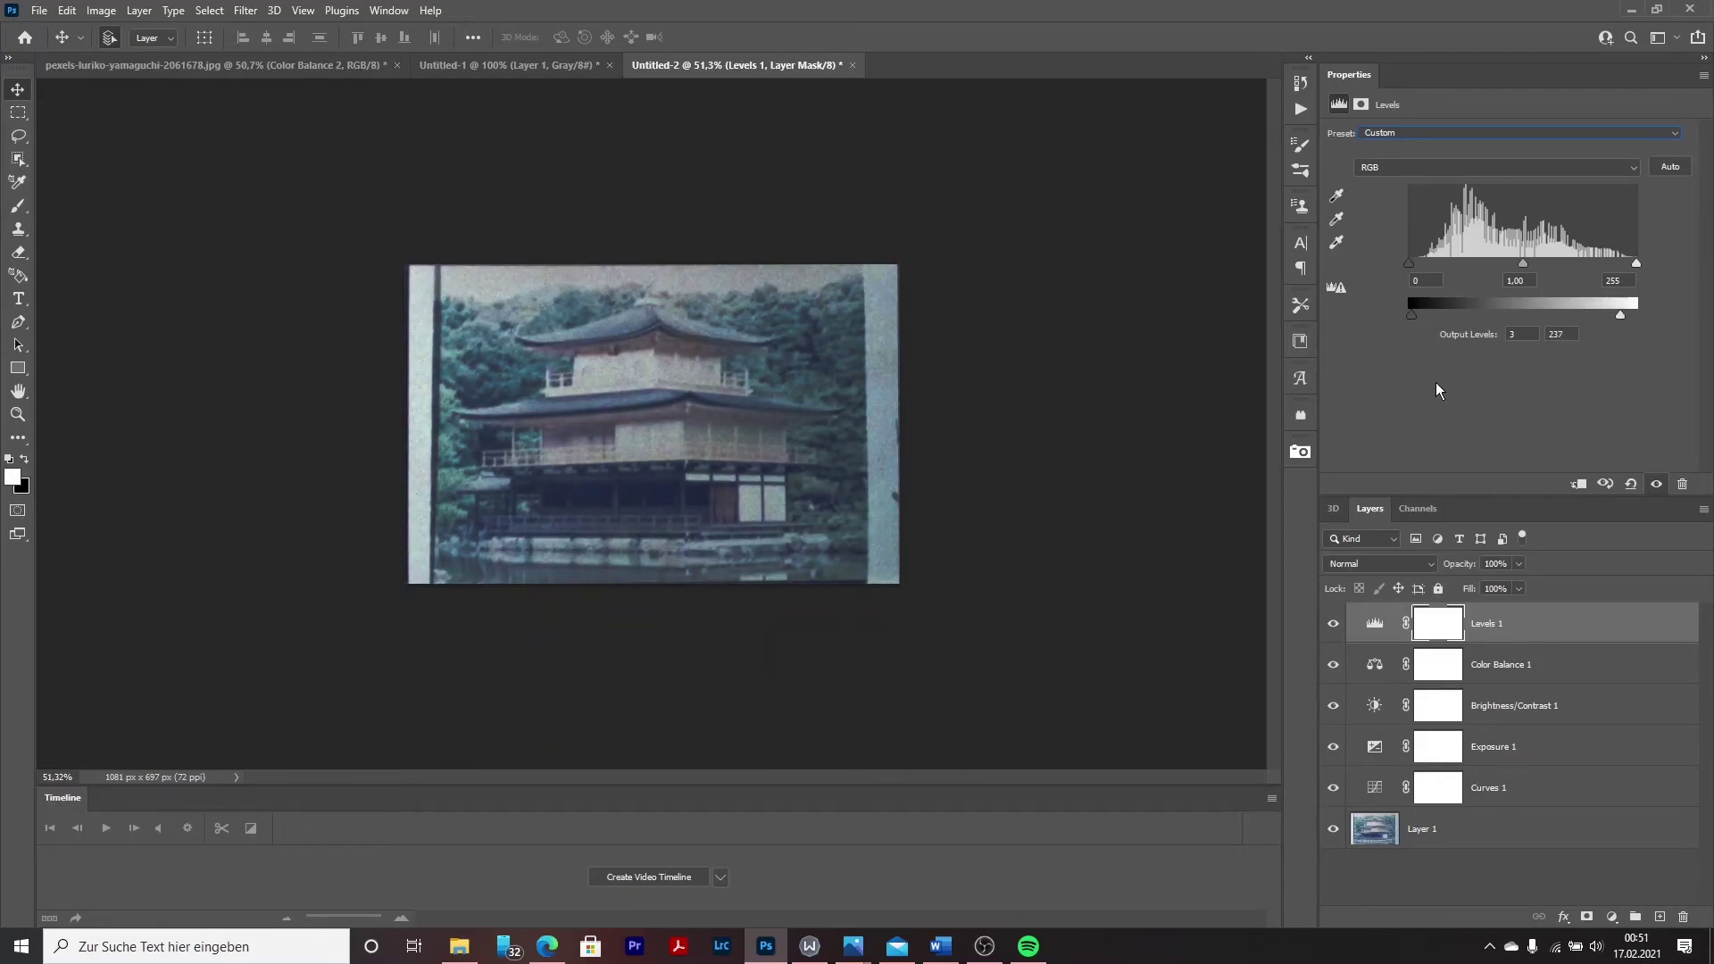
Add a Hue/Saturation layer and raise the Master saturation slightly to +4.
{"action": "left_click", "coordinate": [1617, 919]}
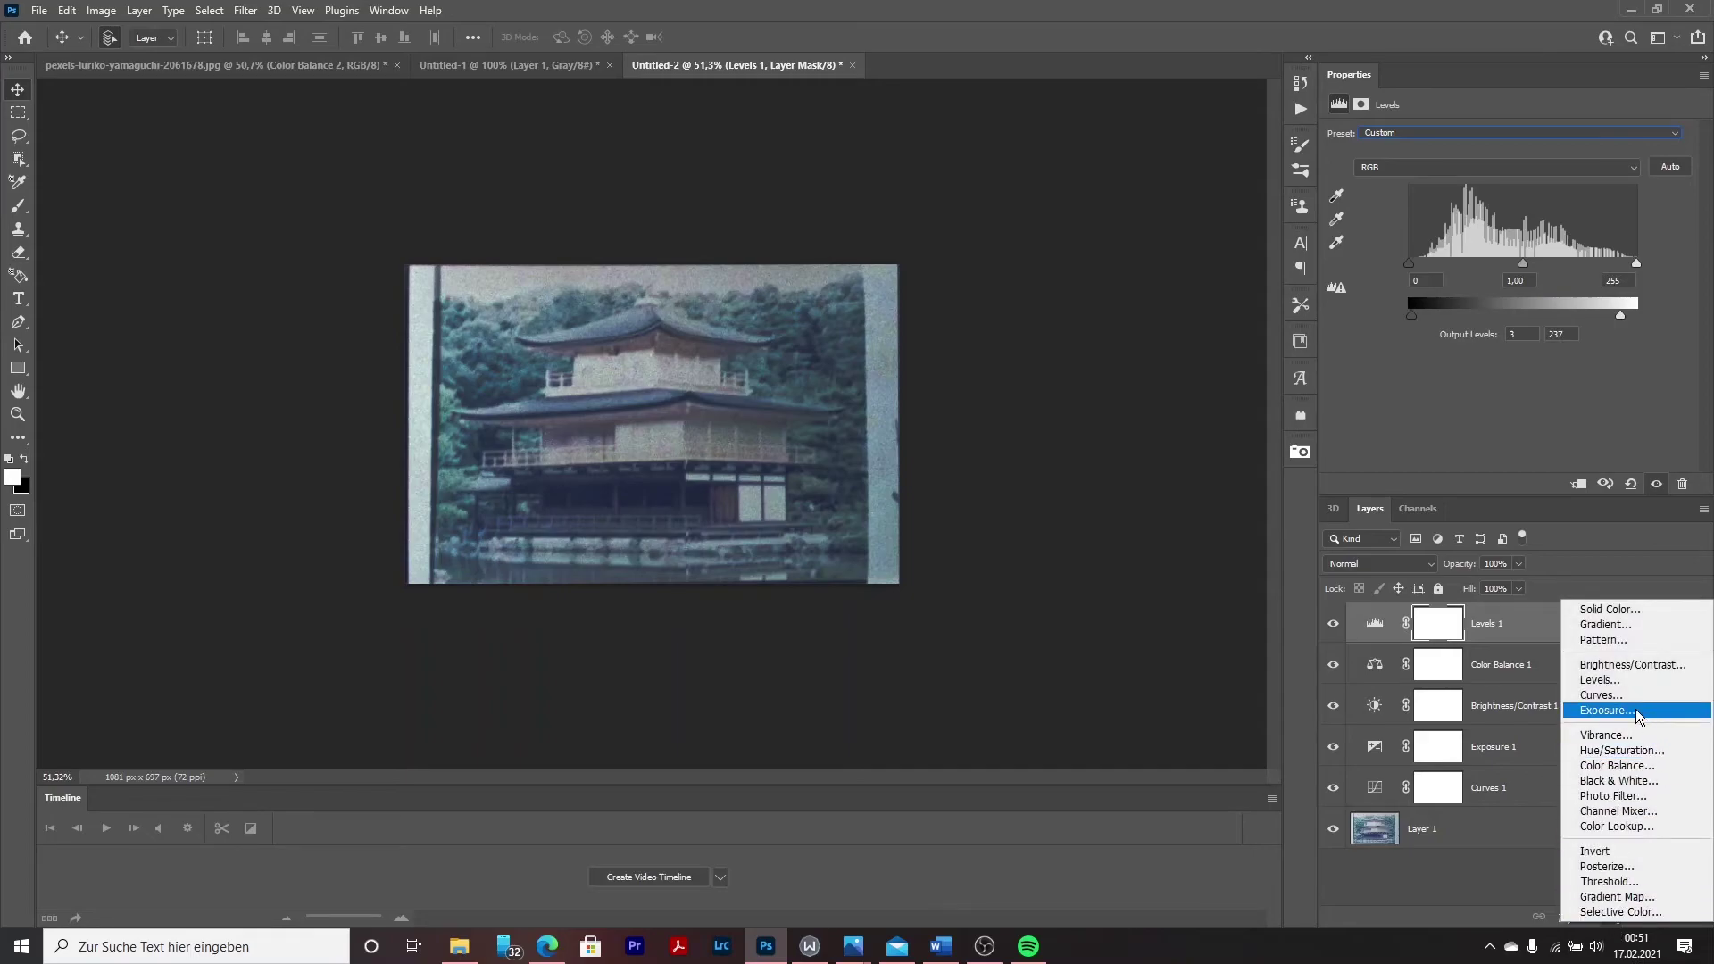
{"action": "left_click", "coordinate": [1620, 752]}
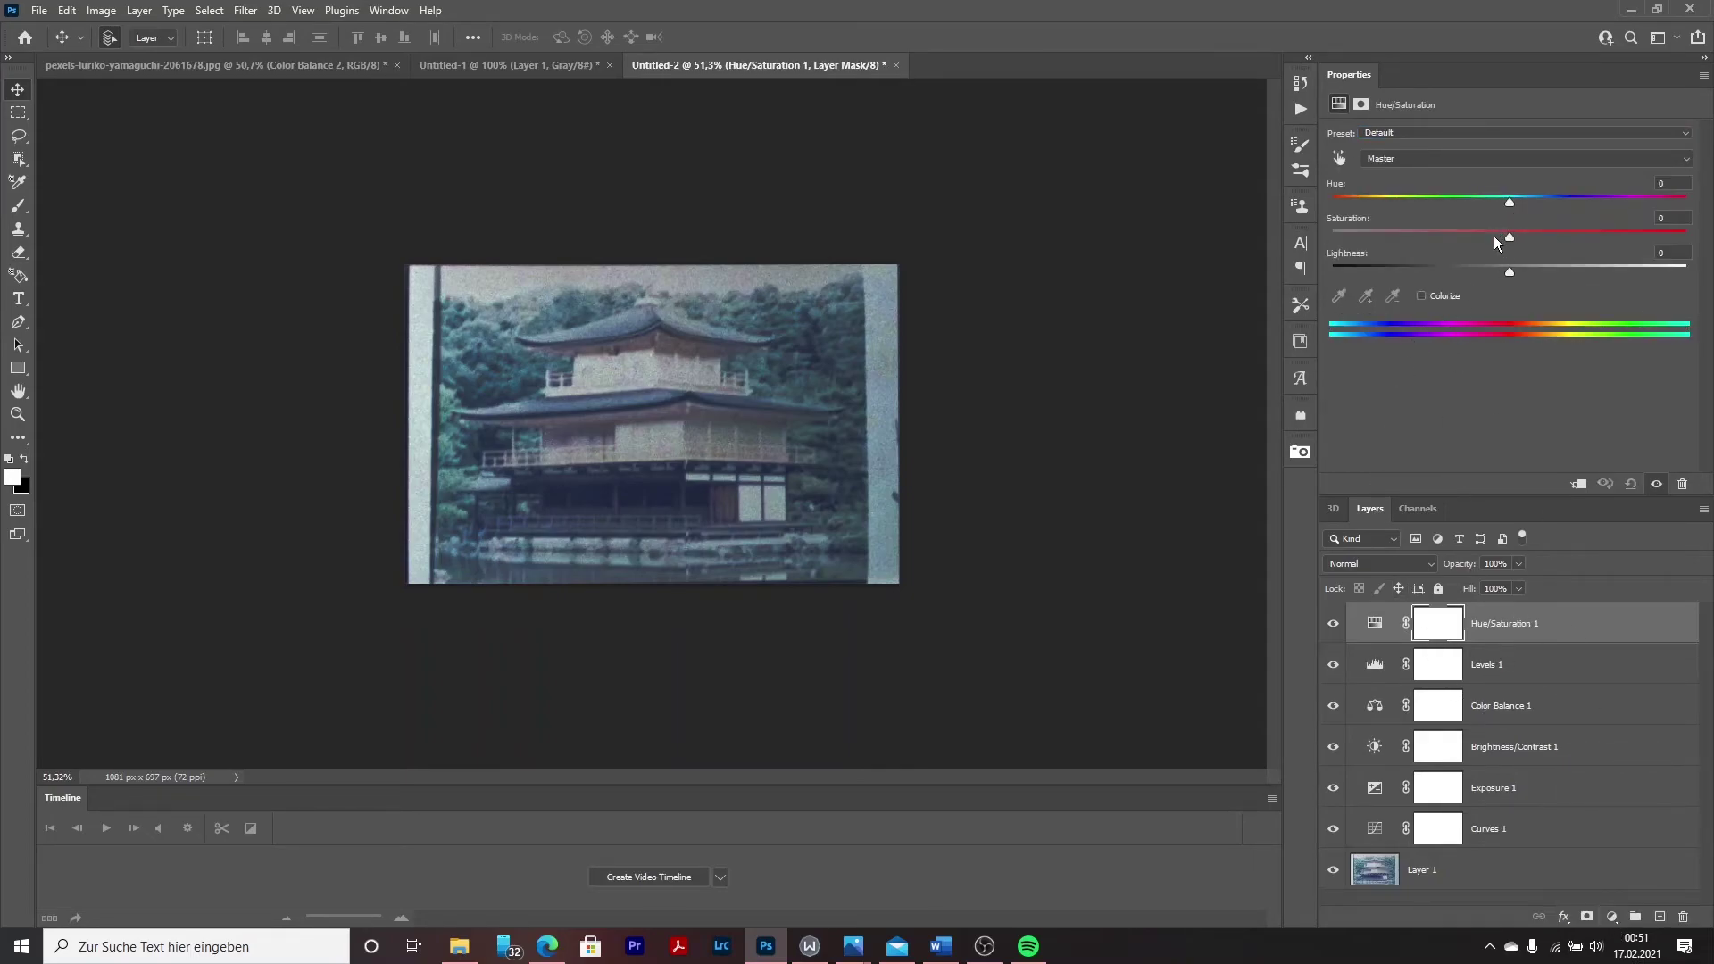
{"action": "left_click_drag", "start_coordinate": [1510, 237], "coordinate": [1517, 238]}
{"action": "left_click", "coordinate": [1419, 873]}
{"action": "left_click", "coordinate": [1426, 132]}
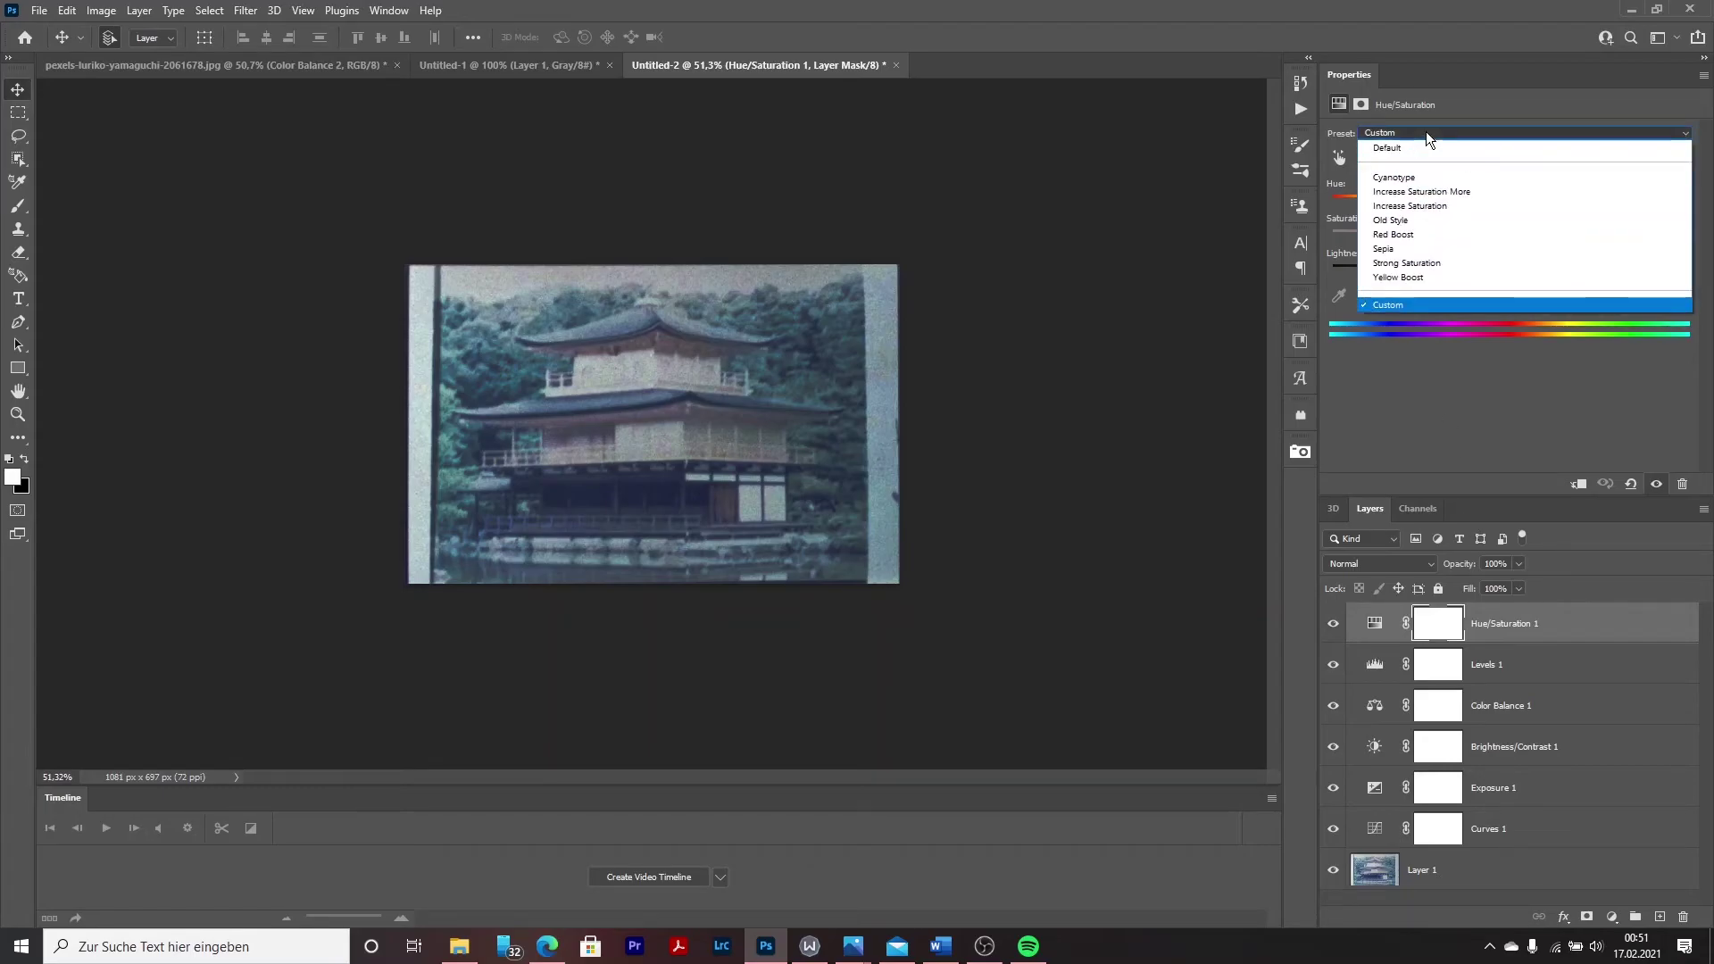
Sample the cyan tones from the photo as the colour range and lower their saturation.
{"action": "left_click", "coordinate": [1412, 157]}
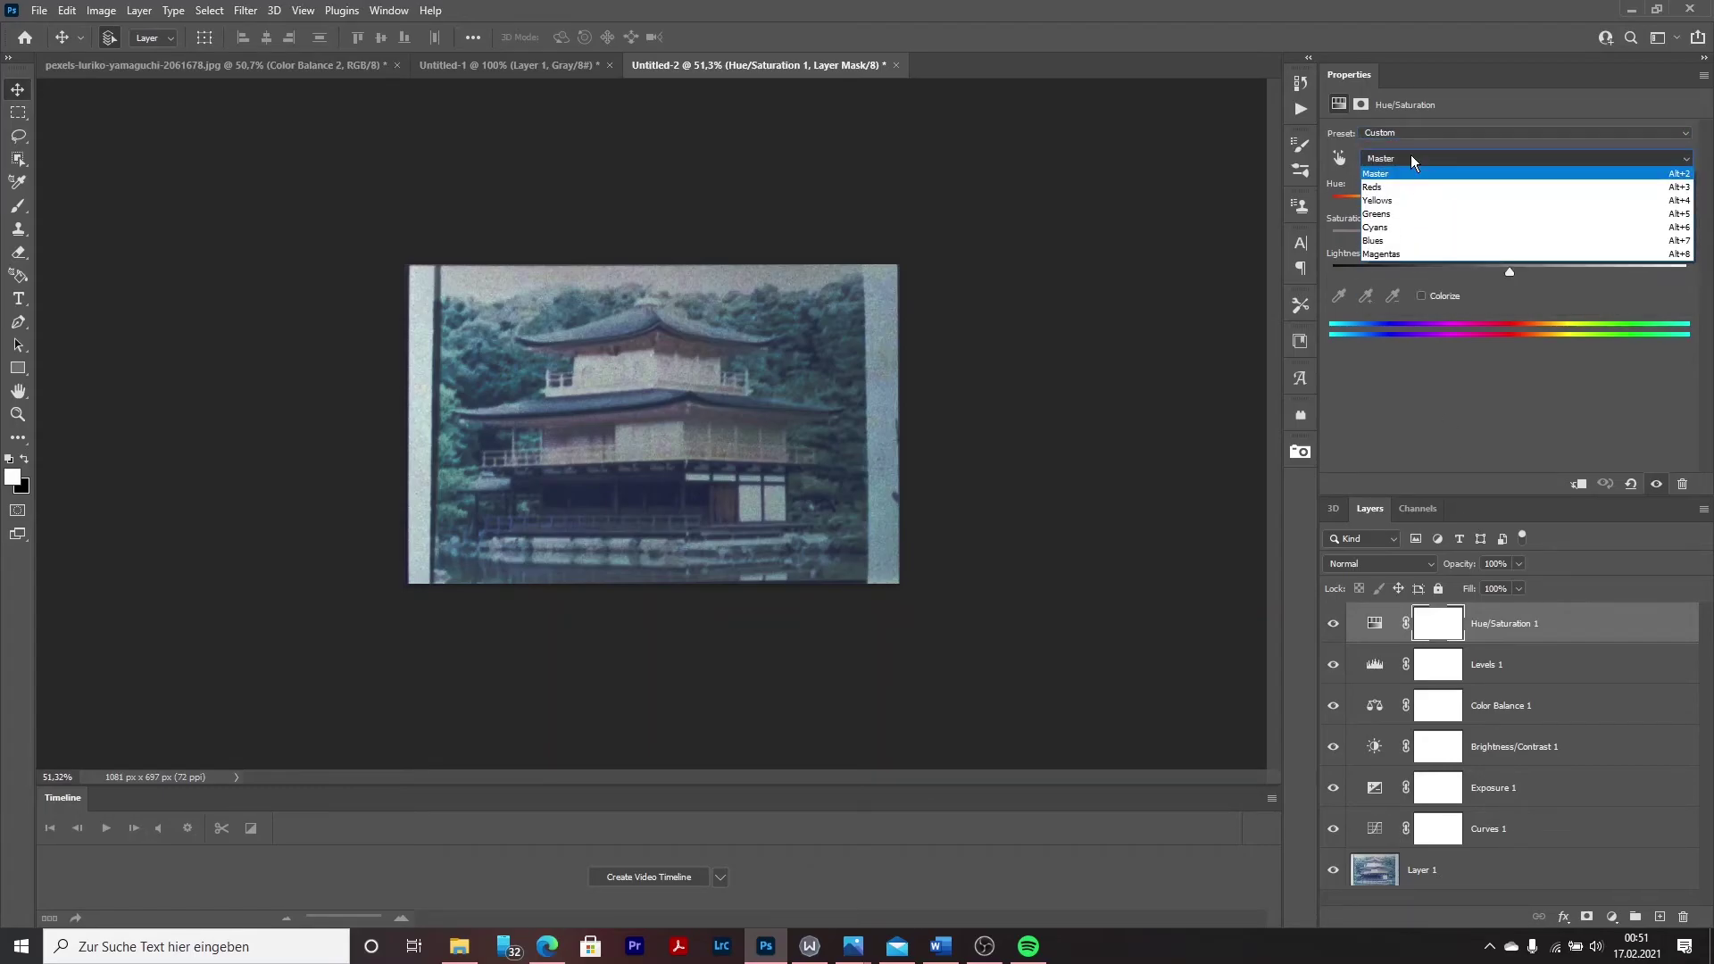
{"action": "left_click", "coordinate": [1408, 213]}
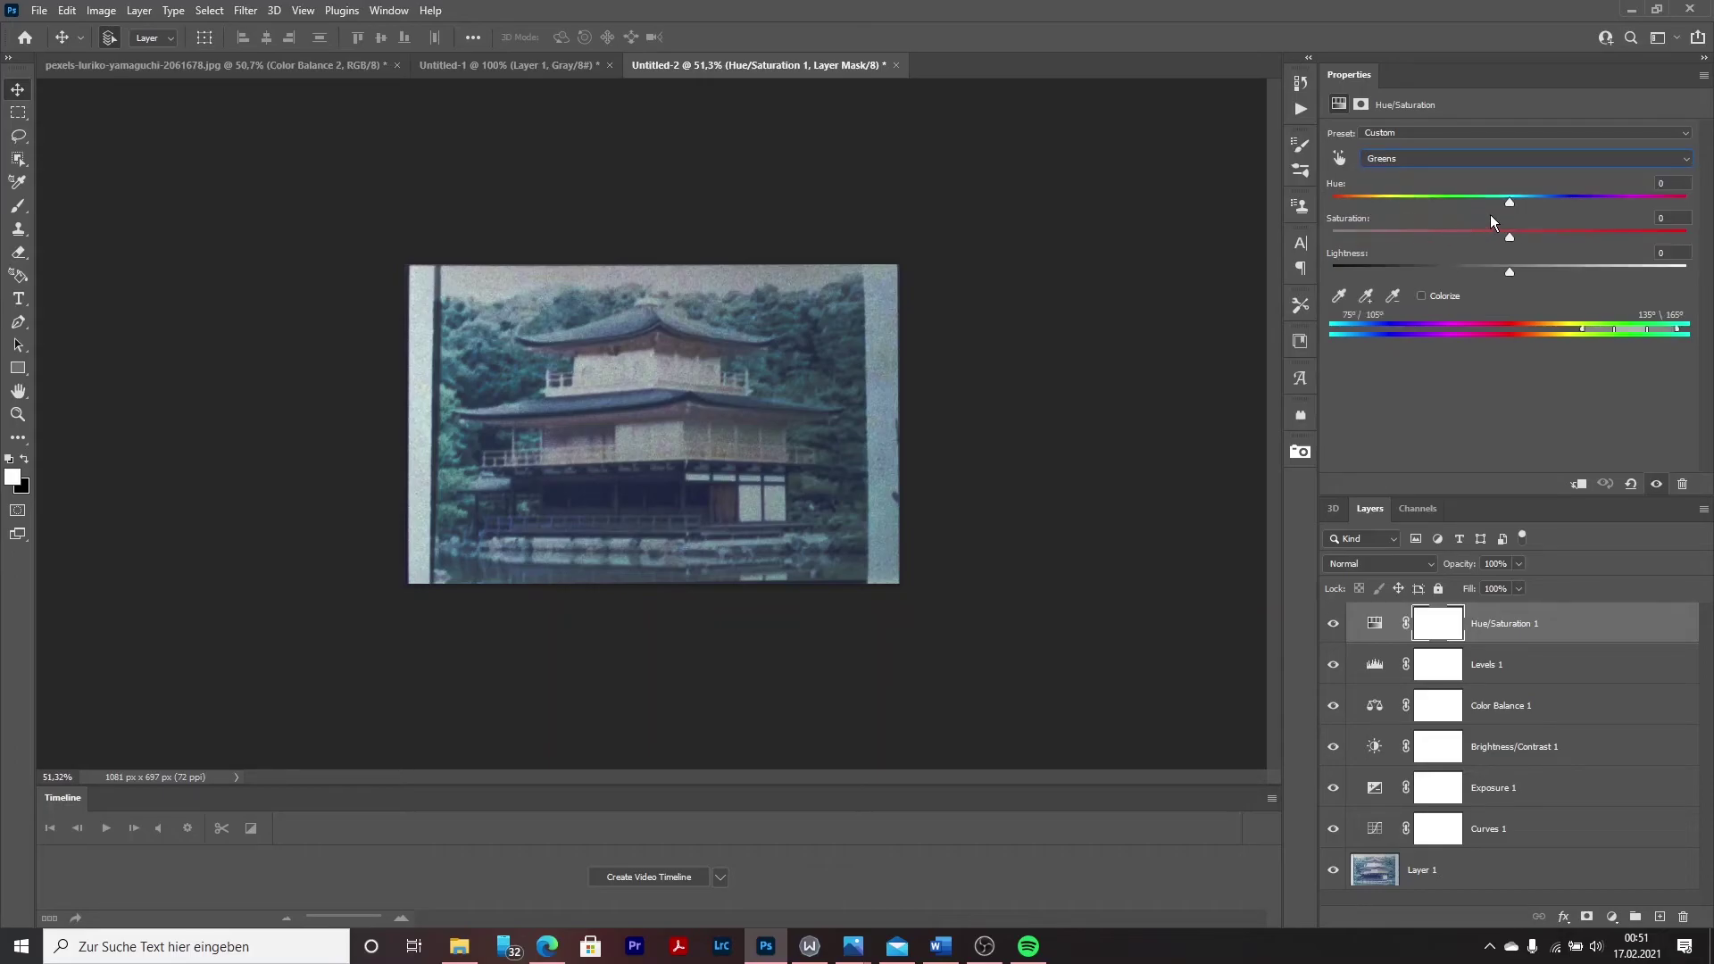
{"action": "left_click", "coordinate": [1339, 298]}
{"action": "left_click", "coordinate": [820, 313]}
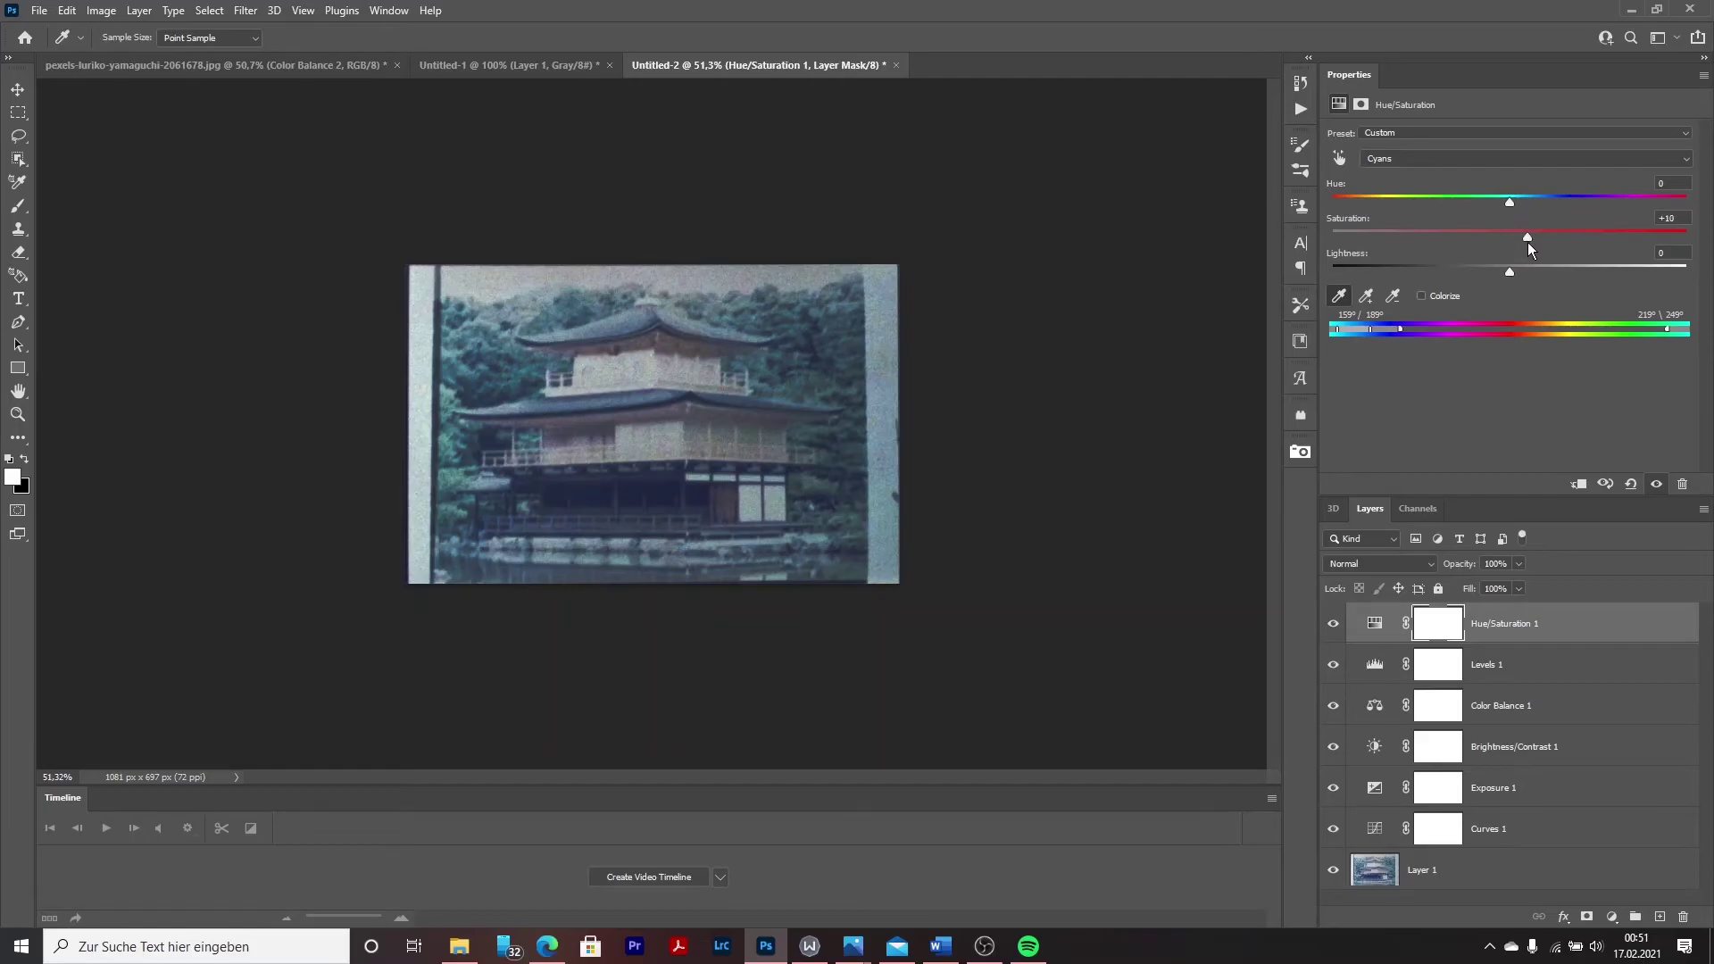
{"action": "left_click_drag", "start_coordinate": [1489, 239], "coordinate": [1483, 239]}
Switch to the Cyans 2 range and give it saturation +12 and lightness -6.
{"action": "left_click", "coordinate": [1526, 158]}
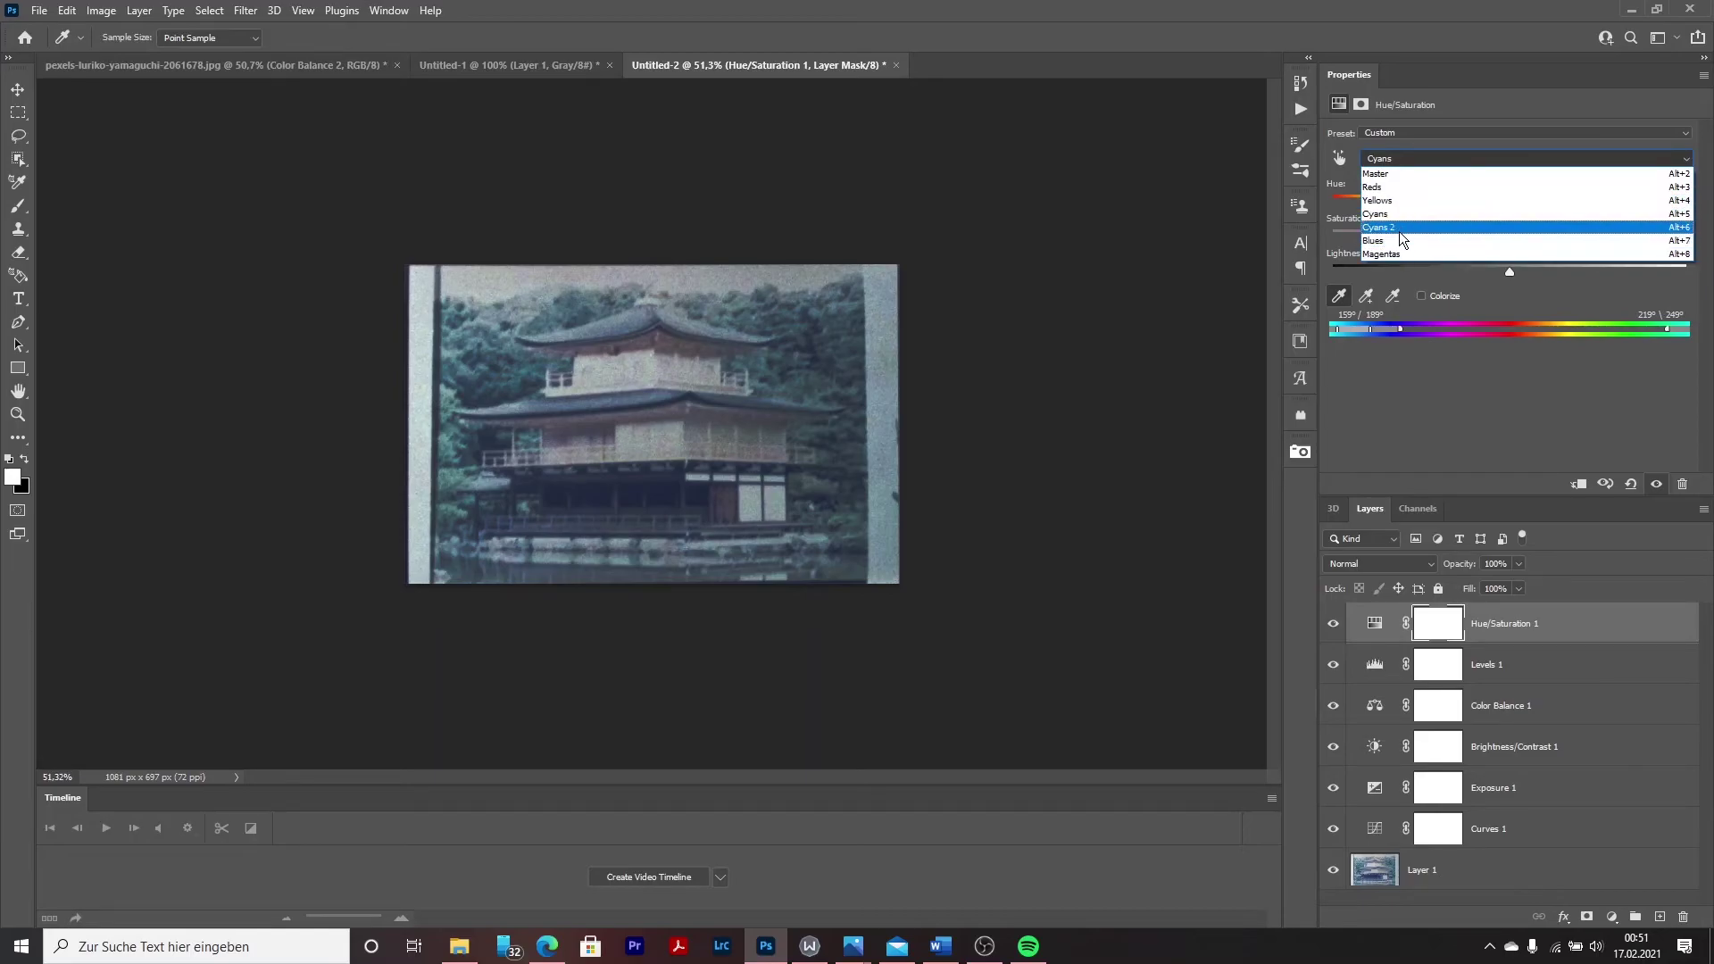
{"action": "left_click", "coordinate": [1399, 228]}
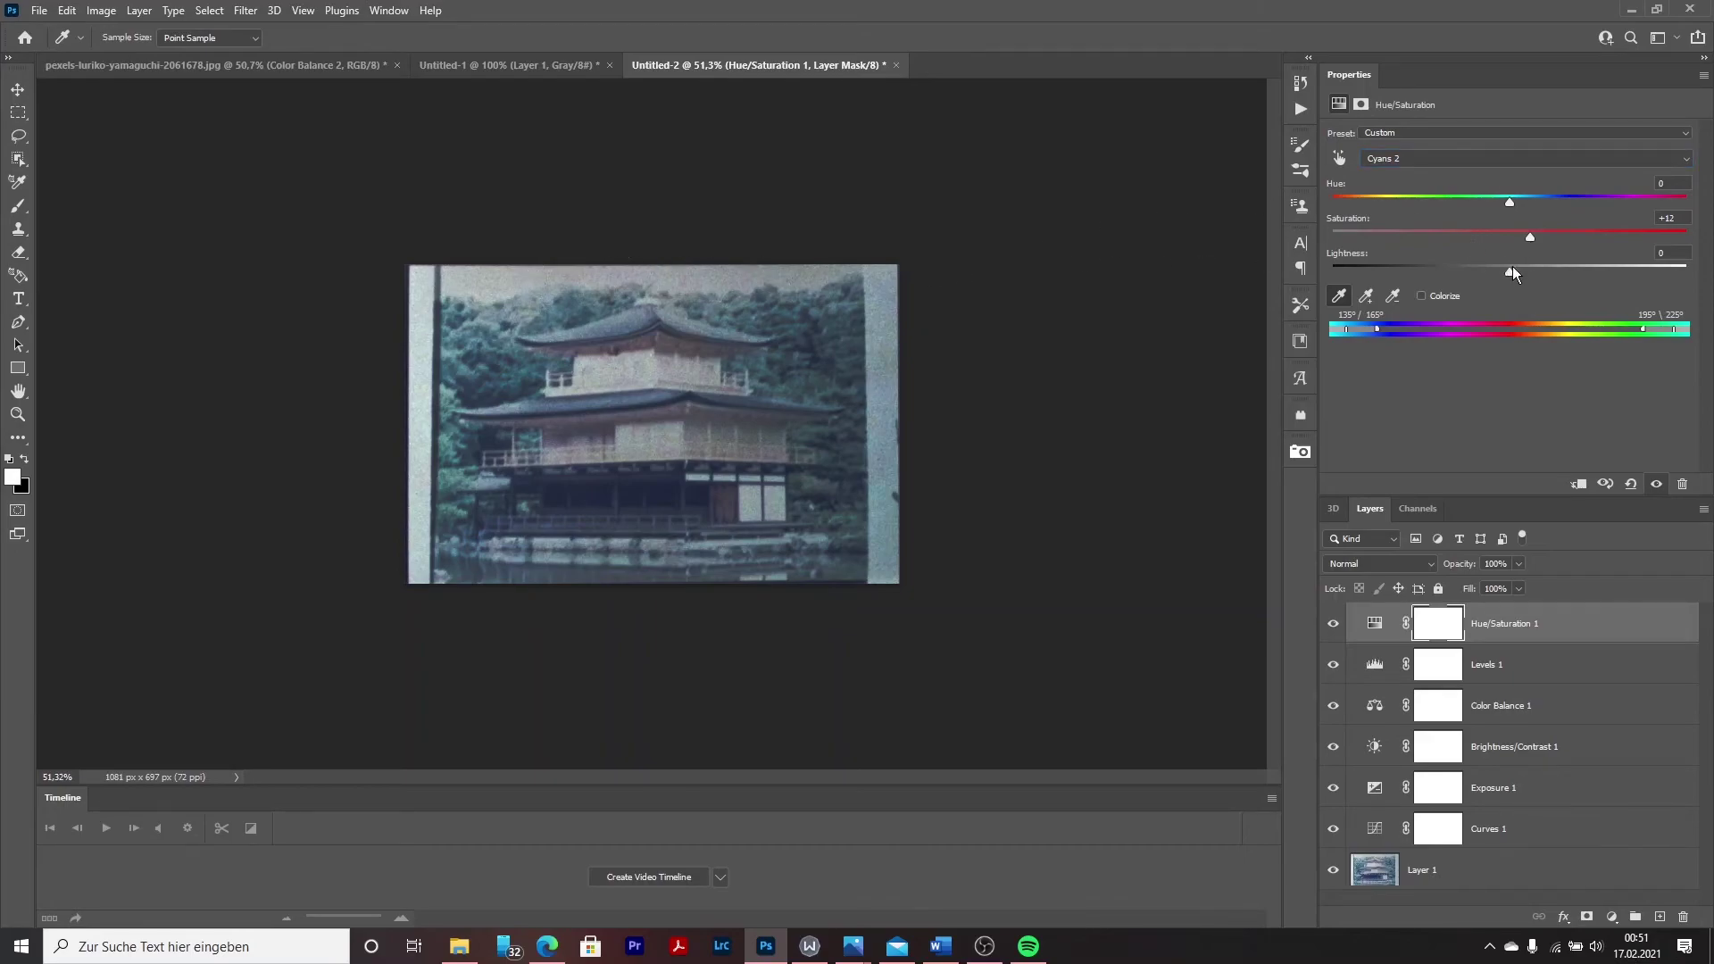
{"action": "mouse_move", "coordinate": [1512, 269]}
{"action": "left_mouse_down"}
{"action": "mouse_move", "coordinate": [1561, 273]}
{"action": "mouse_move", "coordinate": [1502, 273]}
{"action": "left_mouse_up"}
{"action": "left_click", "coordinate": [1611, 917]}
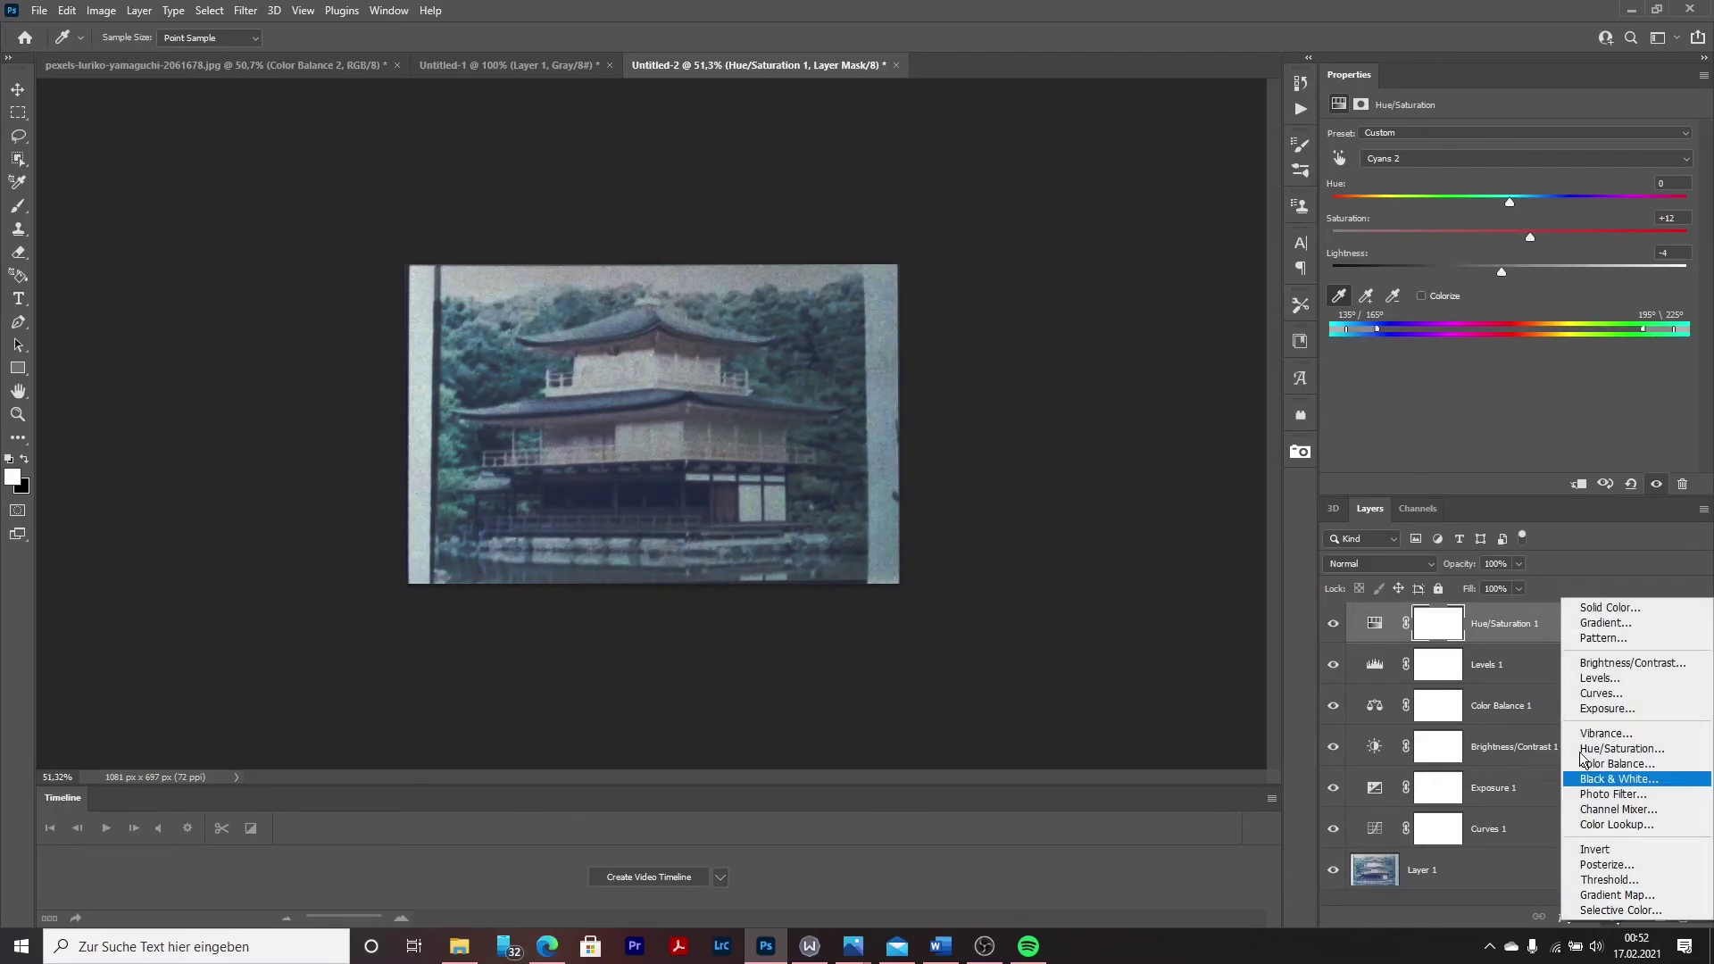
Add a Brightness/Contrast 2 layer with brightness 15 and contrast 5.
{"action": "left_click", "coordinate": [1631, 663]}
{"action": "mouse_move", "coordinate": [1509, 183]}
{"action": "left_mouse_down"}
{"action": "mouse_move", "coordinate": [1526, 185]}
{"action": "mouse_move", "coordinate": [1518, 217]}
{"action": "left_mouse_up"}
{"action": "scroll", "coordinate": [1512, 750], "scroll_direction": "down", "scroll_amount": 2}
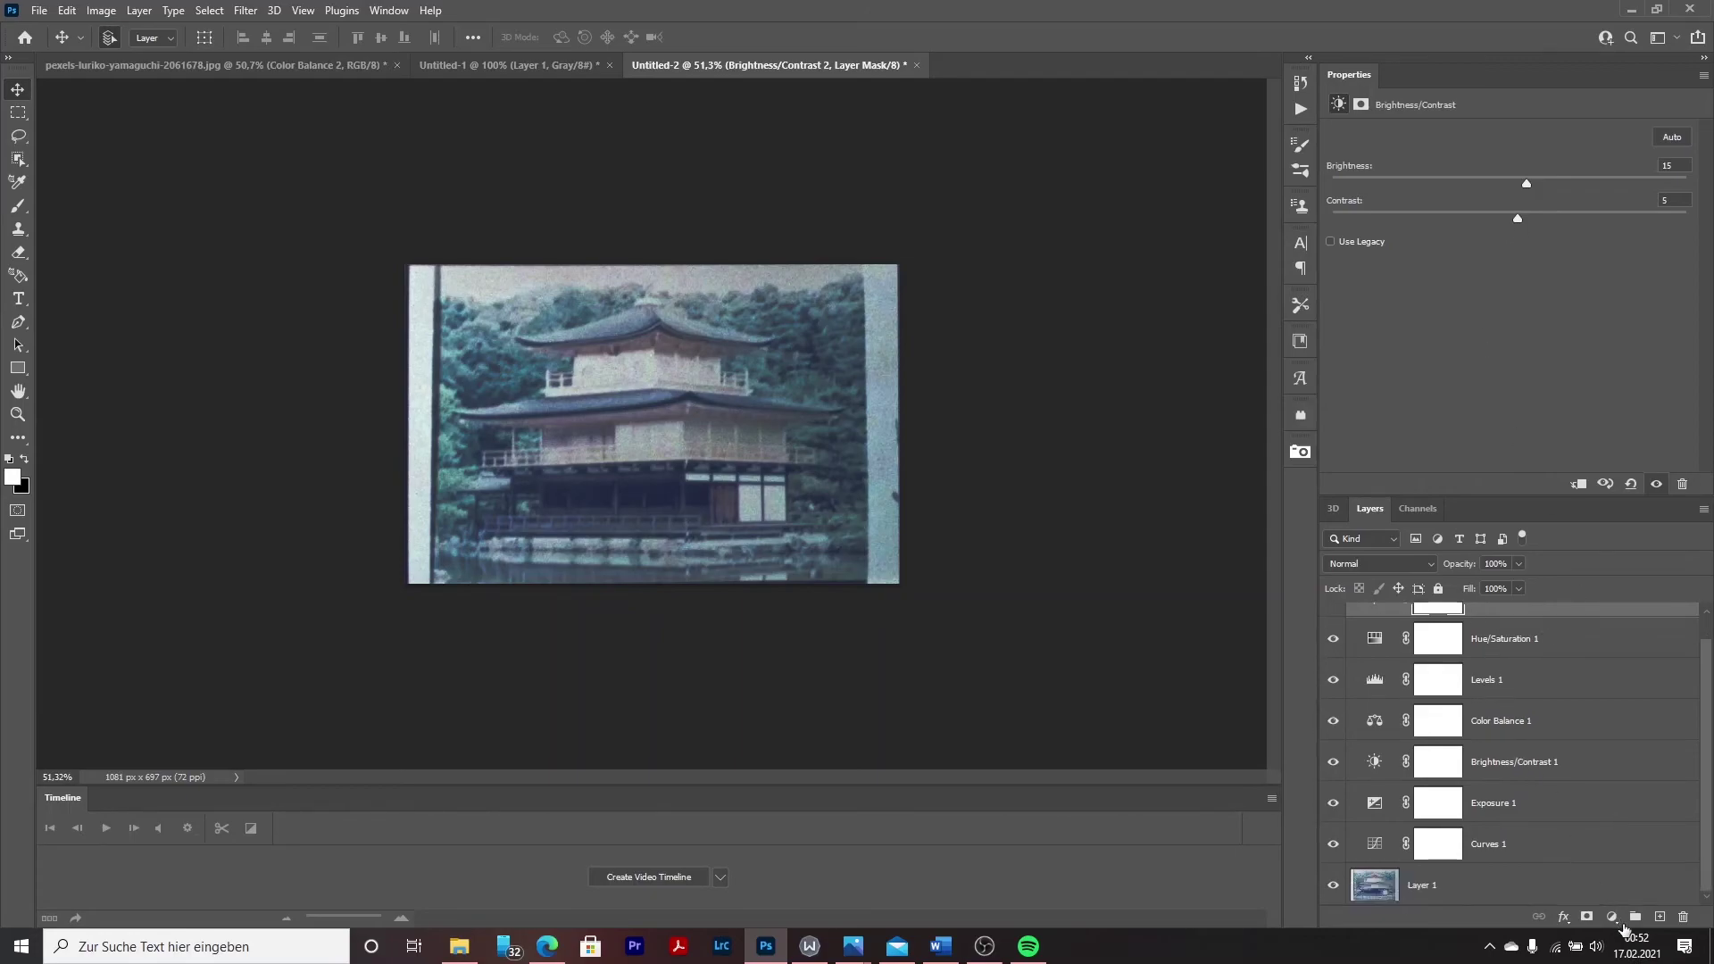
{"action": "left_click", "coordinate": [1612, 918]}
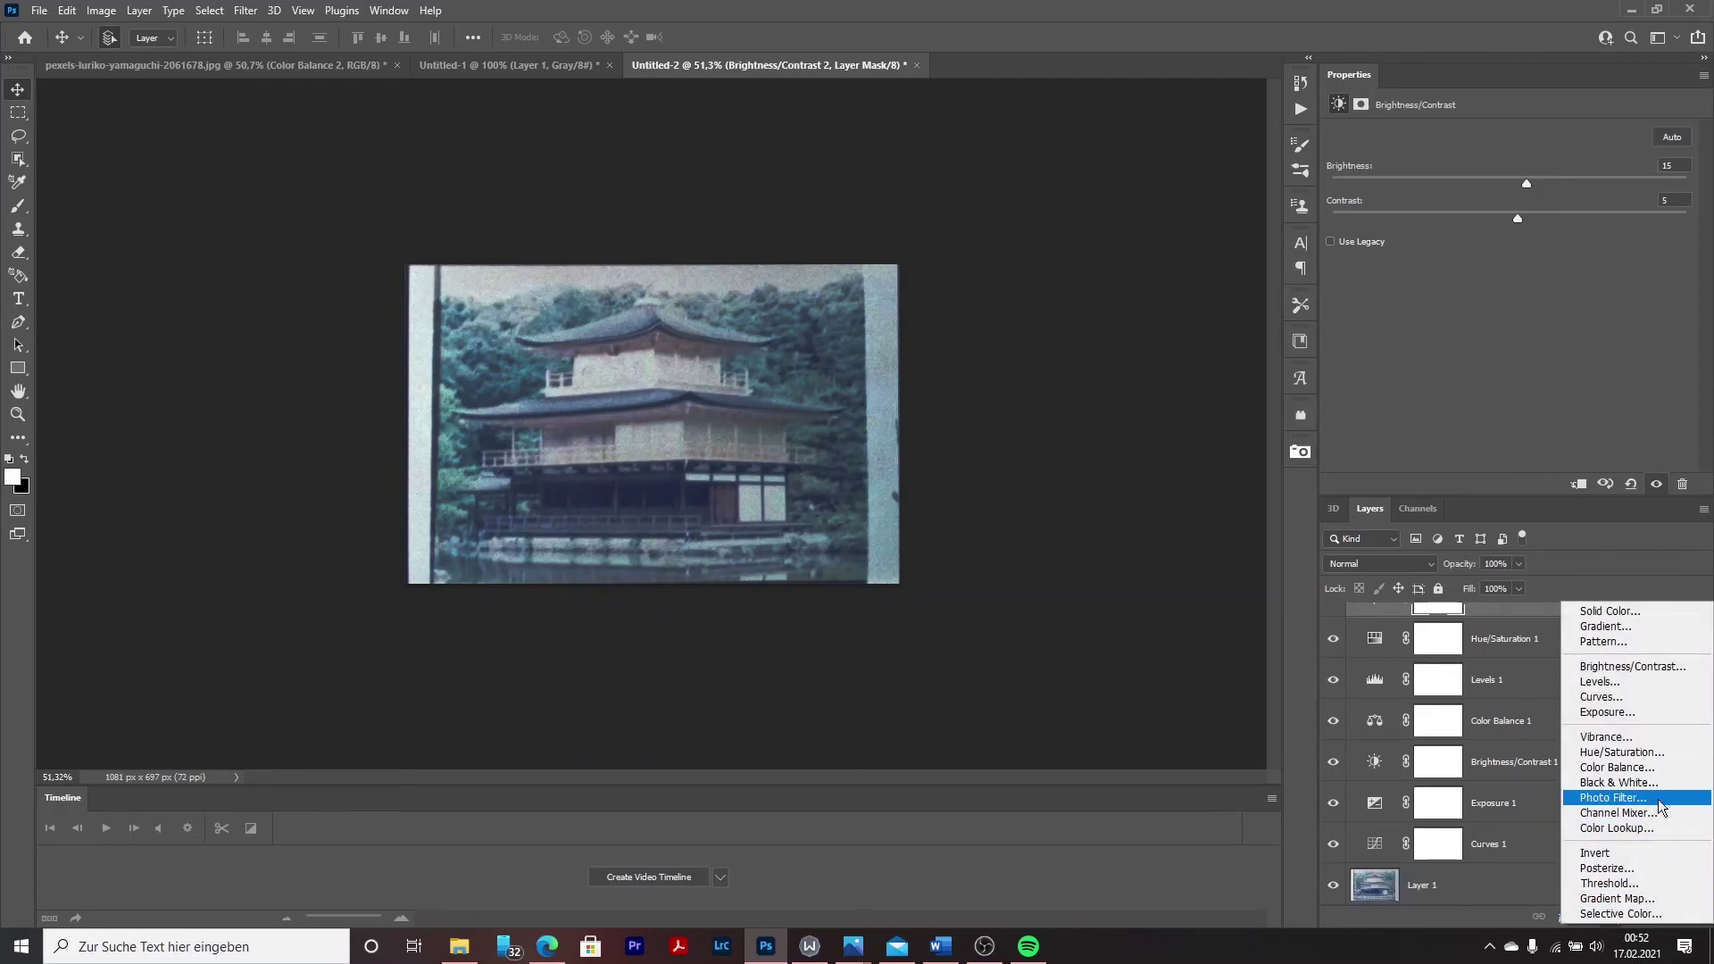
Add a Curves 2 layer with RGB points near 123/118 and 193/190, gently lifting the upper curve.
{"action": "left_click", "coordinate": [1601, 697]}
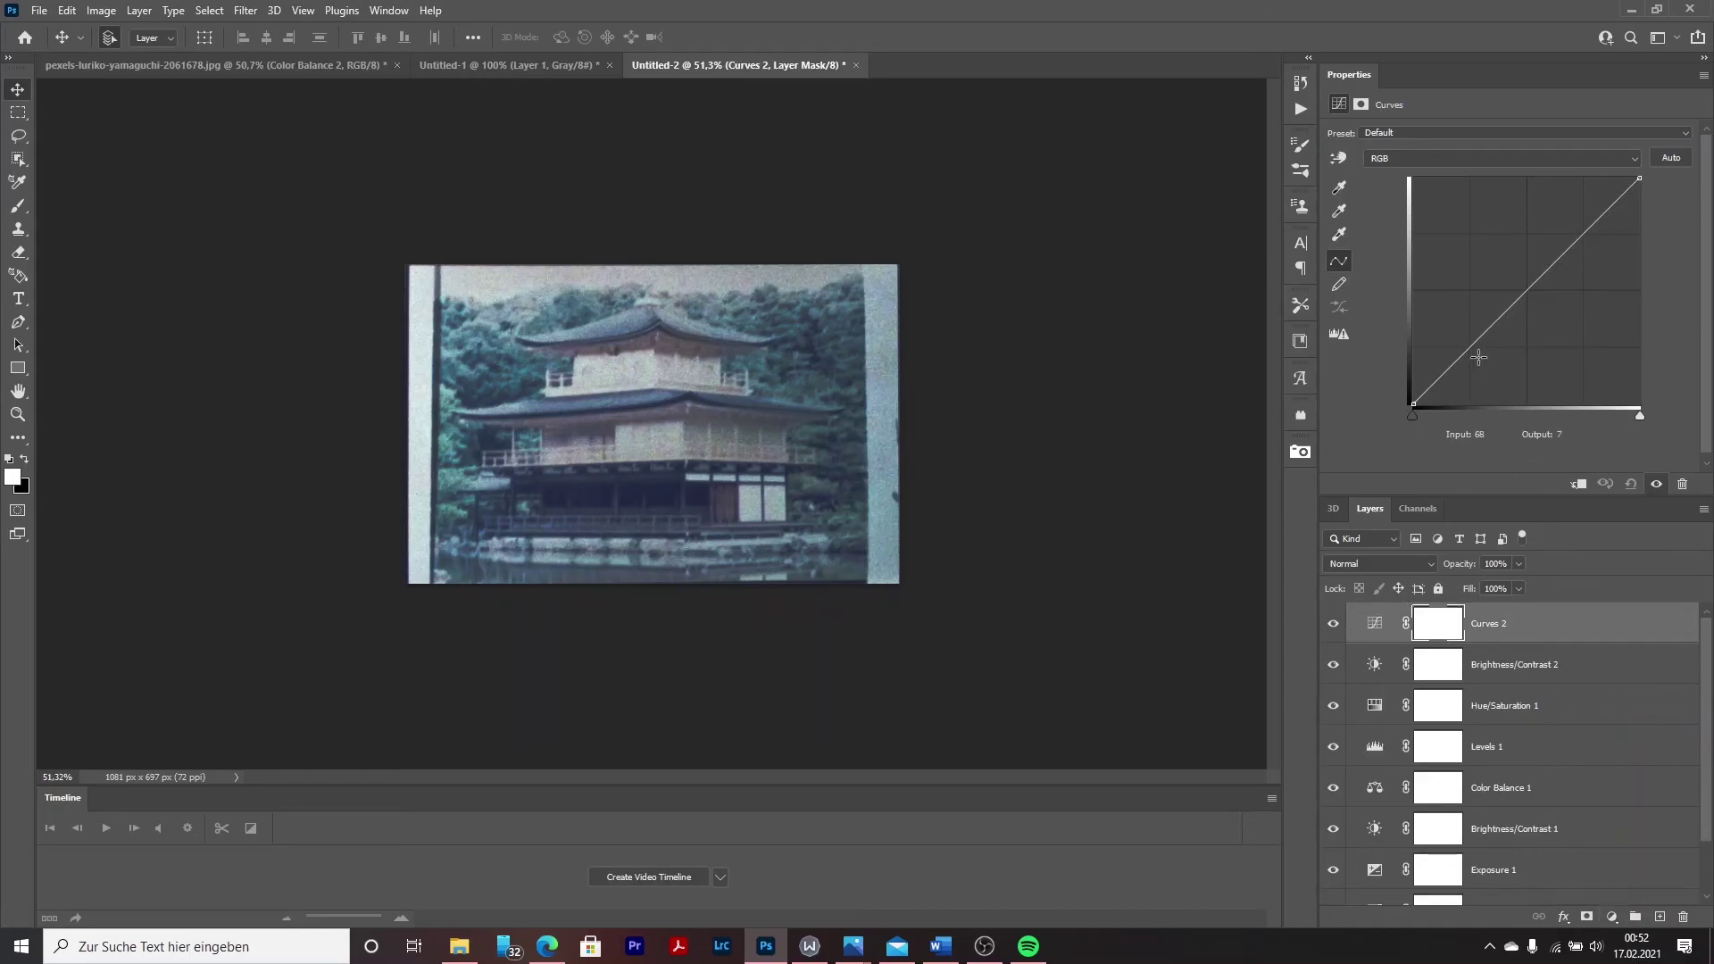
{"action": "left_click", "coordinate": [1456, 359]}
{"action": "left_click_drag", "start_coordinate": [1515, 302], "coordinate": [1519, 295]}
{"action": "left_click_drag", "start_coordinate": [1574, 230], "coordinate": [1581, 234]}
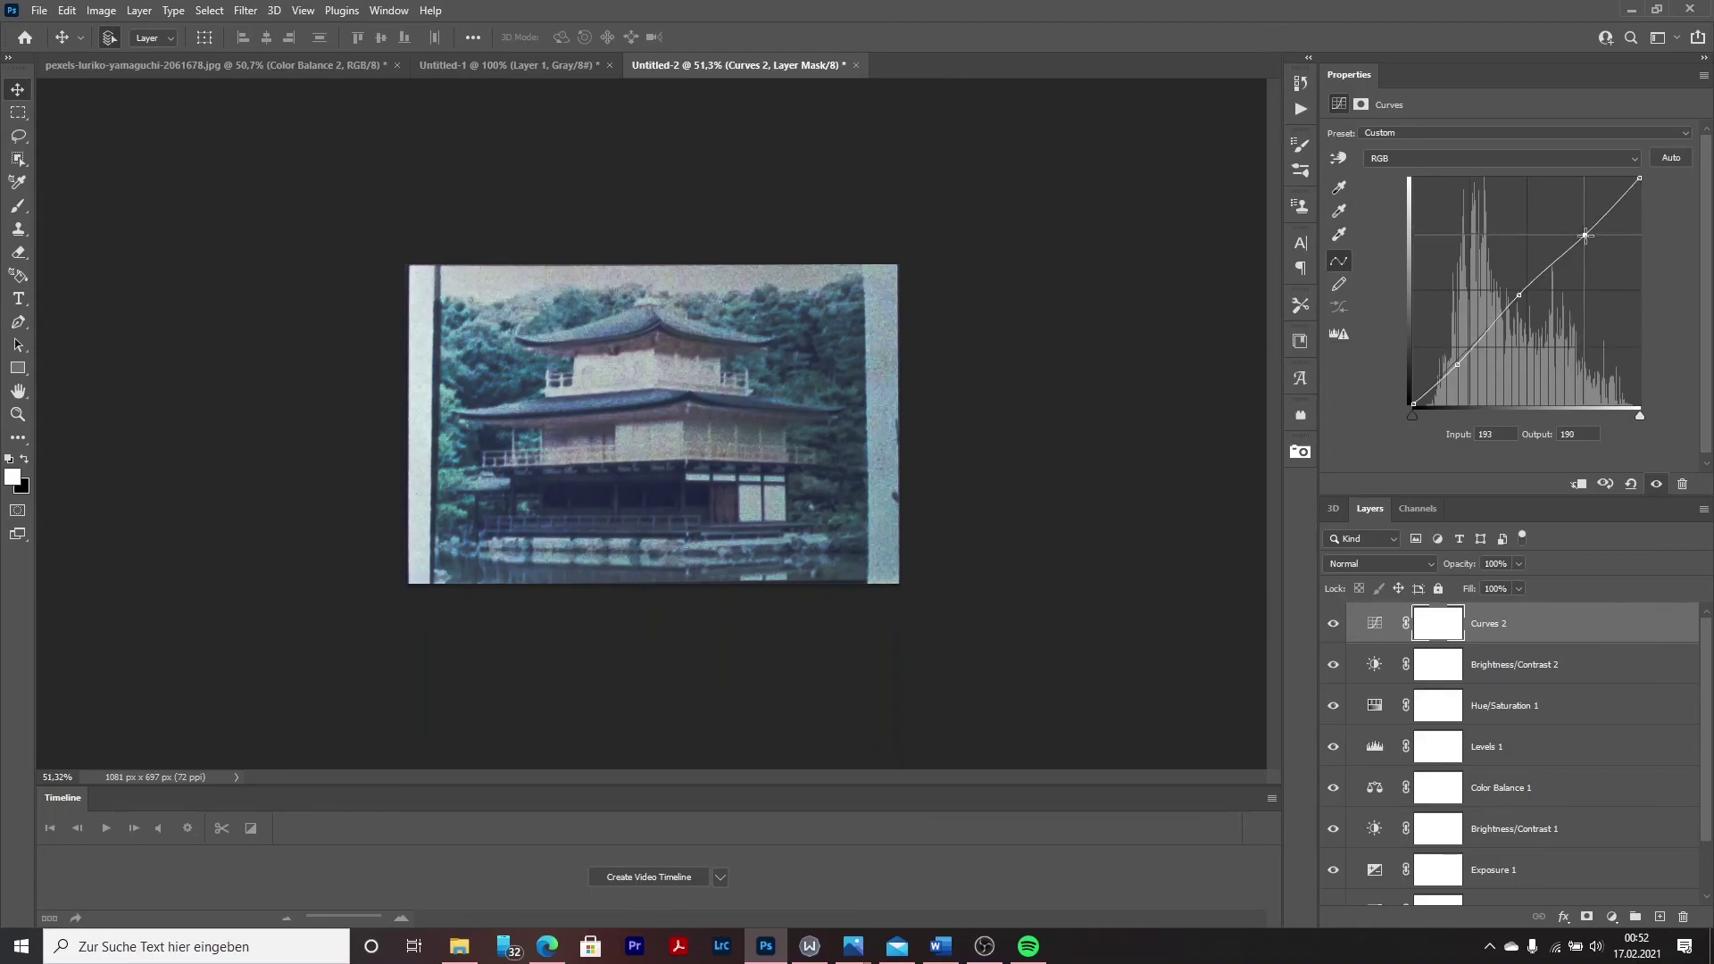
Select all the adjustment layers from Curves 1 up to Curves 2 and merge them into one.
{"action": "left_click", "coordinate": [484, 221]}
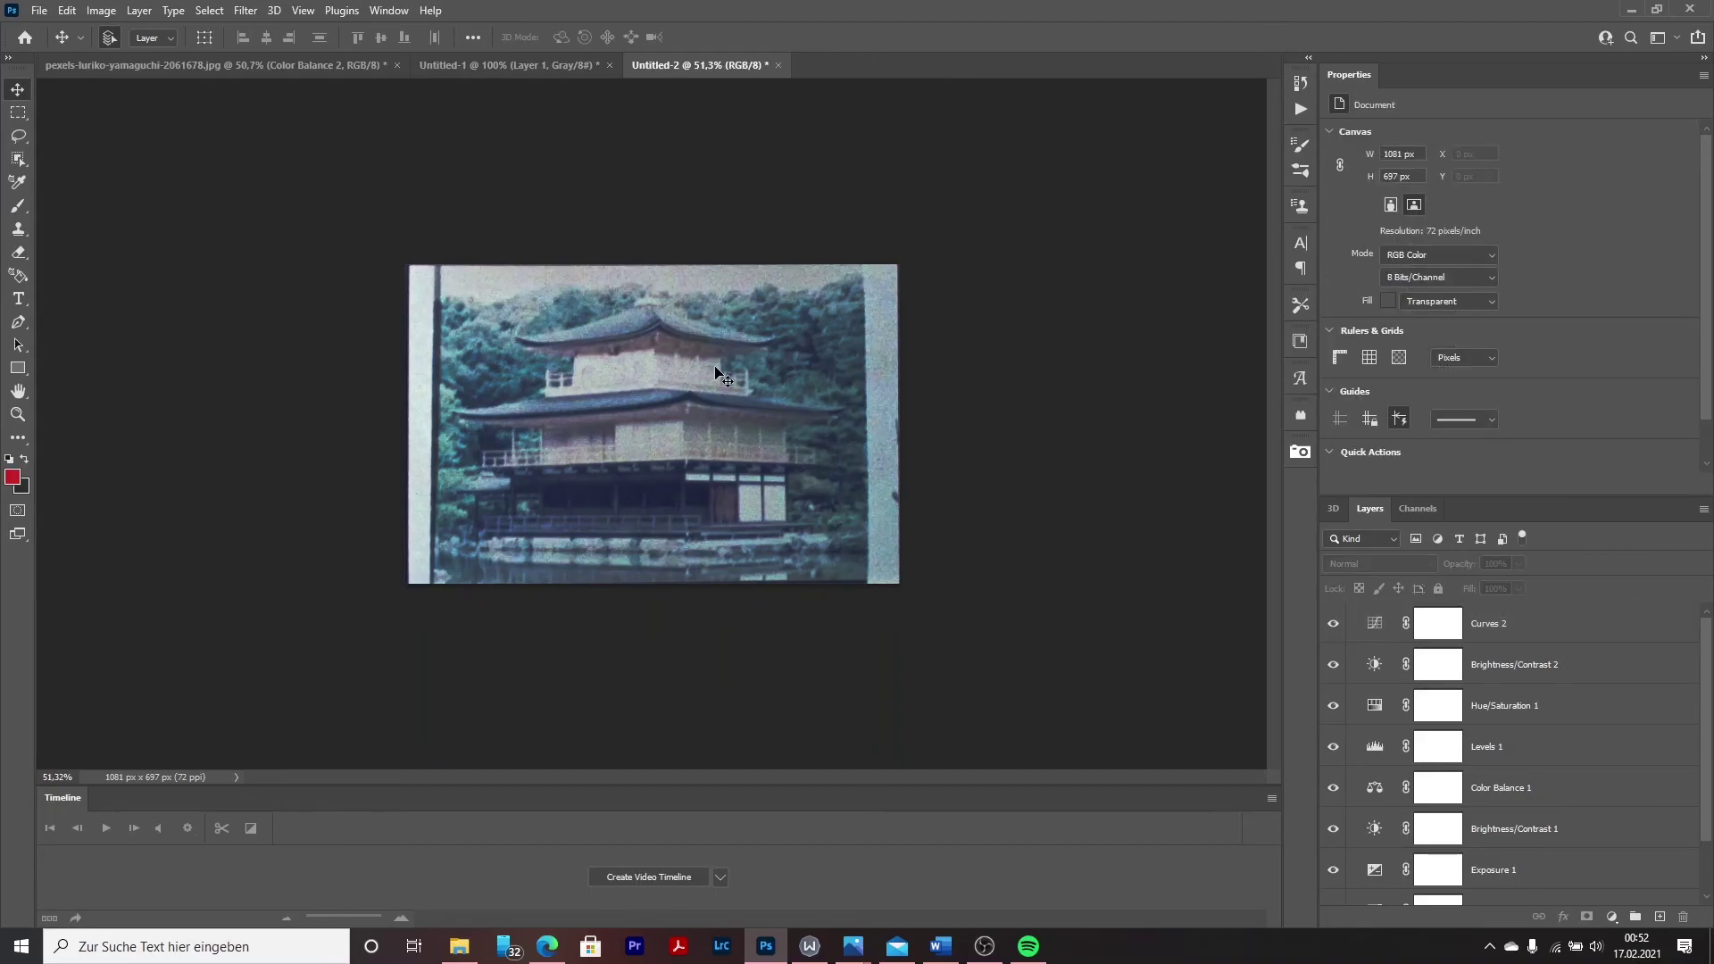
{"action": "scroll", "coordinate": [1535, 825], "scroll_direction": "down", "scroll_amount": 1}
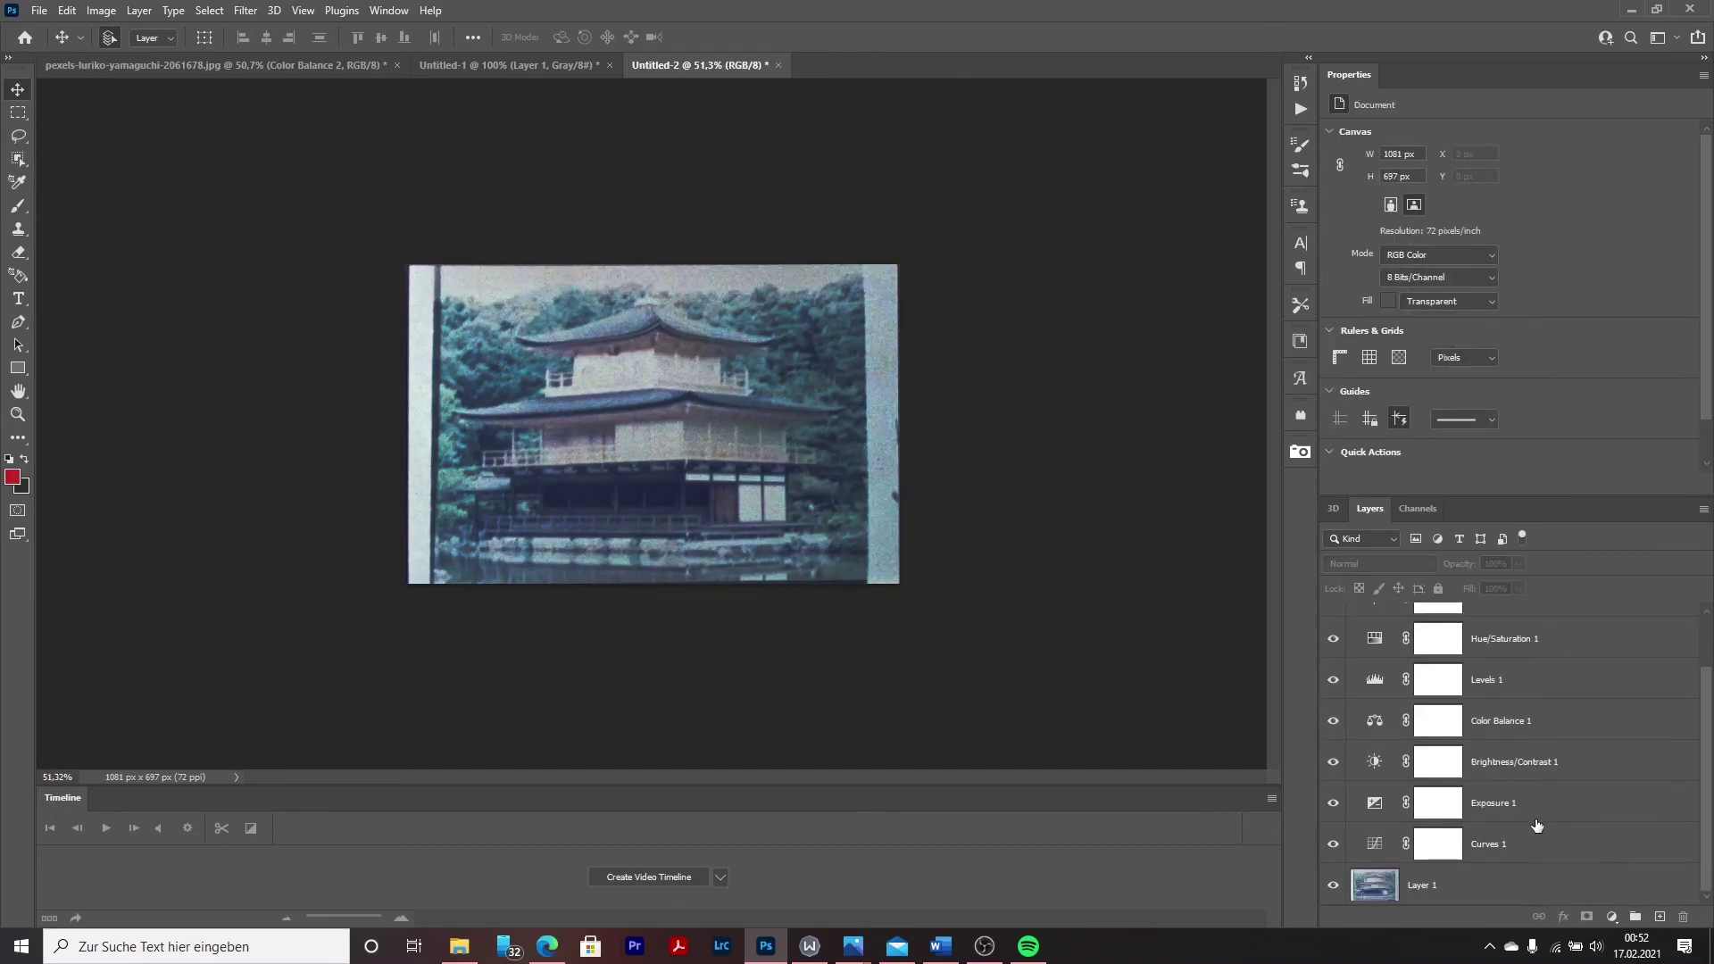
{"action": "left_click", "coordinate": [1481, 842]}
{"action": "left_click", "coordinate": [1480, 802], "text": "shift"}
{"action": "left_click", "coordinate": [1482, 762], "text": "shift"}
{"action": "left_click", "coordinate": [1480, 730], "text": "shift"}
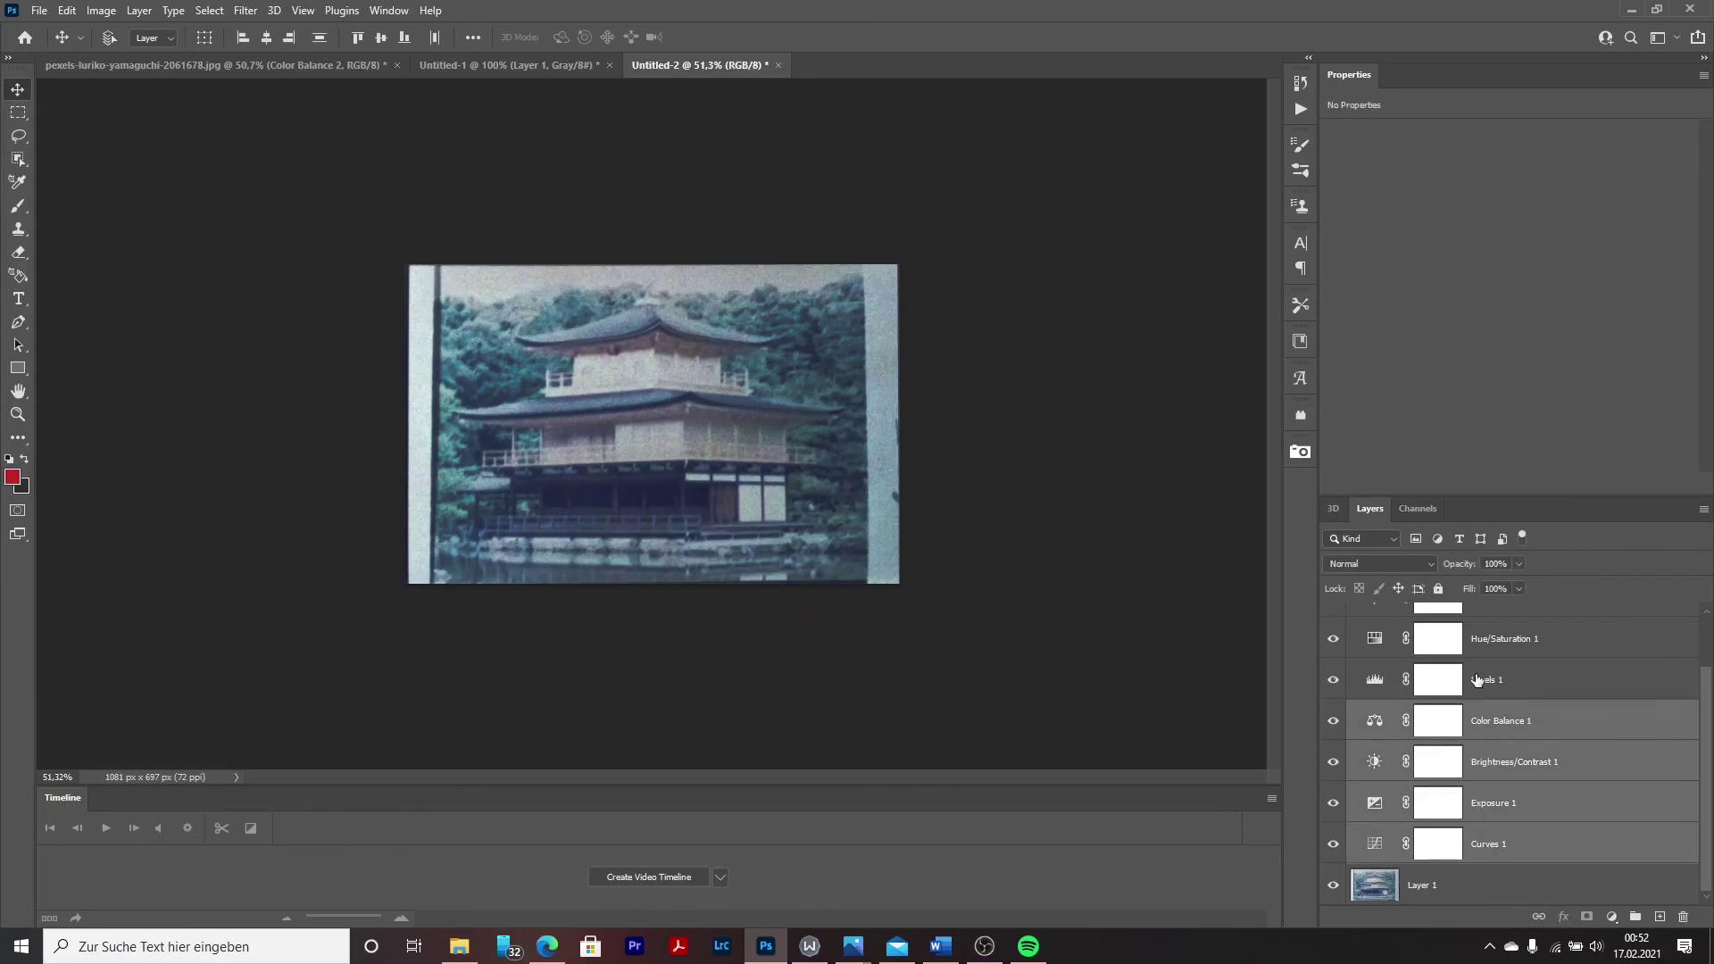
{"action": "left_click", "coordinate": [1479, 678], "text": "shift"}
{"action": "left_click", "coordinate": [1482, 637], "text": "shift"}
{"action": "left_click", "coordinate": [1484, 605], "text": "shift"}
{"action": "scroll", "coordinate": [1485, 610], "scroll_direction": "up", "scroll_amount": 1}
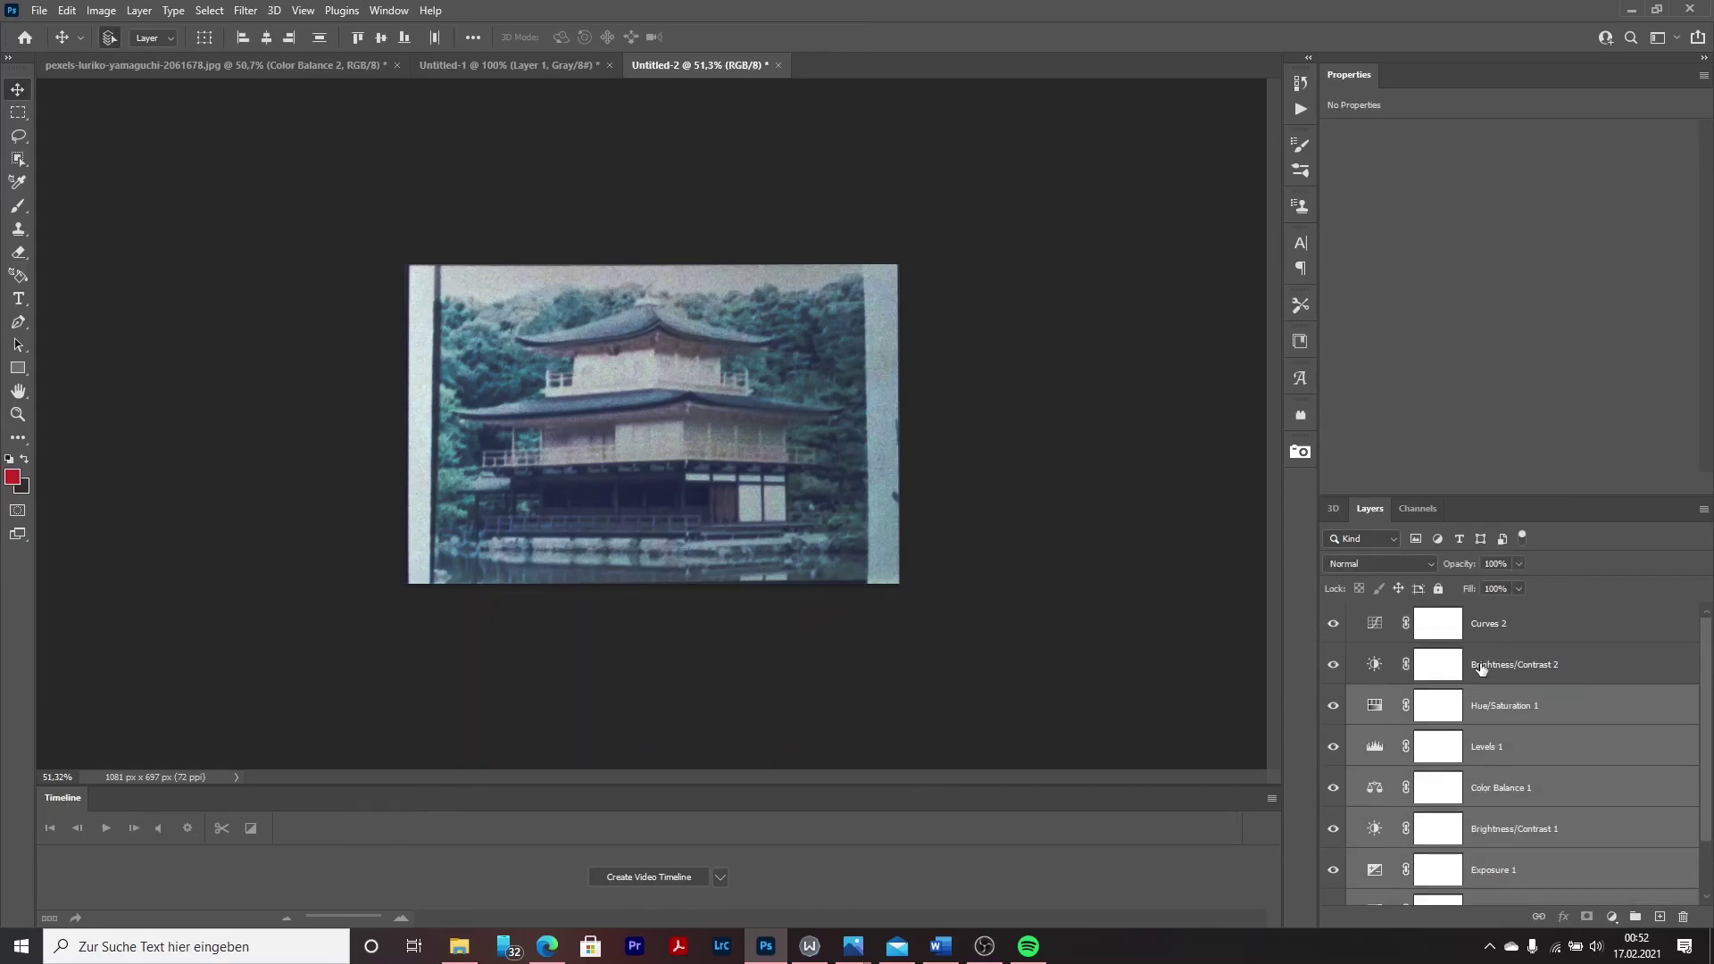
{"action": "left_click", "coordinate": [1486, 665], "text": "shift"}
{"action": "left_click", "coordinate": [1479, 631], "text": "shift"}
{"action": "right_click", "coordinate": [1479, 627]}
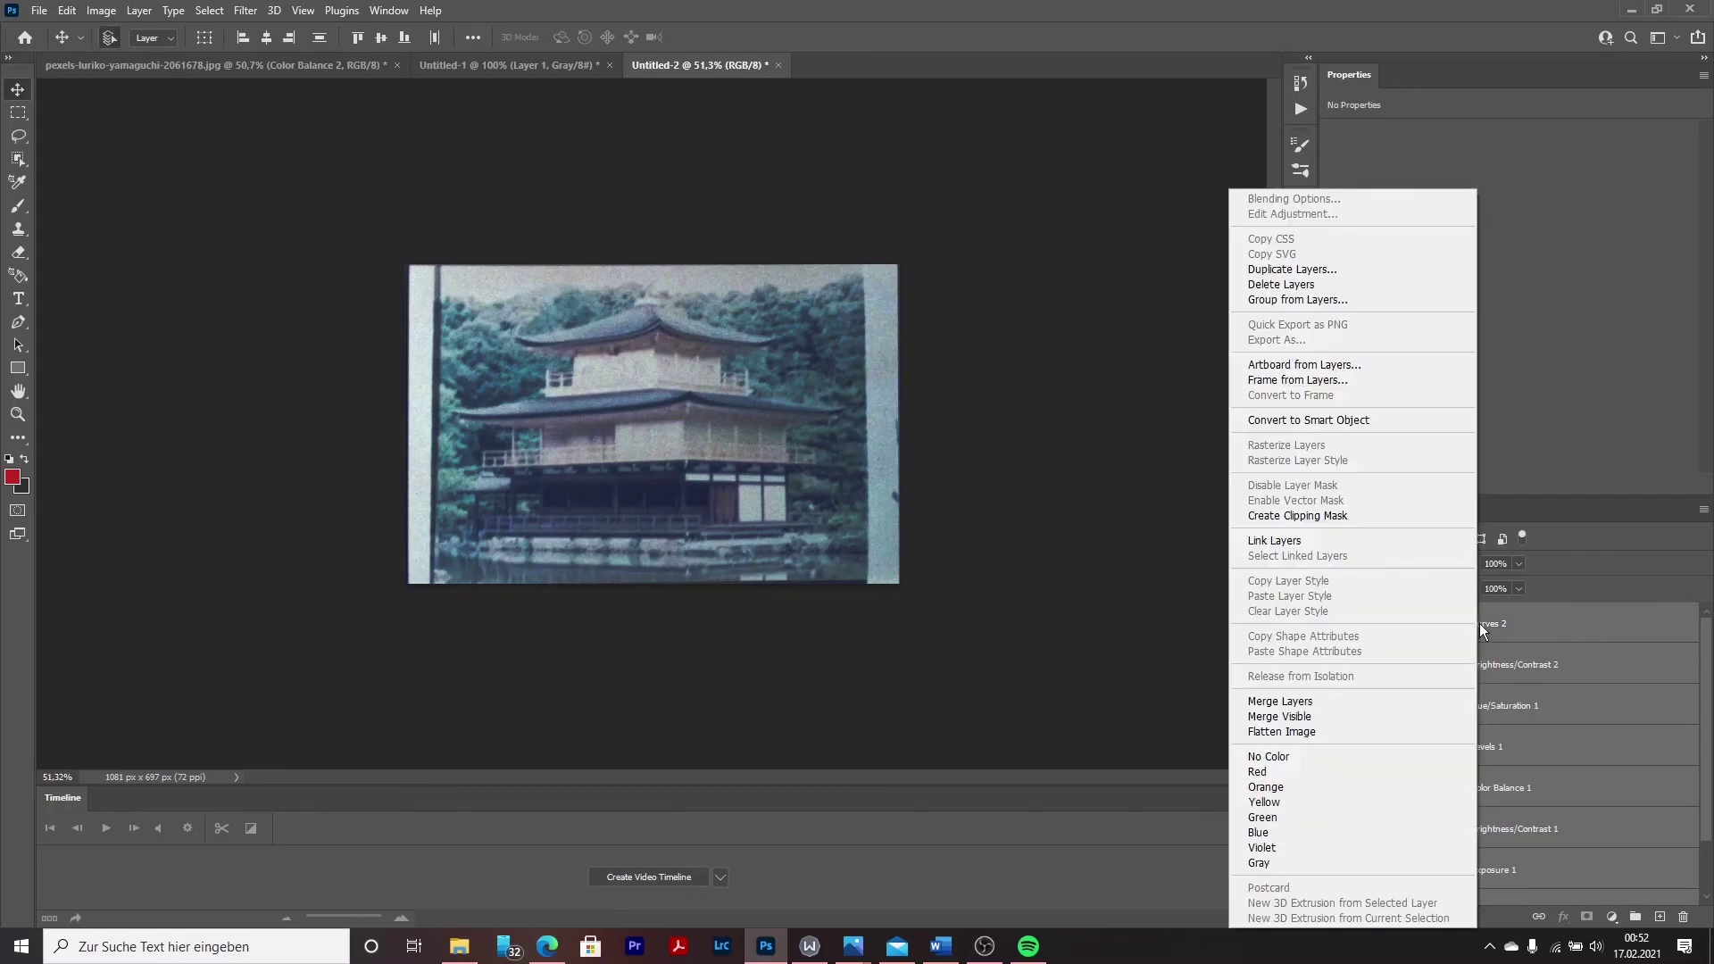
{"action": "left_click", "coordinate": [1328, 698]}
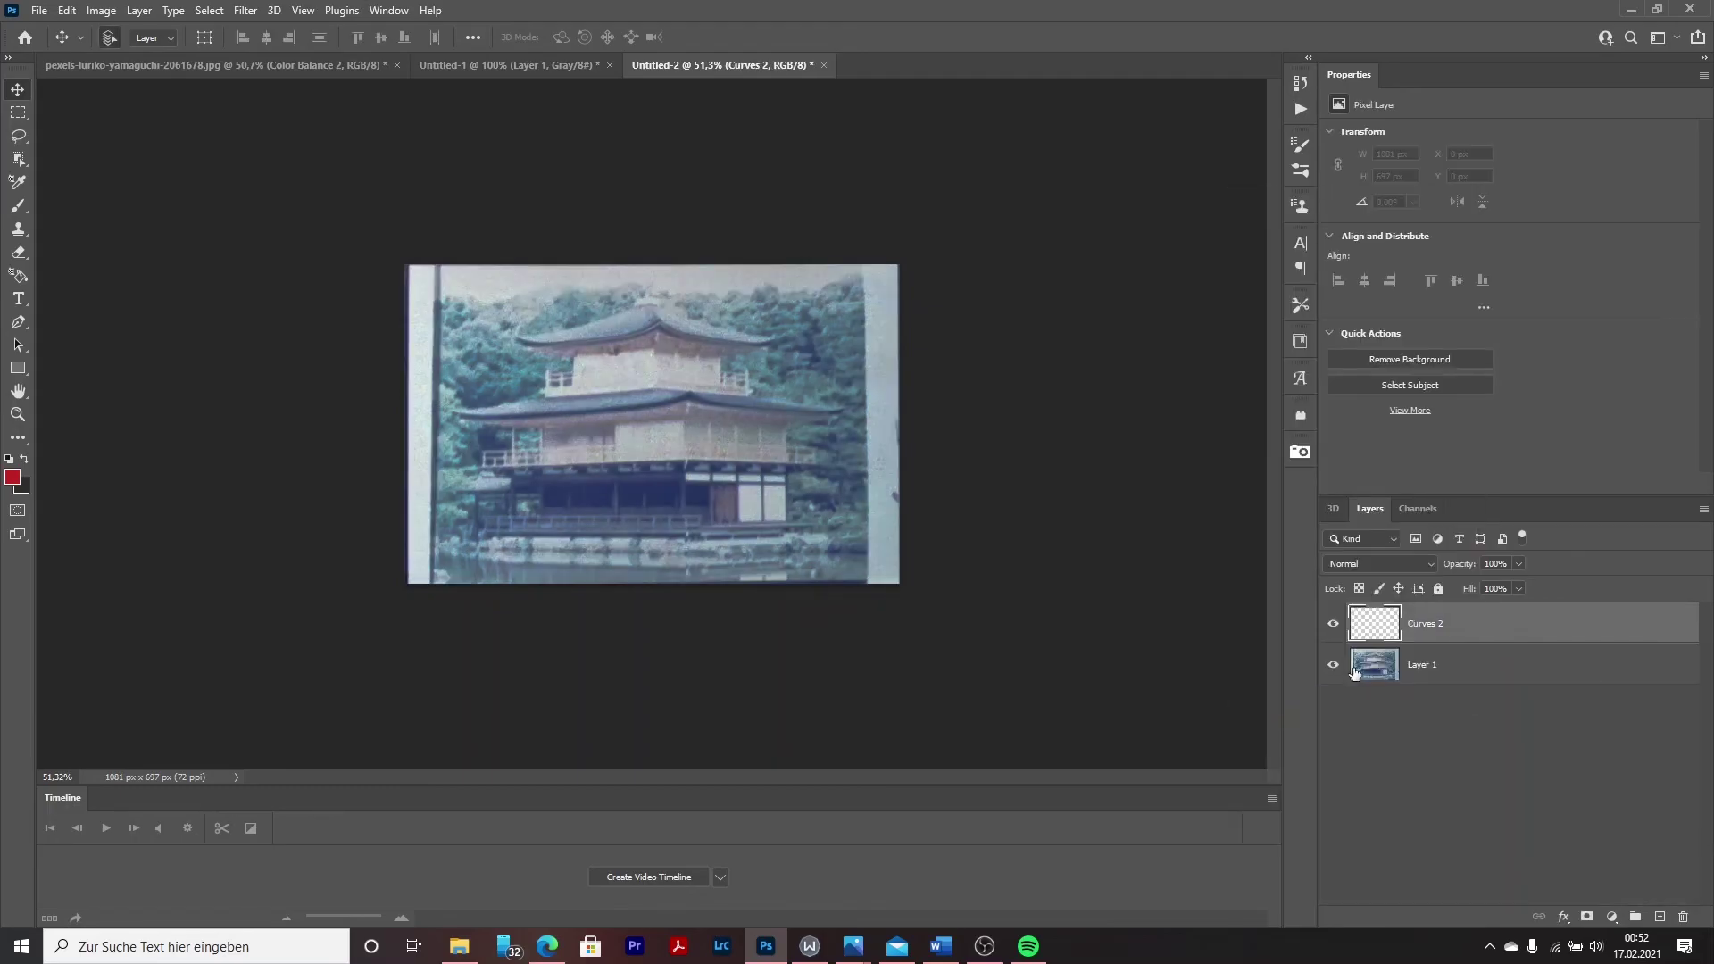
Merge Layer 1 with the combined layer into a single layer named Curves 2.
{"action": "left_click", "coordinate": [1424, 665], "text": "shift"}
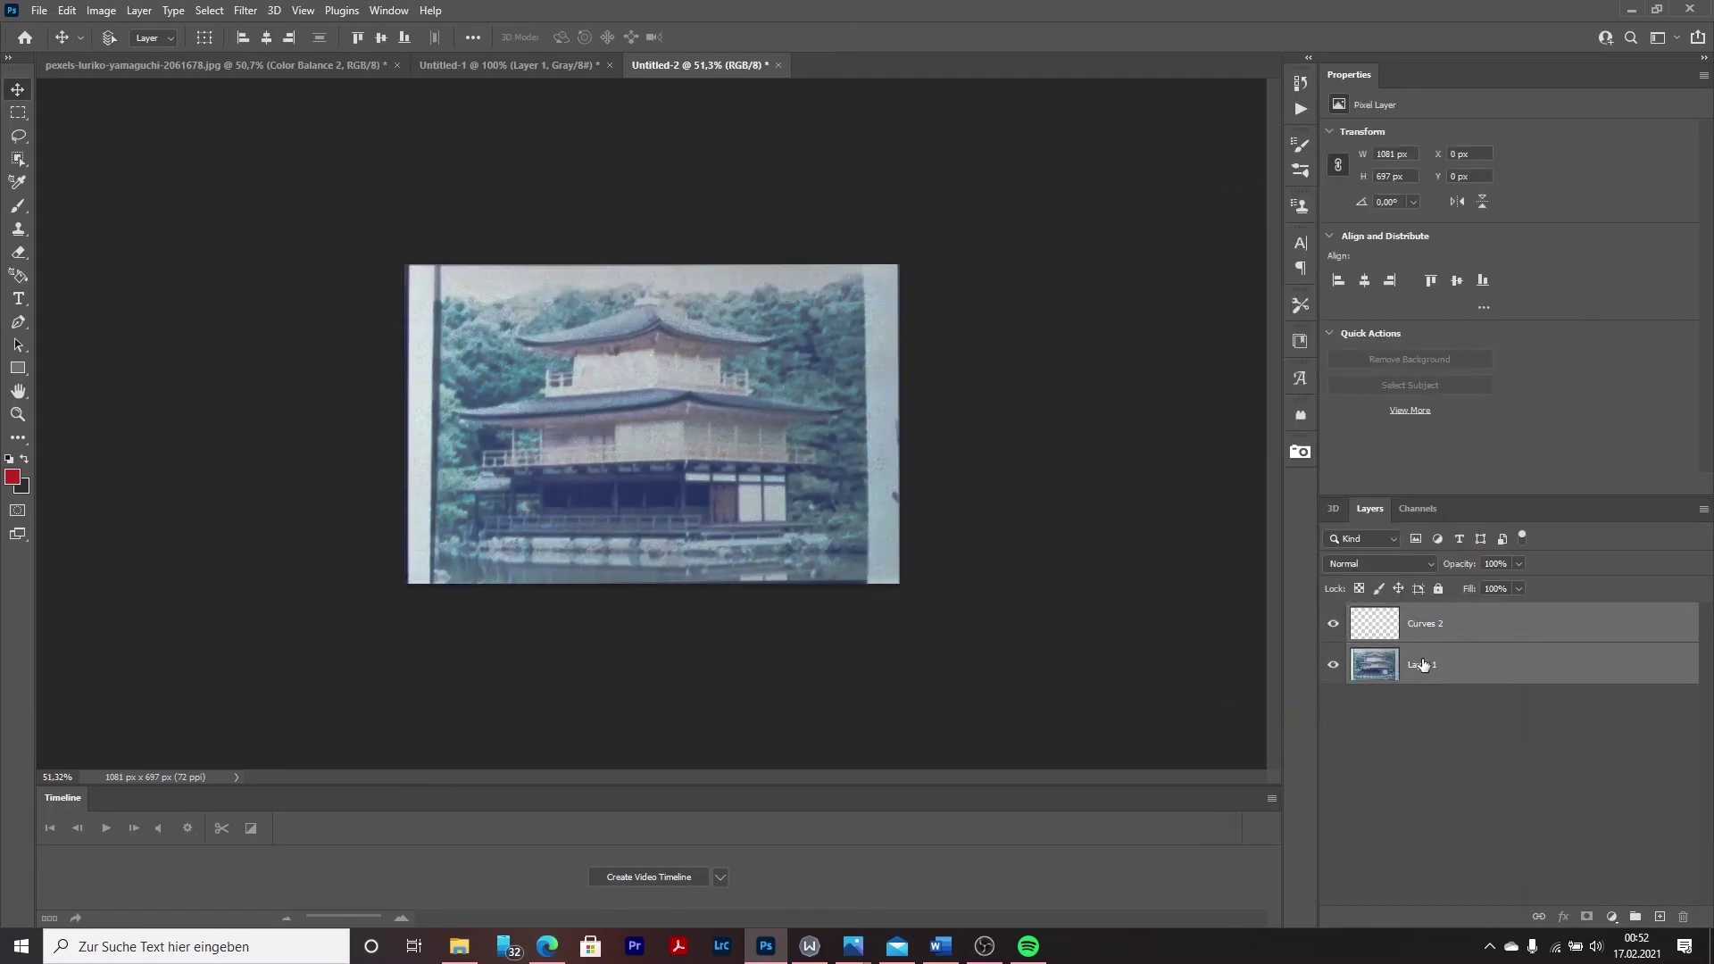
{"action": "right_click", "coordinate": [1422, 656]}
{"action": "left_click", "coordinate": [1481, 703]}
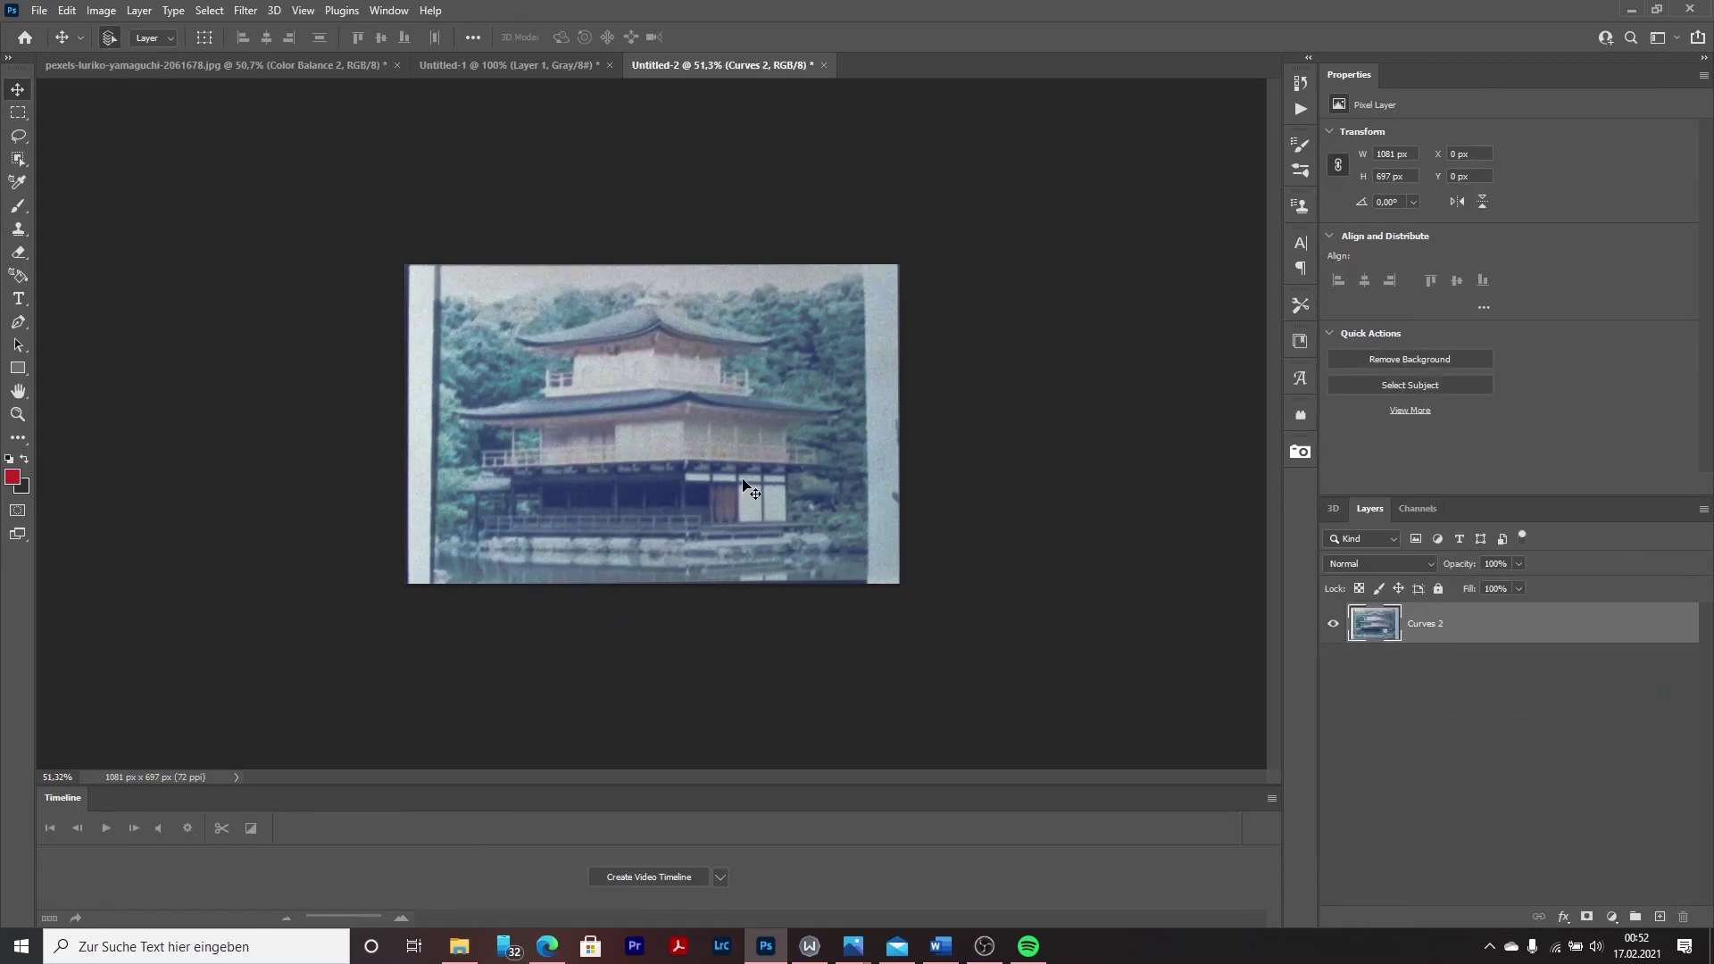
{"action": "key", "text": "alt+Tab"}
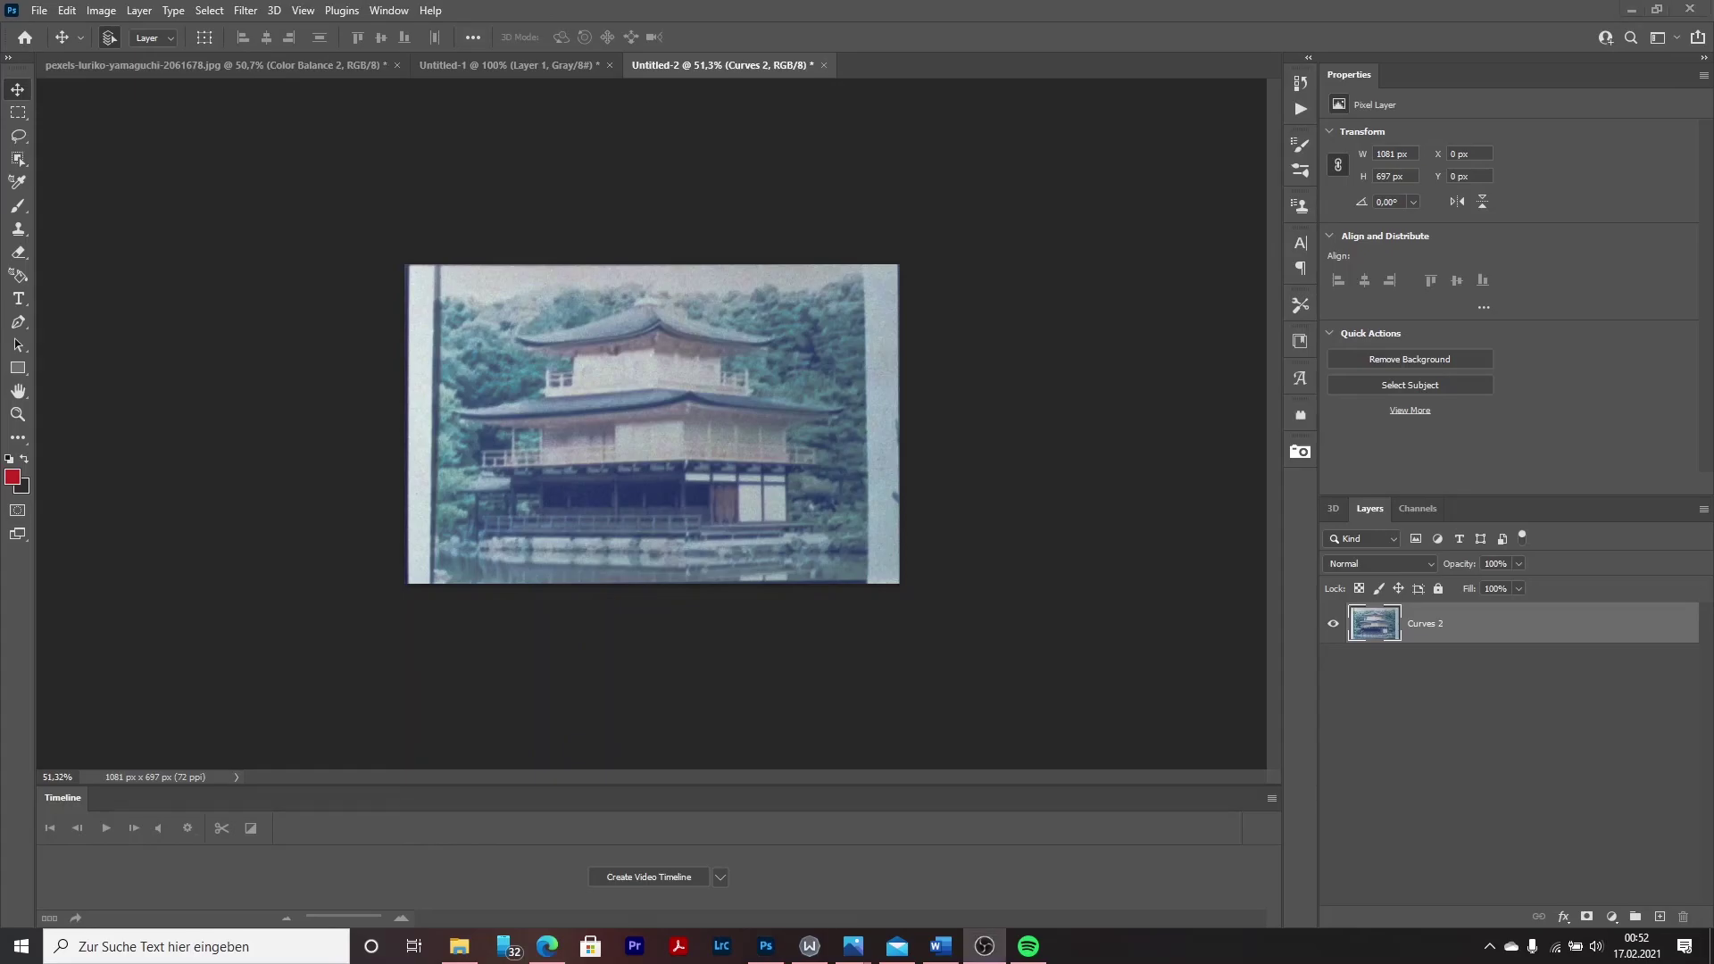